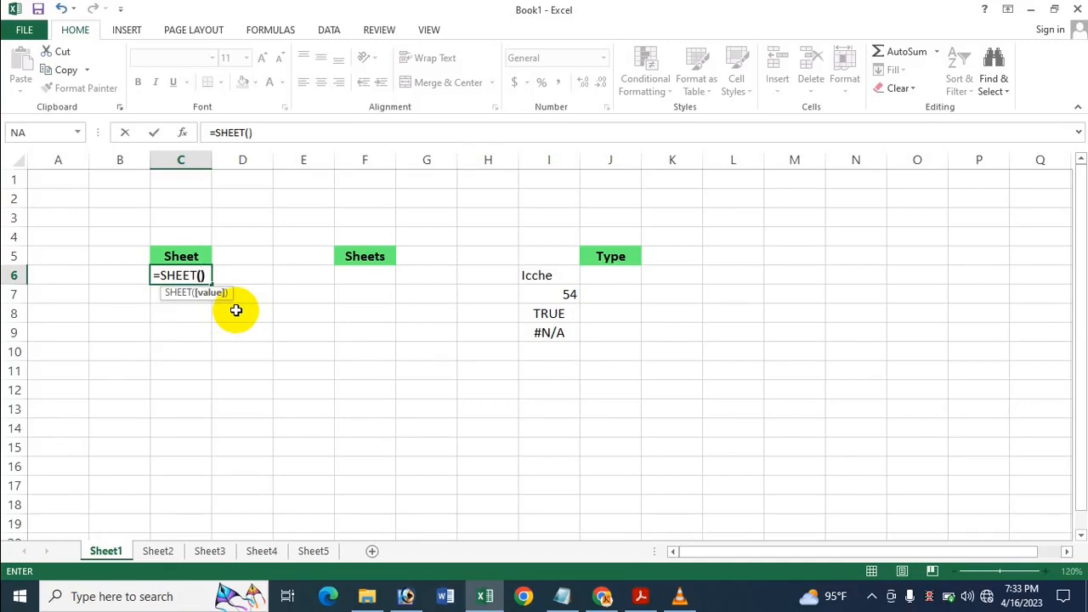
# Enter =SHEET() in C6 of Sheet1 and replace it with a SHEET formula referencing cell D2 on Sheet5
pyautogui.press('Return')
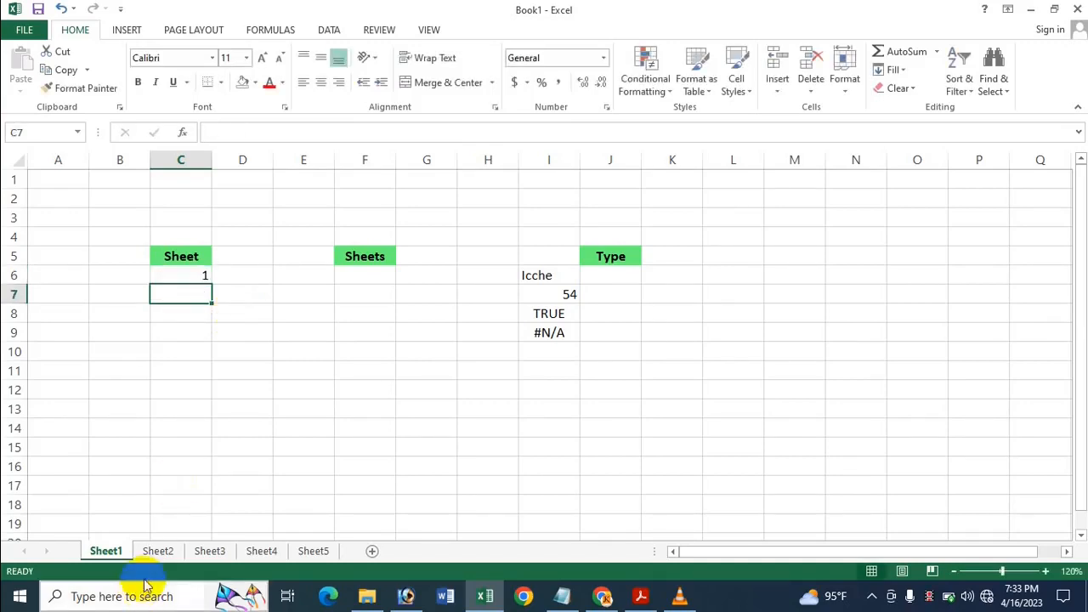
pyautogui.click(175, 275)
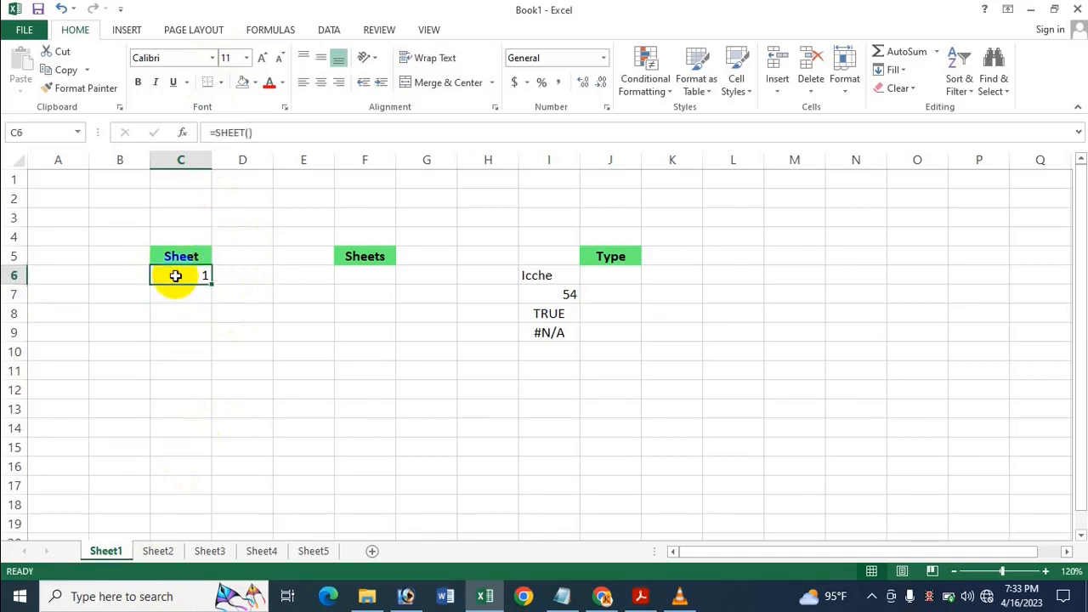
pyautogui.press('Delete')
pyautogui.write('=')
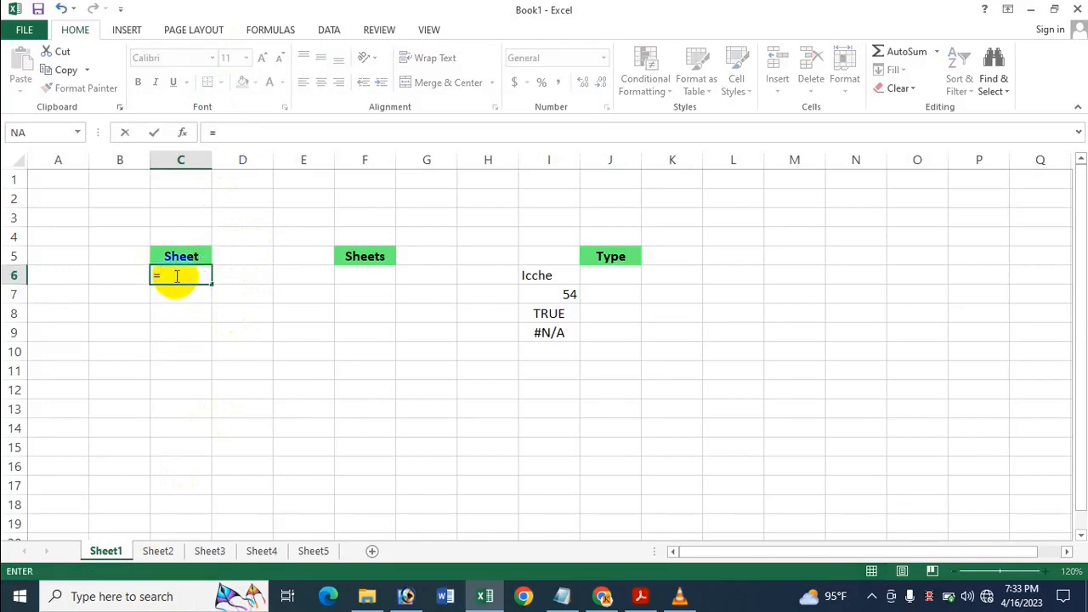
pyautogui.write('Sheet')
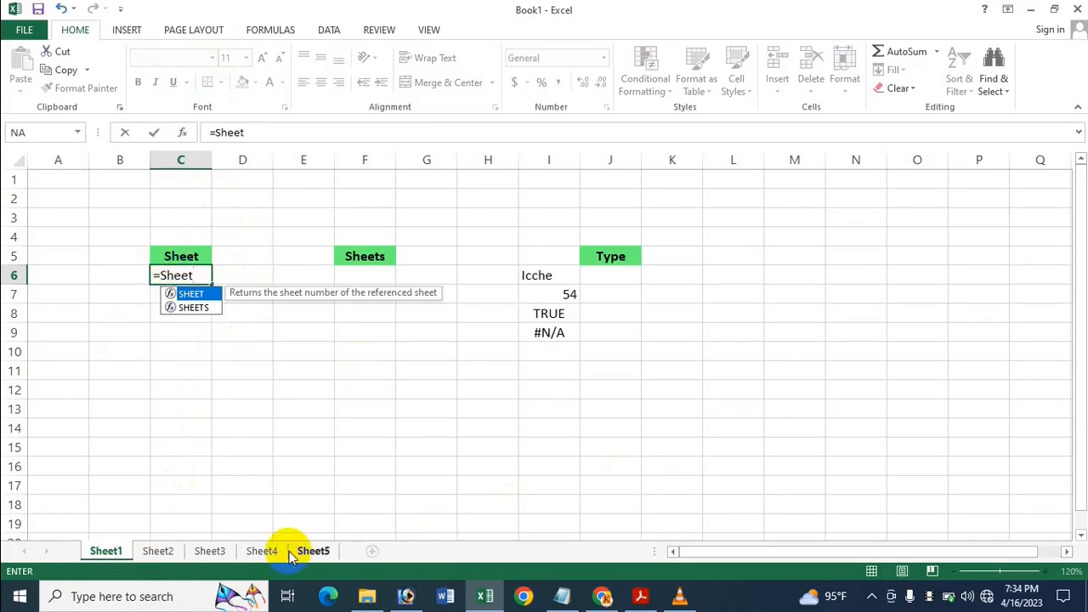
pyautogui.press('Tab')
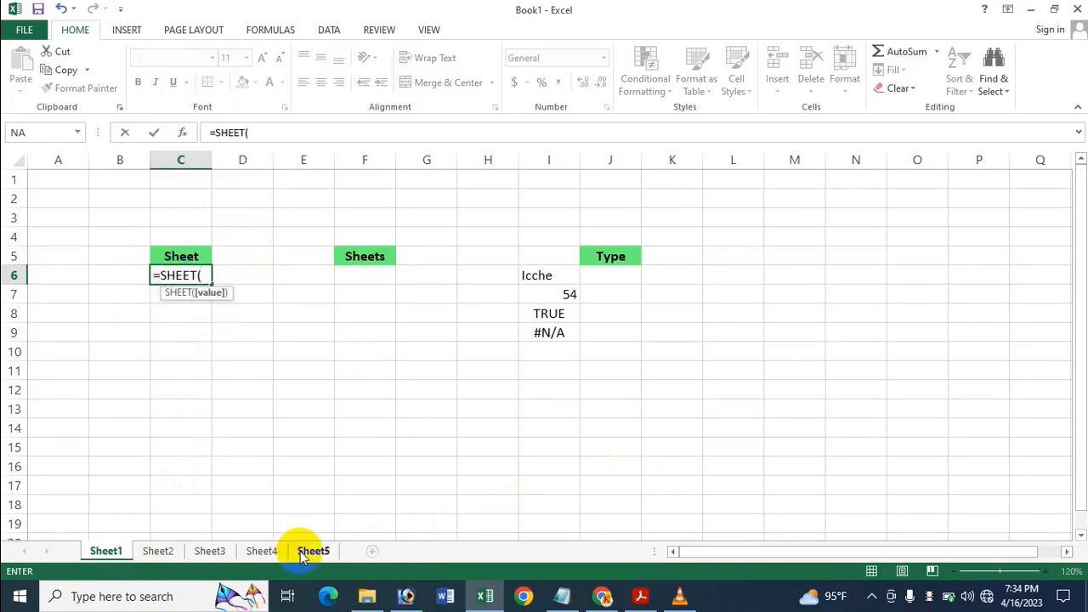
pyautogui.click(299, 550)
pyautogui.click(307, 210)
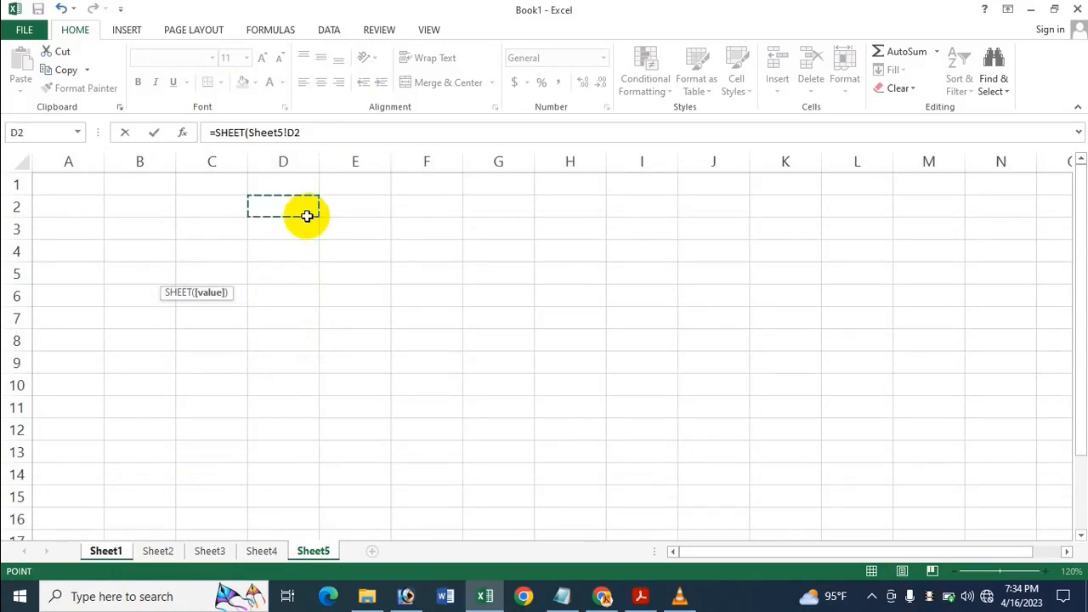
pyautogui.press('Return')
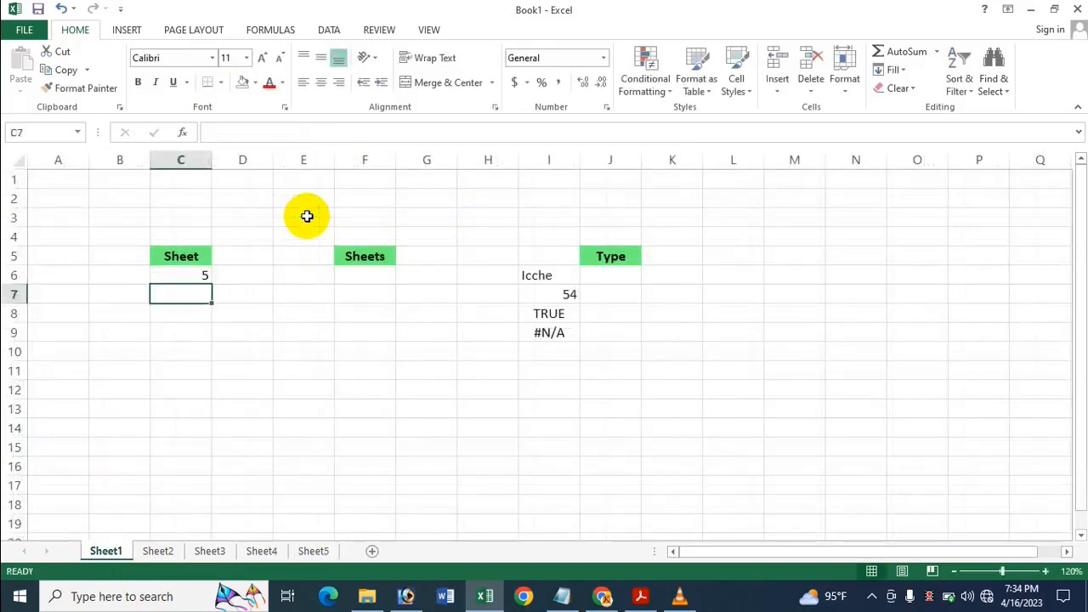
# Clear the SHEET formula from C6 on Sheet1, leaving the cell empty
pyautogui.click(201, 274)
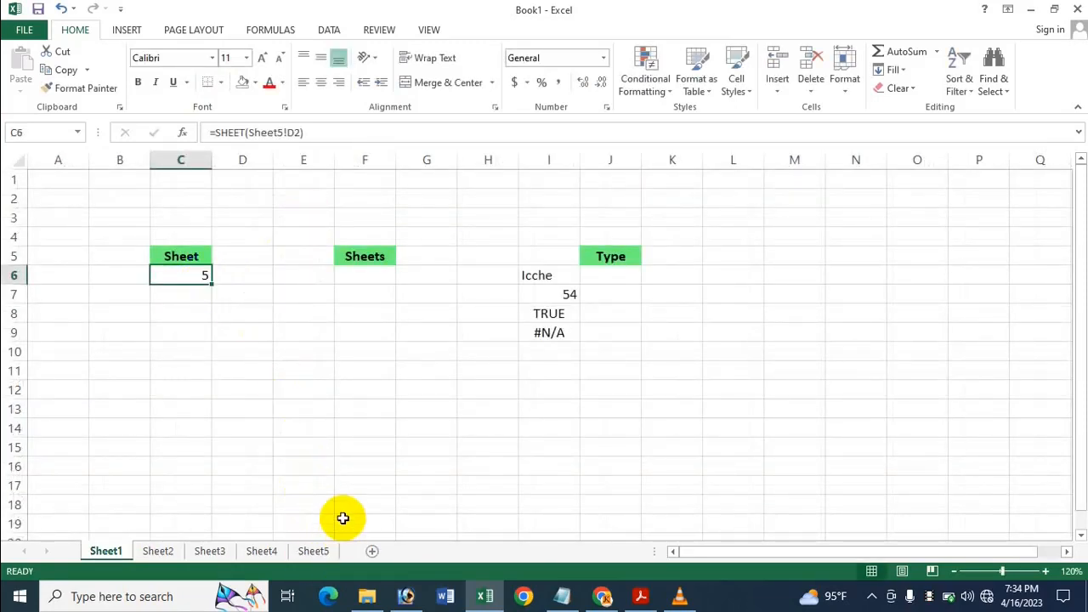
pyautogui.press('Delete')
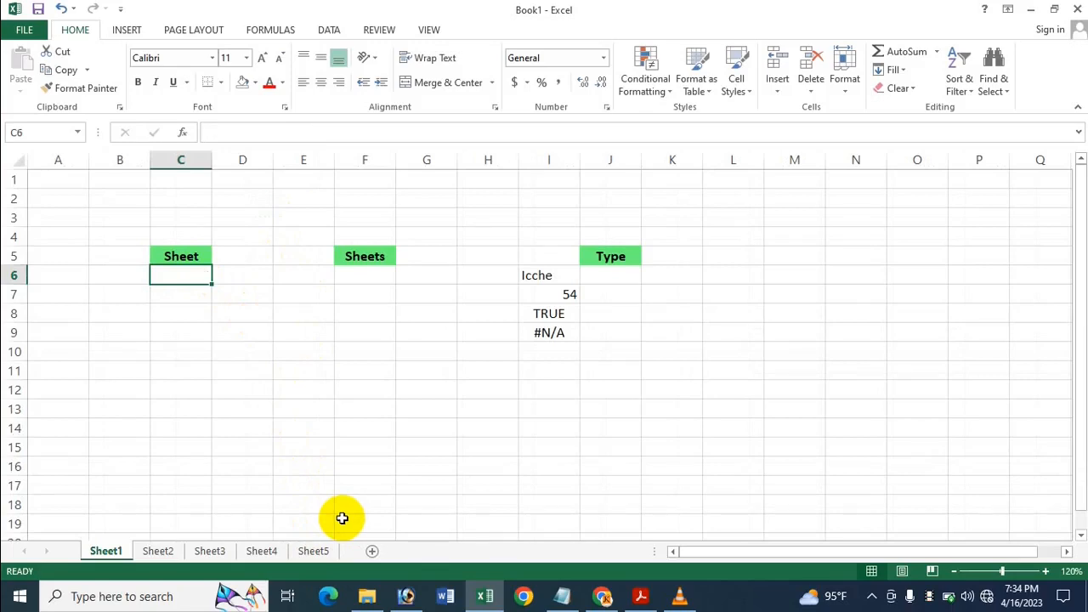
pyautogui.write('=')
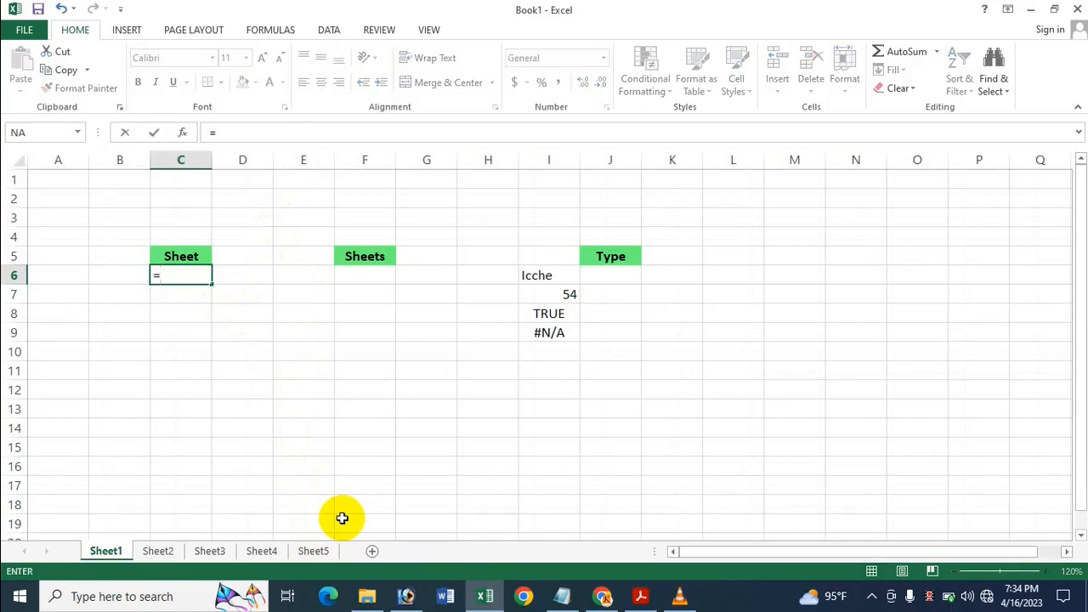
pyautogui.press('Escape')
pyautogui.click(308, 486)
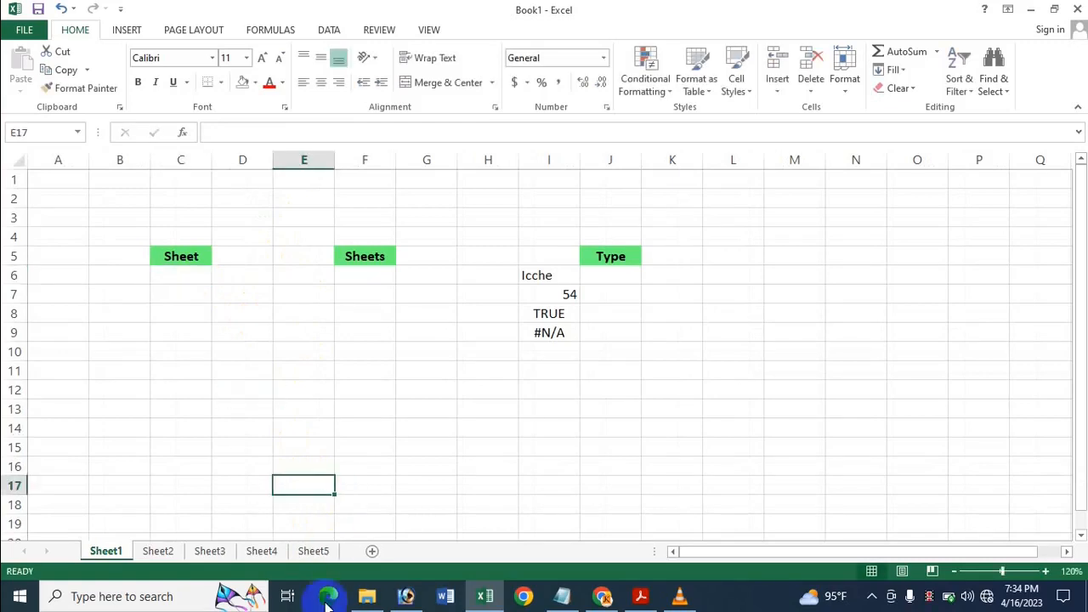
# Start a list on Sheet5 by entering a person's first name in C4
pyautogui.click(313, 552)
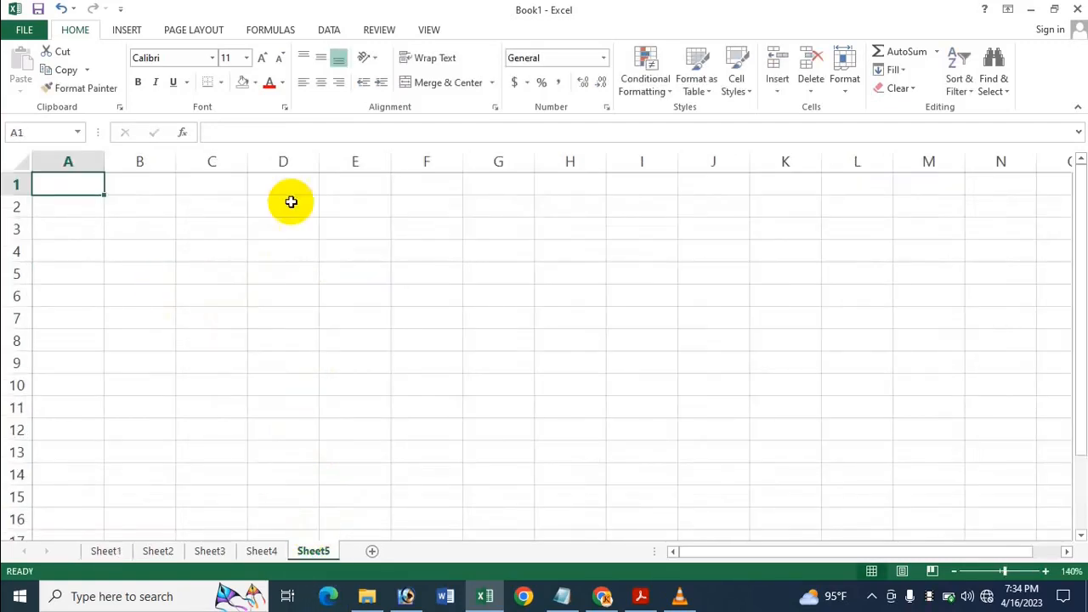
pyautogui.click(234, 246)
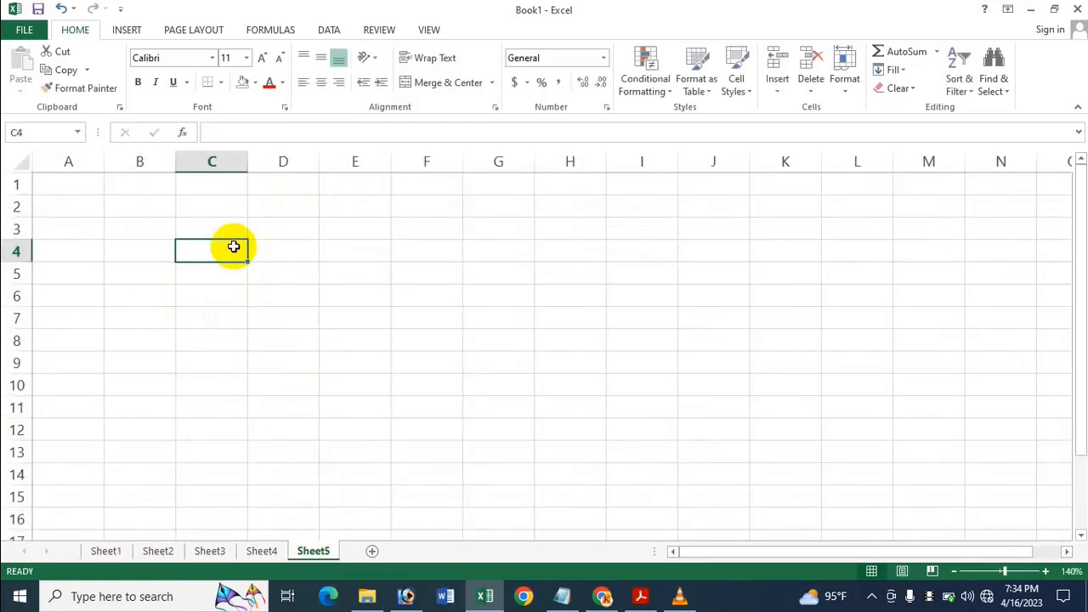
pyautogui.write('Icche')
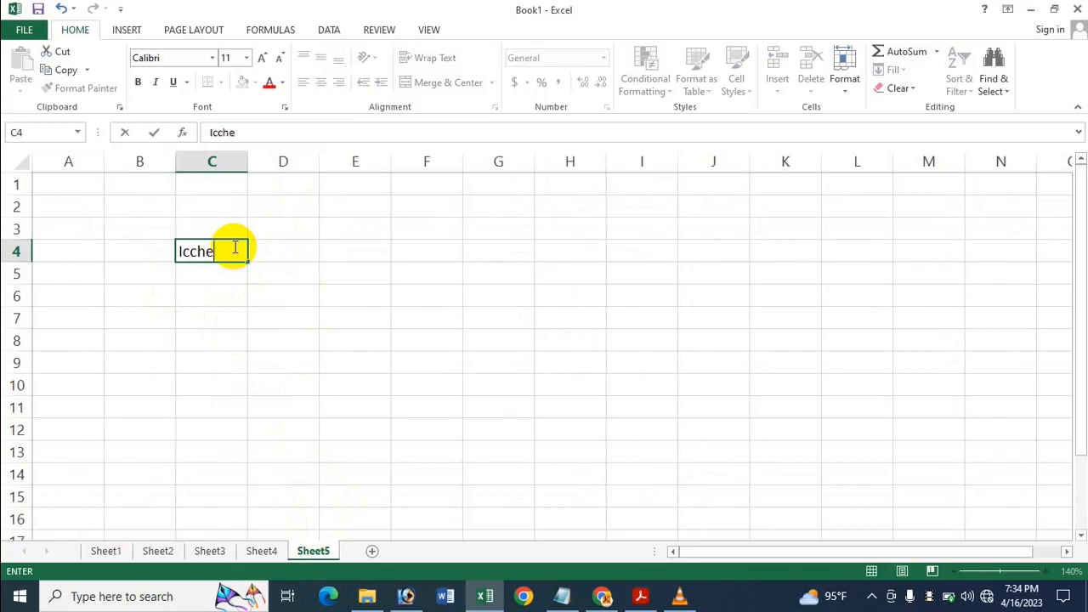
pyautogui.press('Return')
pyautogui.write('56')
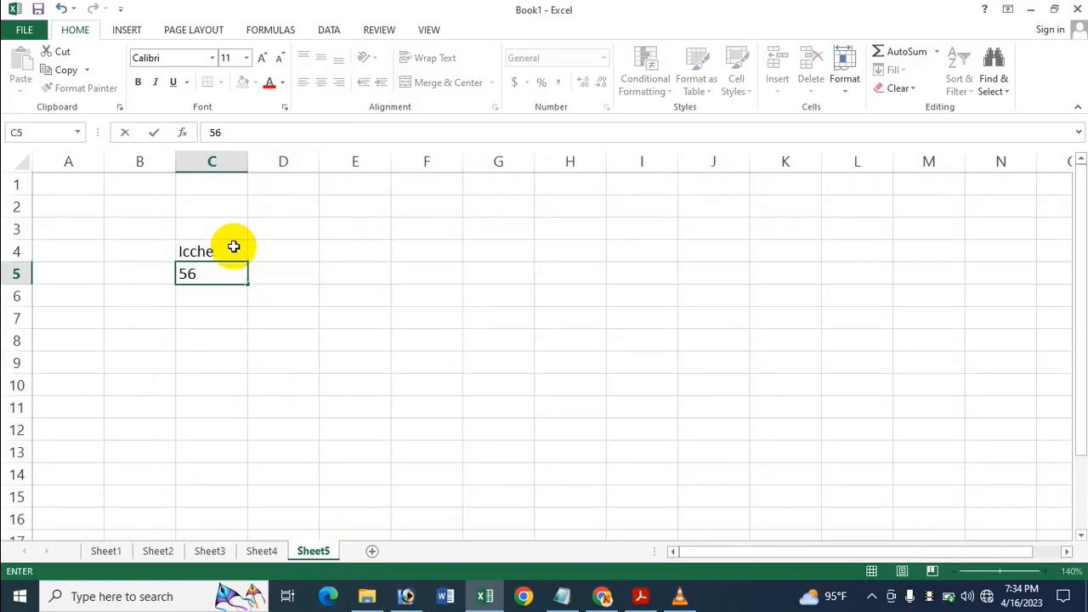
pyautogui.press('Return')
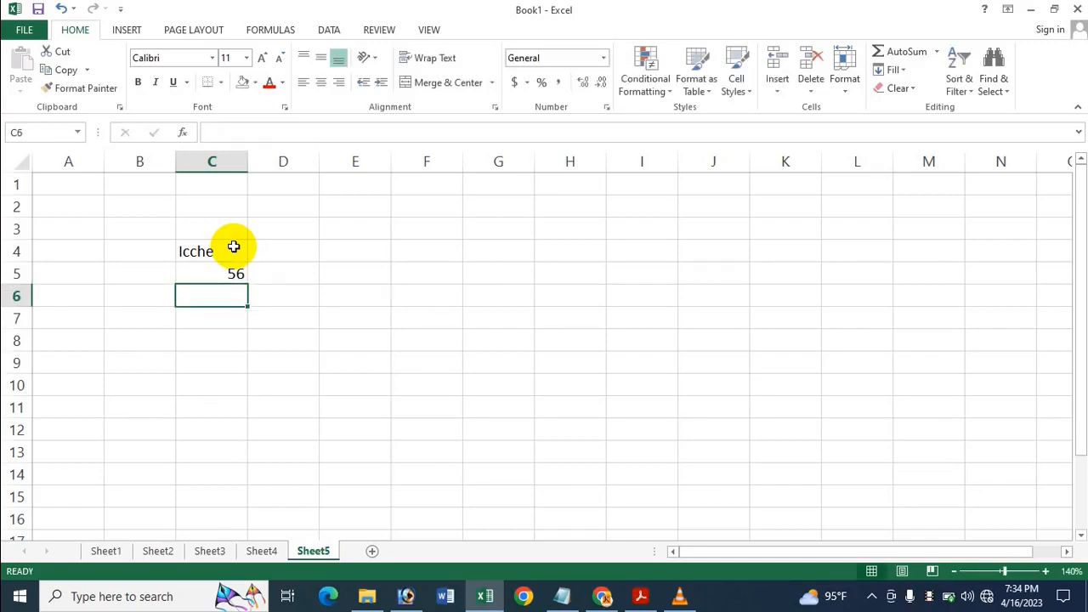
pyautogui.press('Up')
pyautogui.press('Delete')
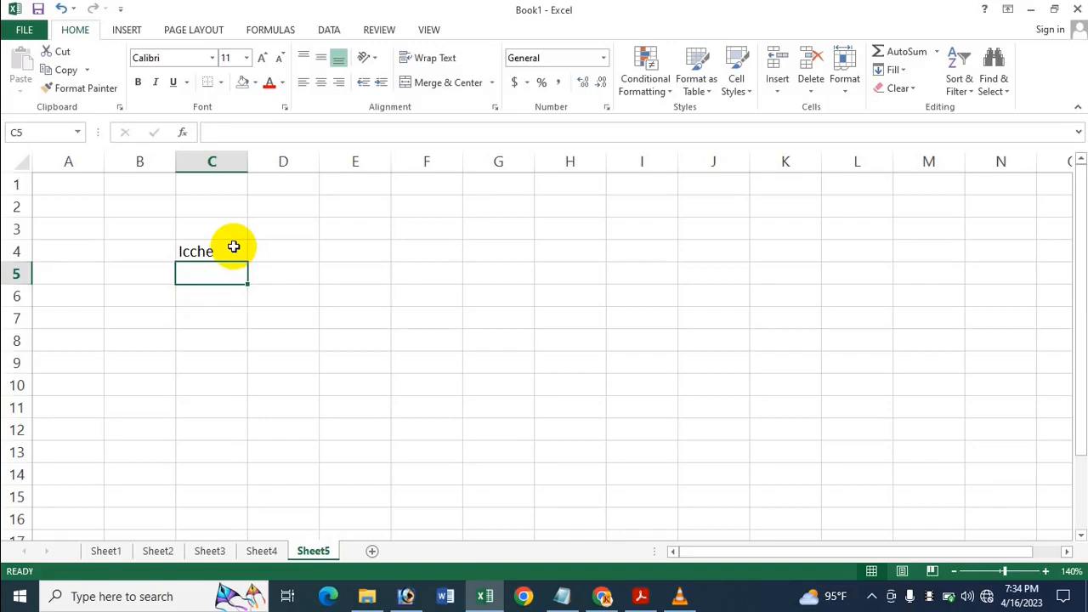
pyautogui.write('Rima')
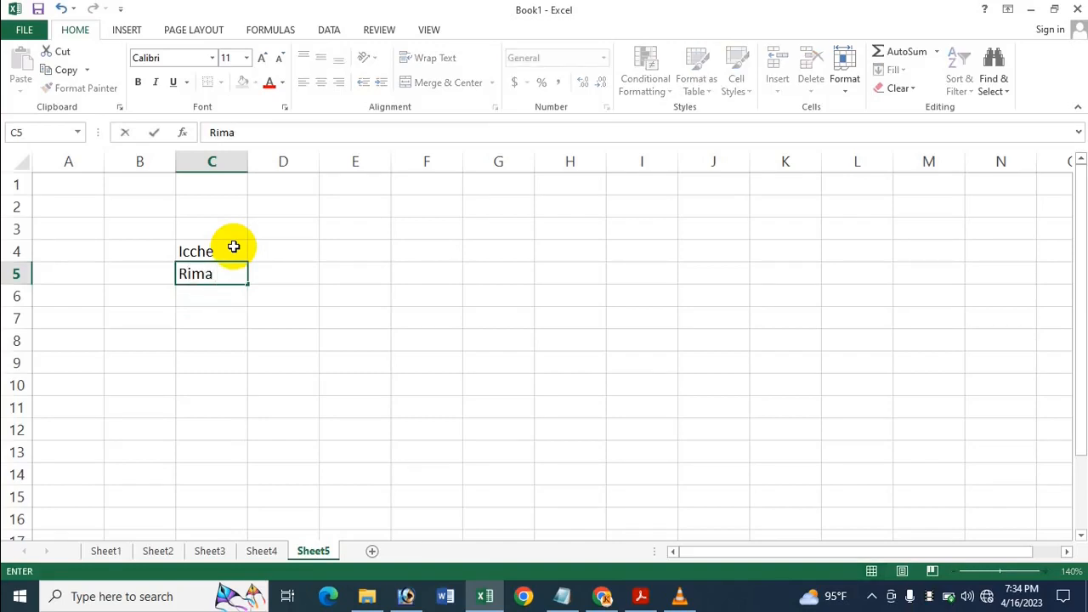
pyautogui.press('BackSpace')
pyautogui.press('BackSpace')
pyautogui.press('BackSpace')
pyautogui.press('BackSpace')
# Enter three more first names in C5, C6 and C7 to complete the name list
pyautogui.write('Fhariha')
pyautogui.press('Return')
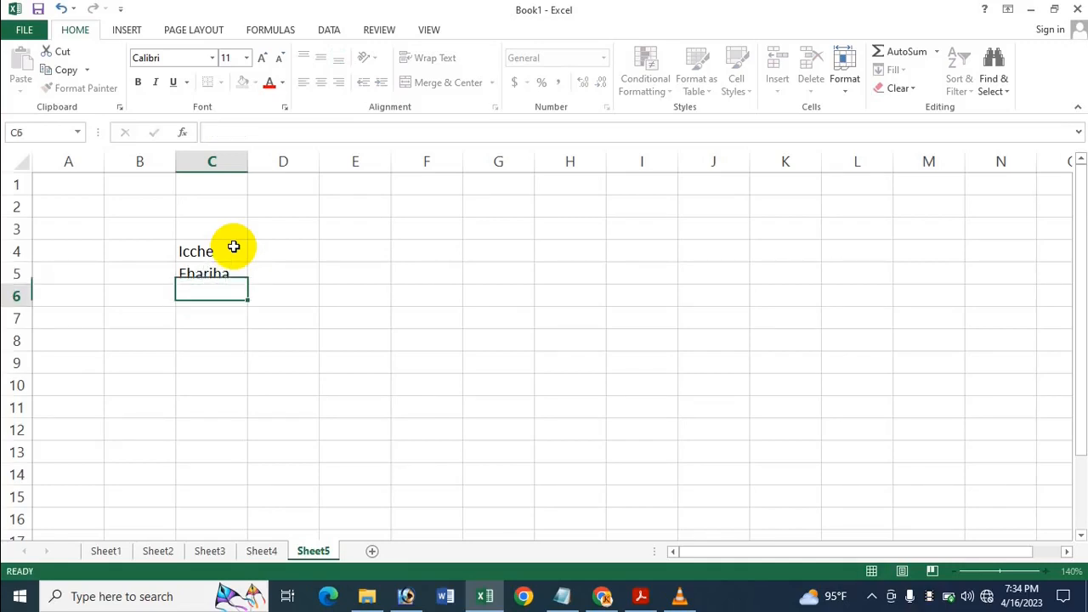
pyautogui.write('R')
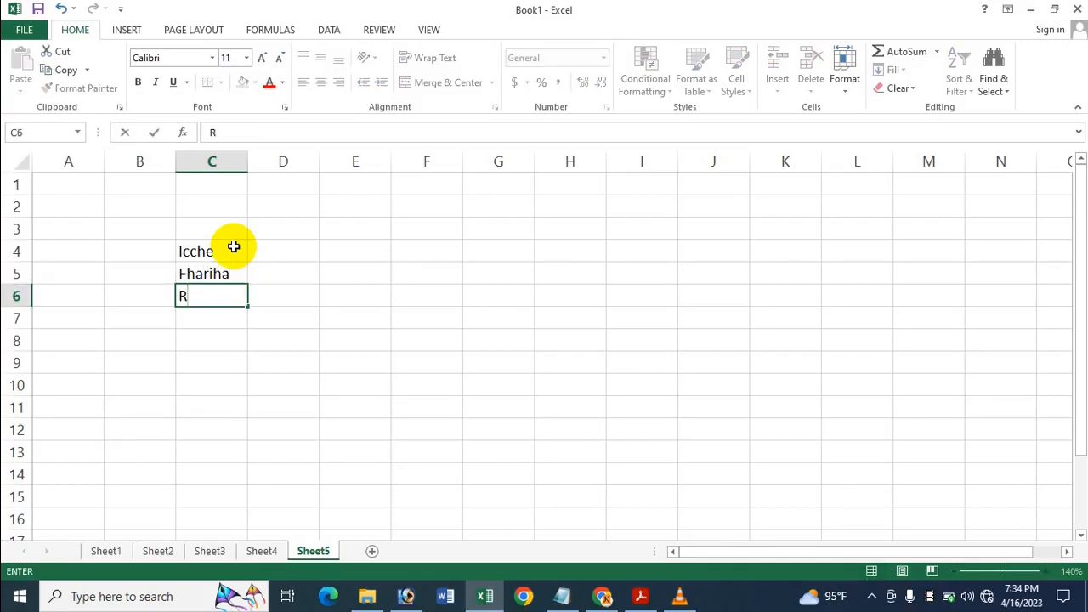
pyautogui.write('ima')
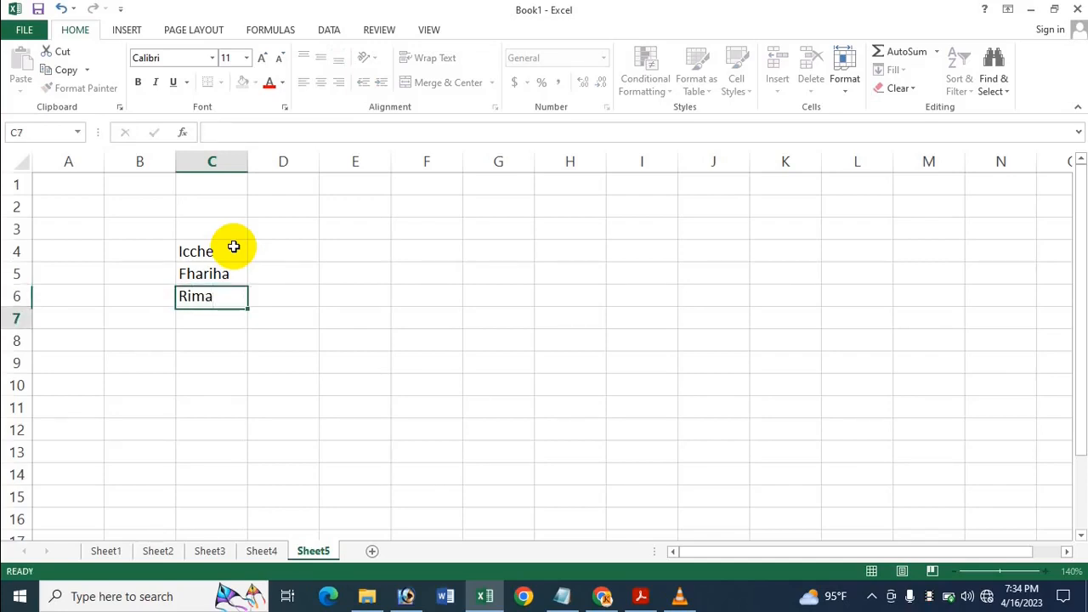
pyautogui.press('Return')
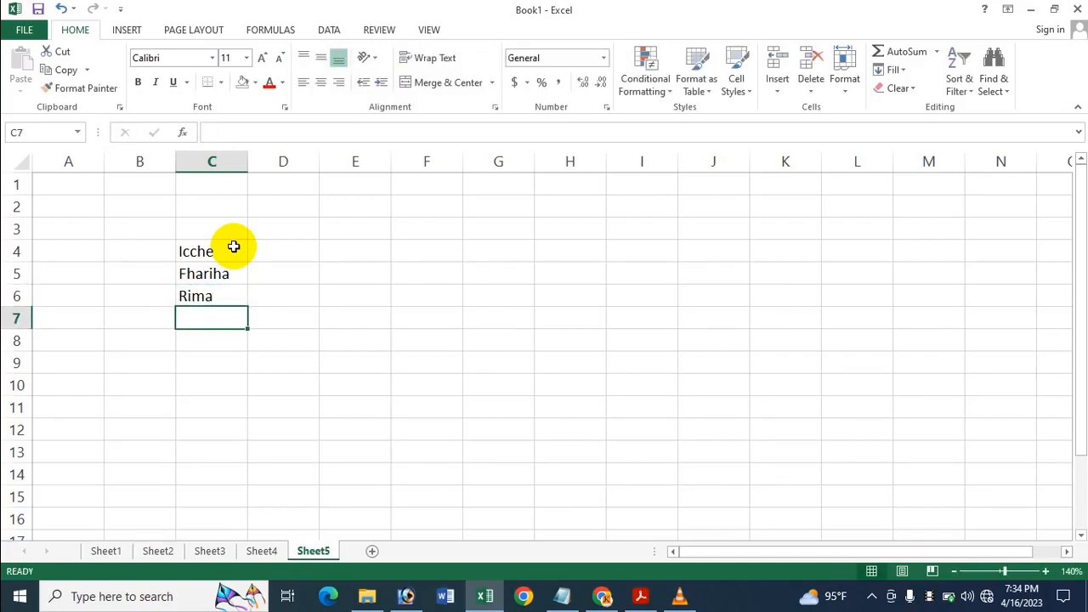
pyautogui.write('Tania')
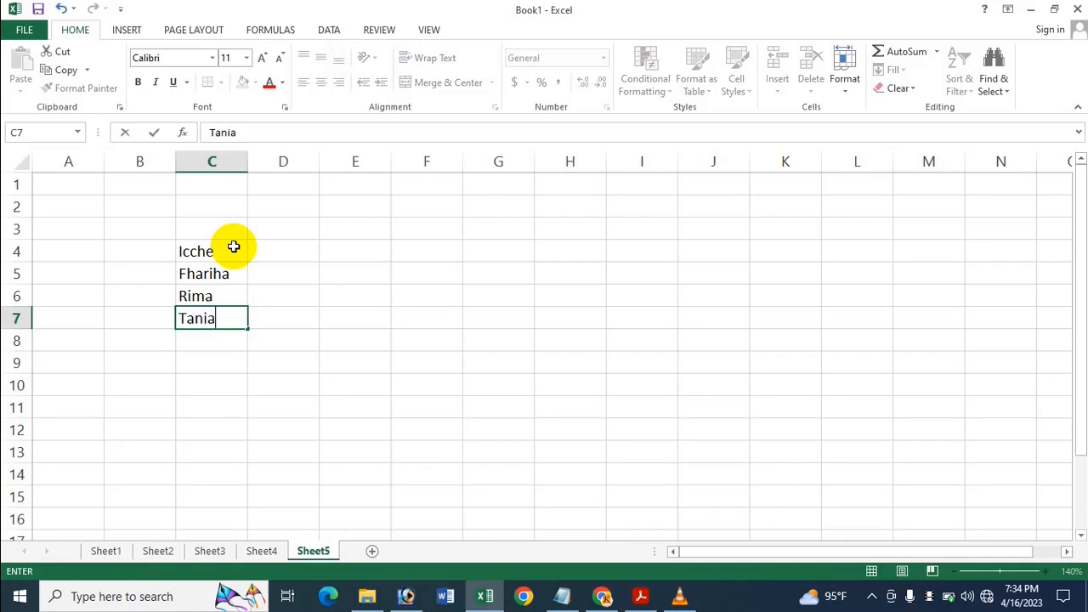
pyautogui.press('Return')
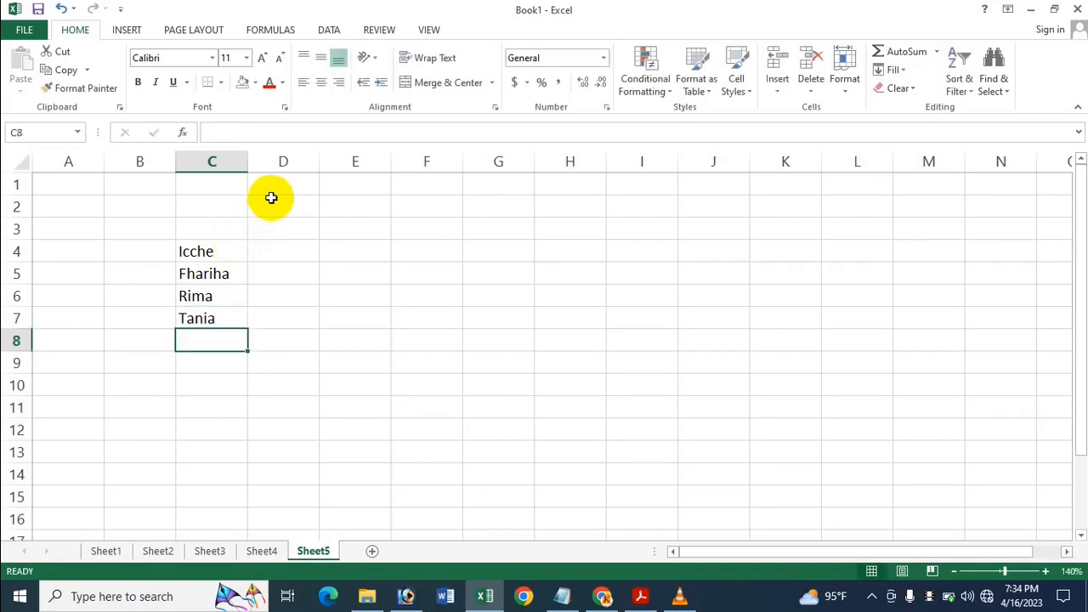
# Enter the values 50, 22, 33 and 40 beside the names in D4:D7
pyautogui.click(278, 250)
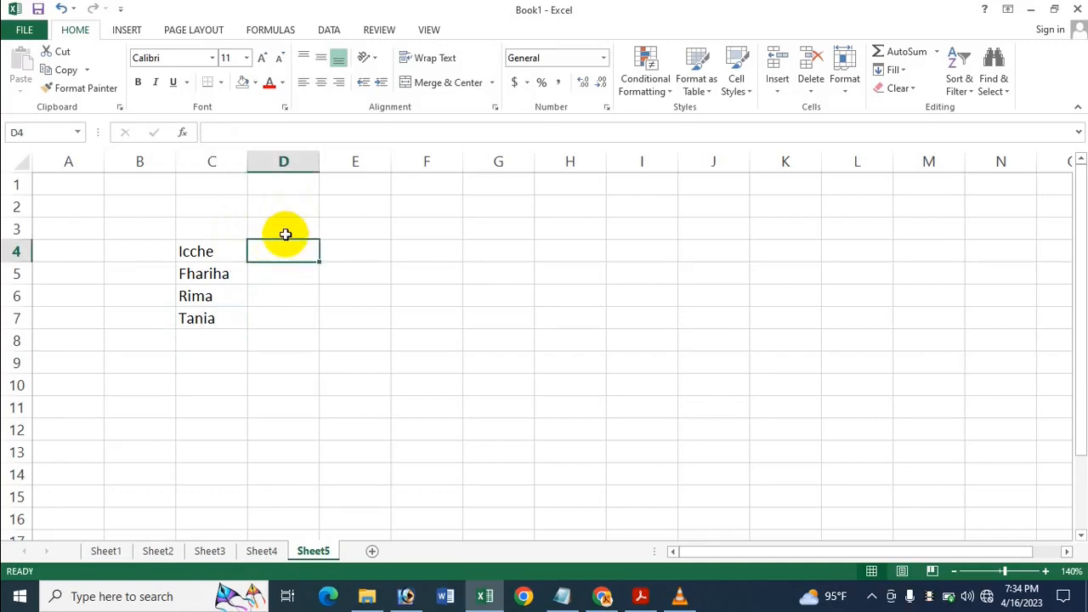
pyautogui.write('50')
pyautogui.press('Return')
pyautogui.write('22')
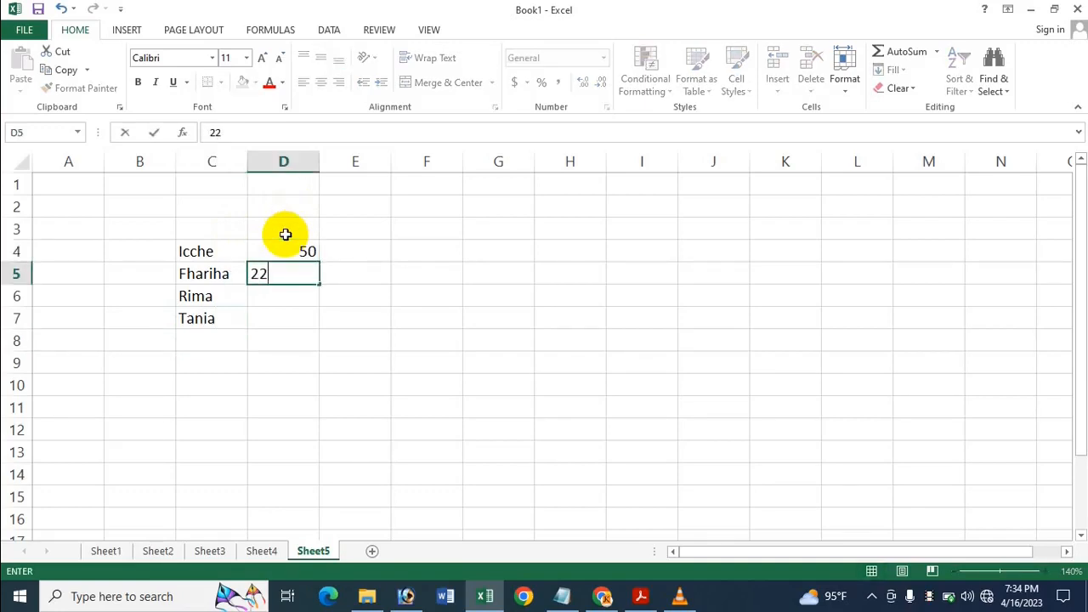
pyautogui.press('Return')
pyautogui.write('33')
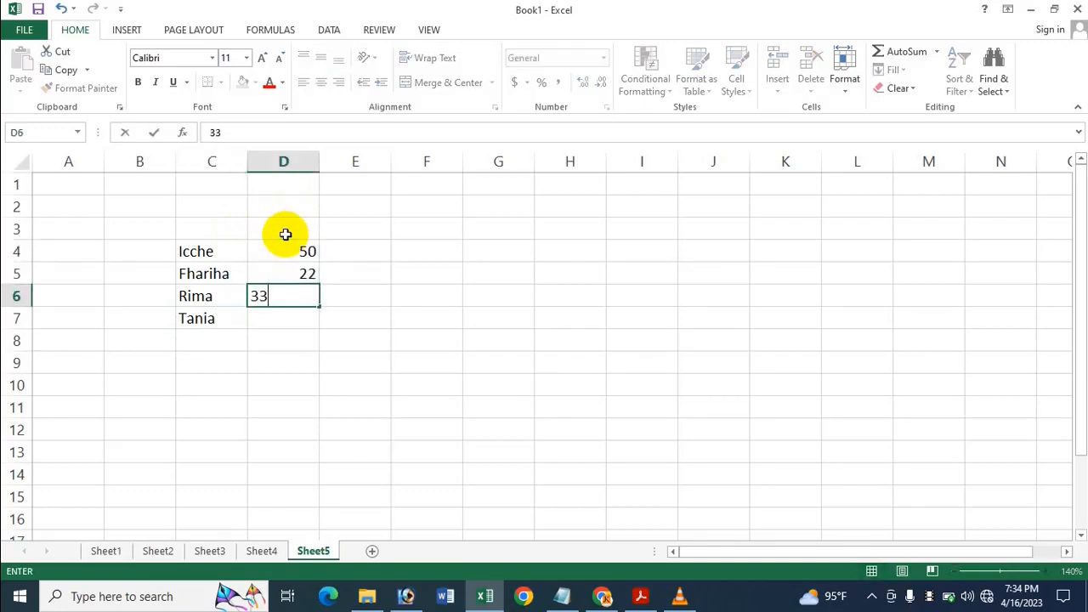
pyautogui.press('Return')
pyautogui.write('40')
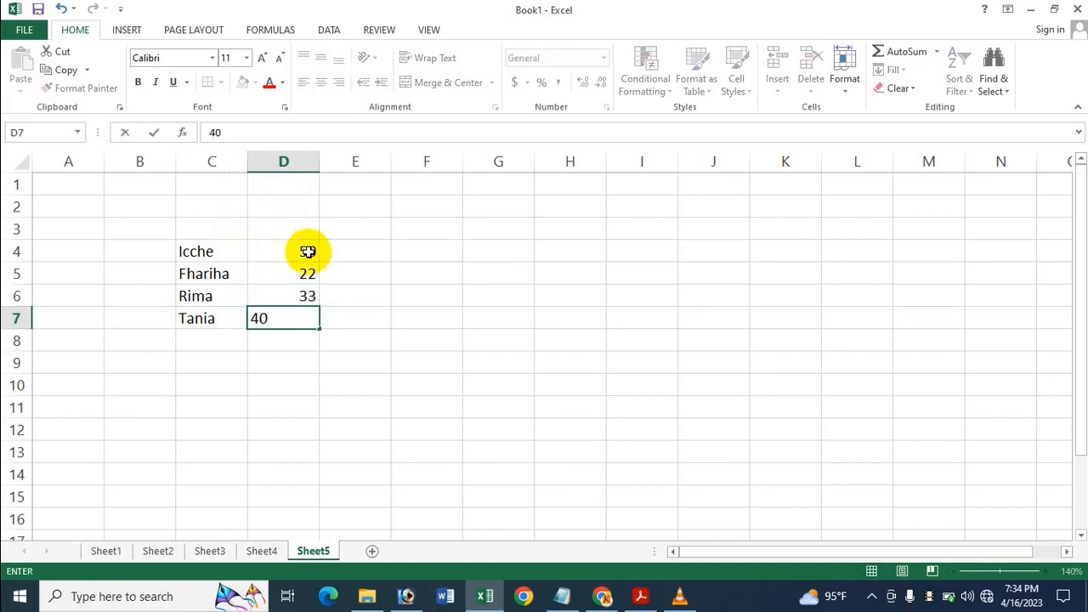
pyautogui.click(352, 273)
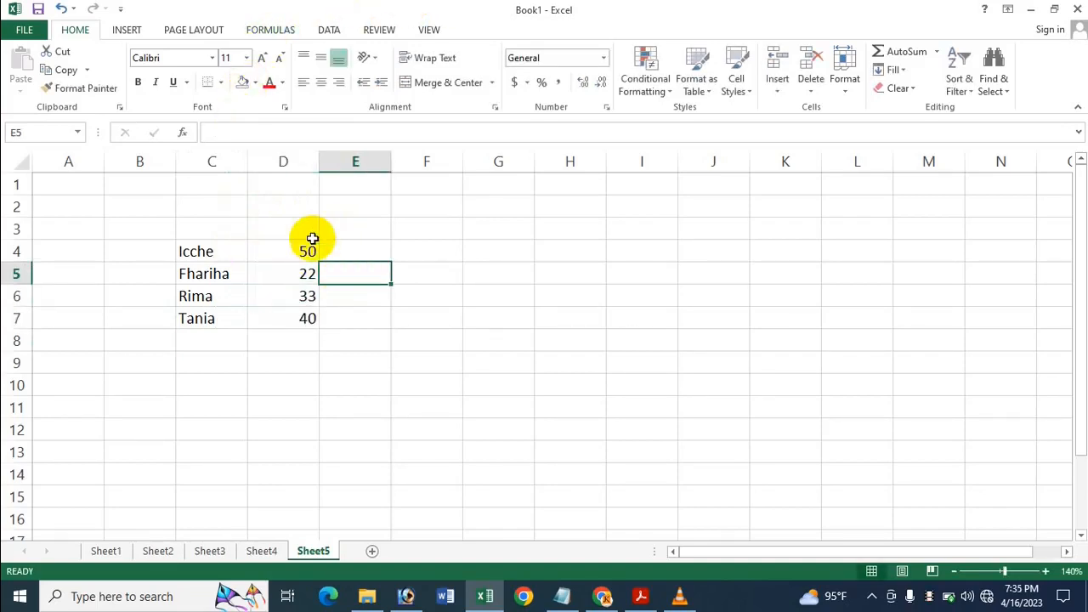
# Replace the name in C6 with the same name as in C7
pyautogui.click(236, 293)
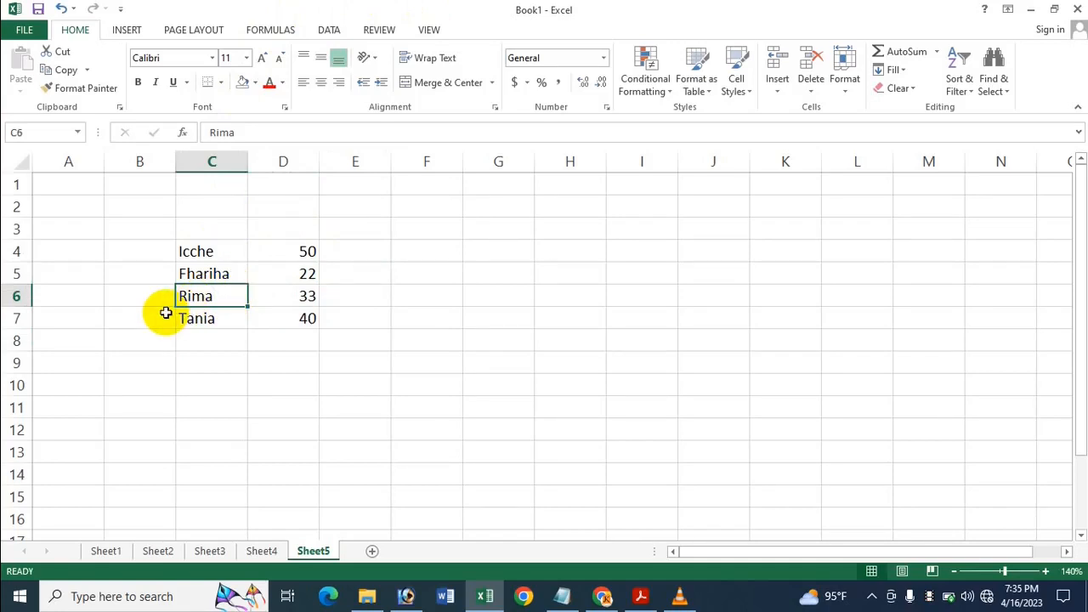
pyautogui.write('T')
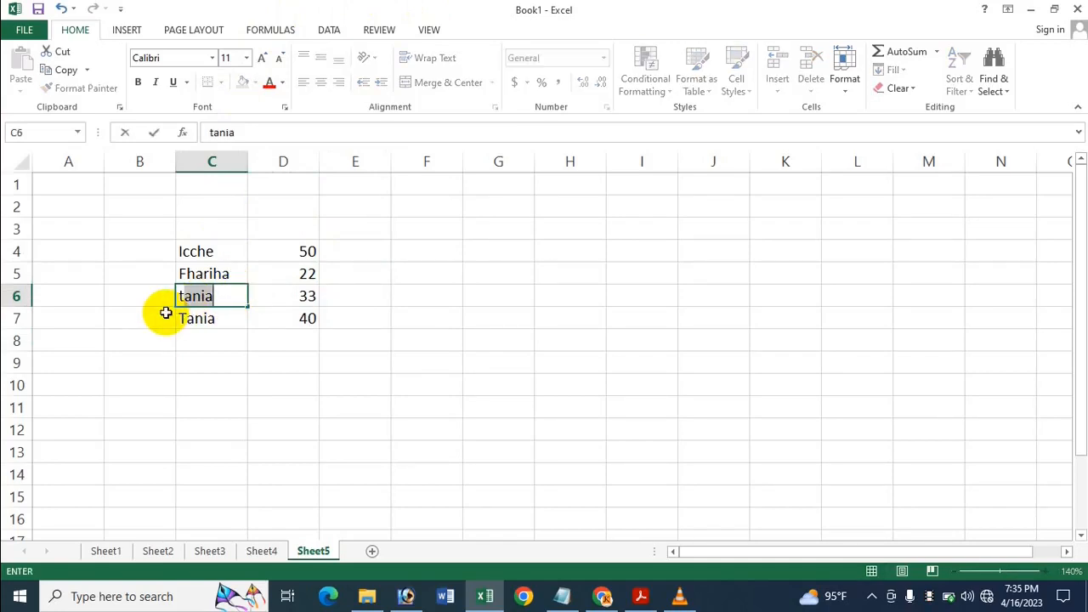
pyautogui.click(490, 260)
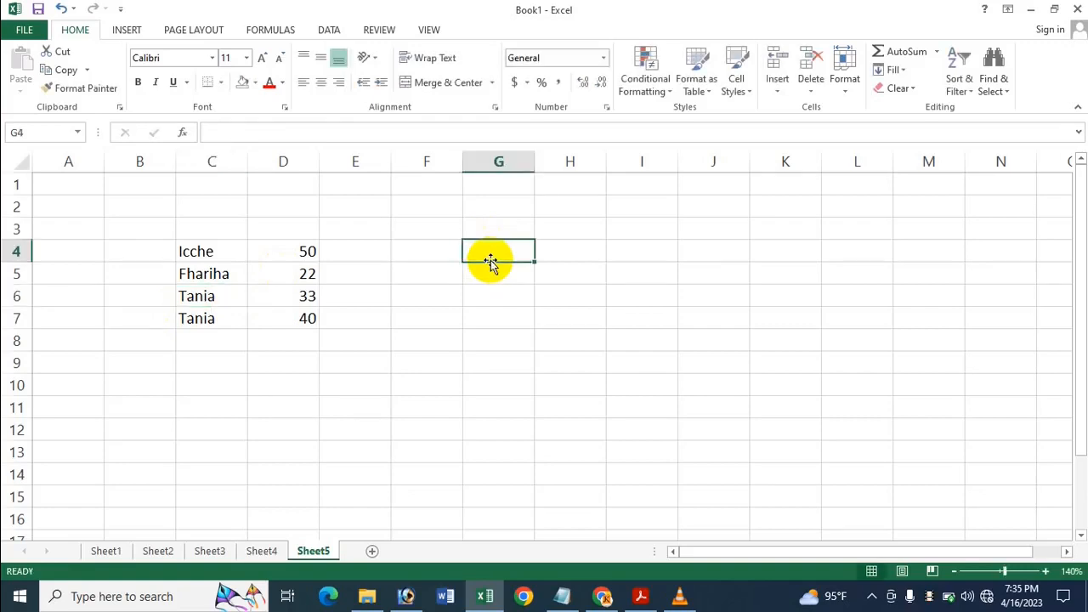
# Convert the names and numbers in C4:D7 into a table with a generated header row
pyautogui.click(268, 278)
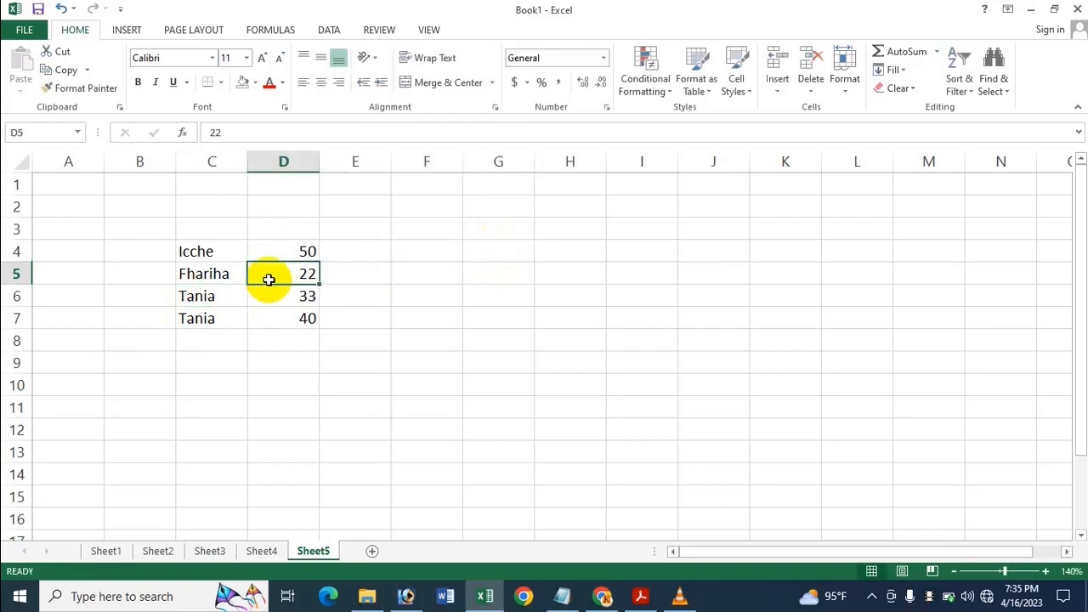
pyautogui.hotkey('ctrl', 't')
pyautogui.press('Return')
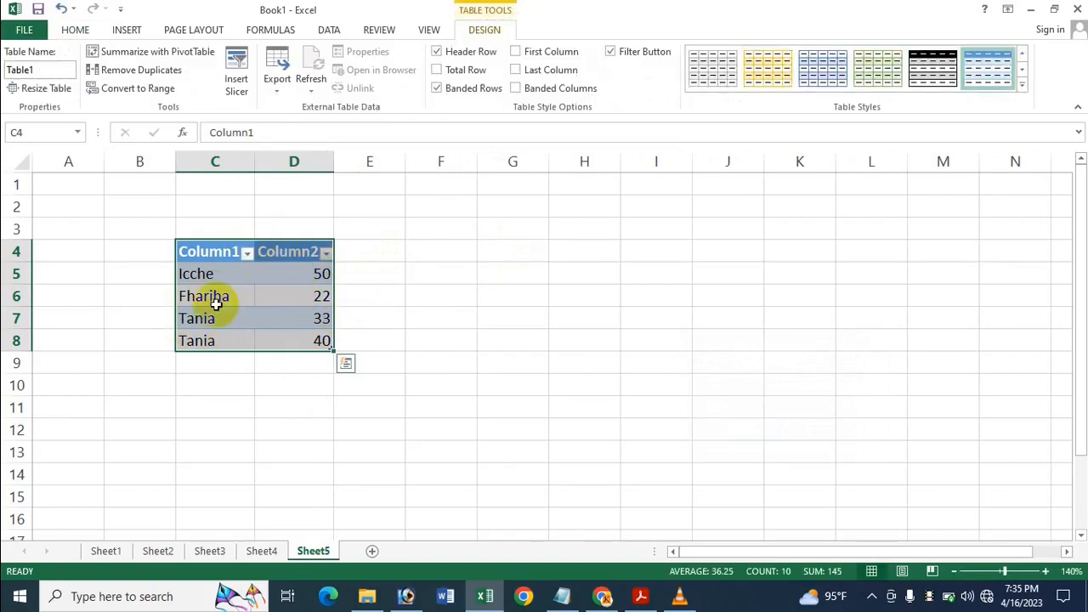
pyautogui.click(243, 281)
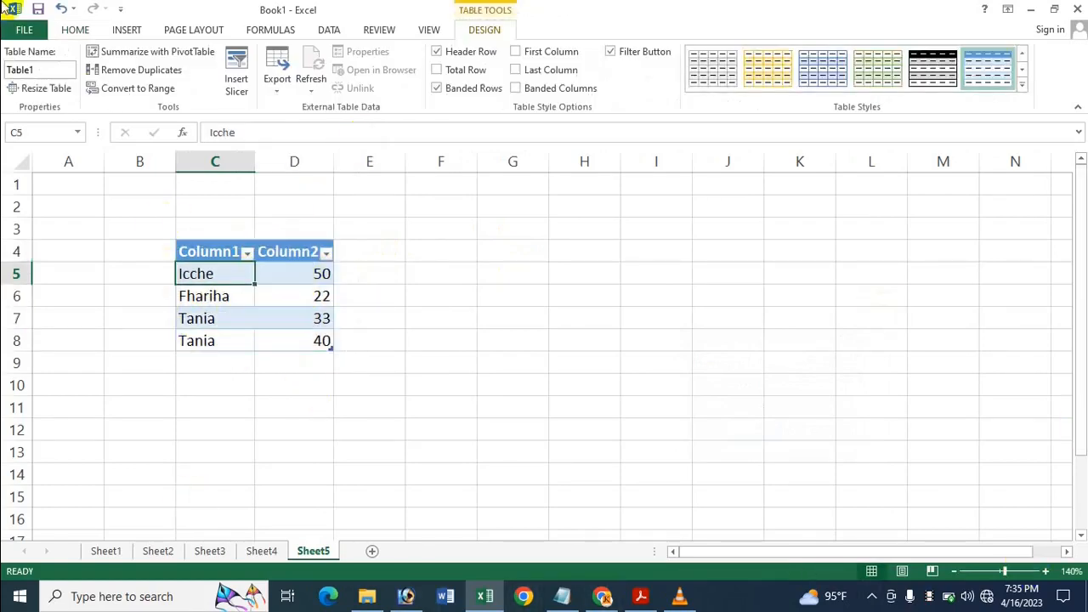
# Rename the table on Sheet5 to match the first name listed in C5
pyautogui.click(16, 69)
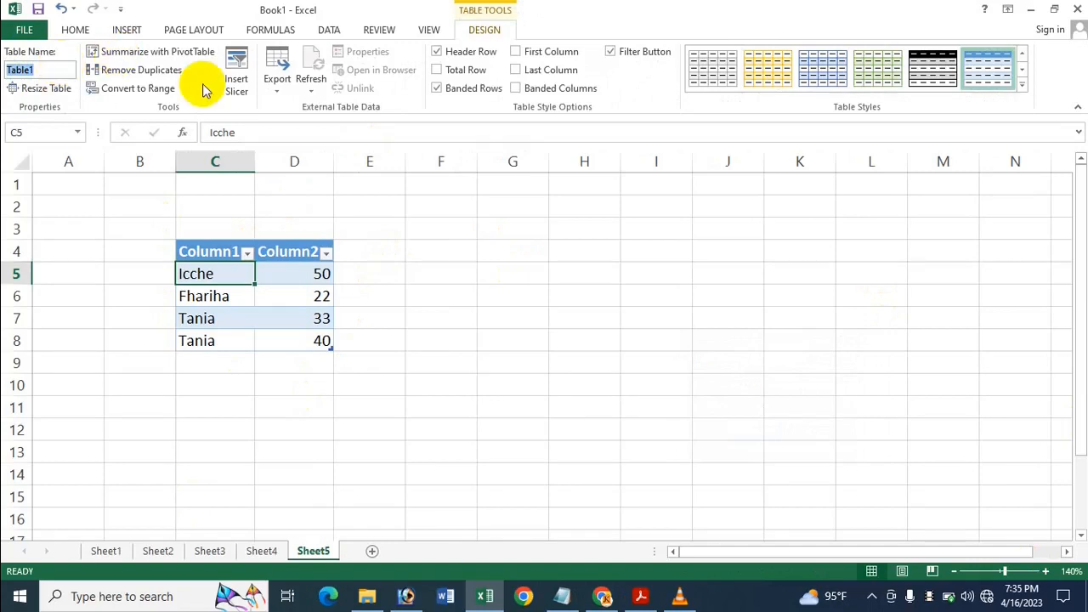
pyautogui.press('BackSpace')
pyautogui.click(572, 362)
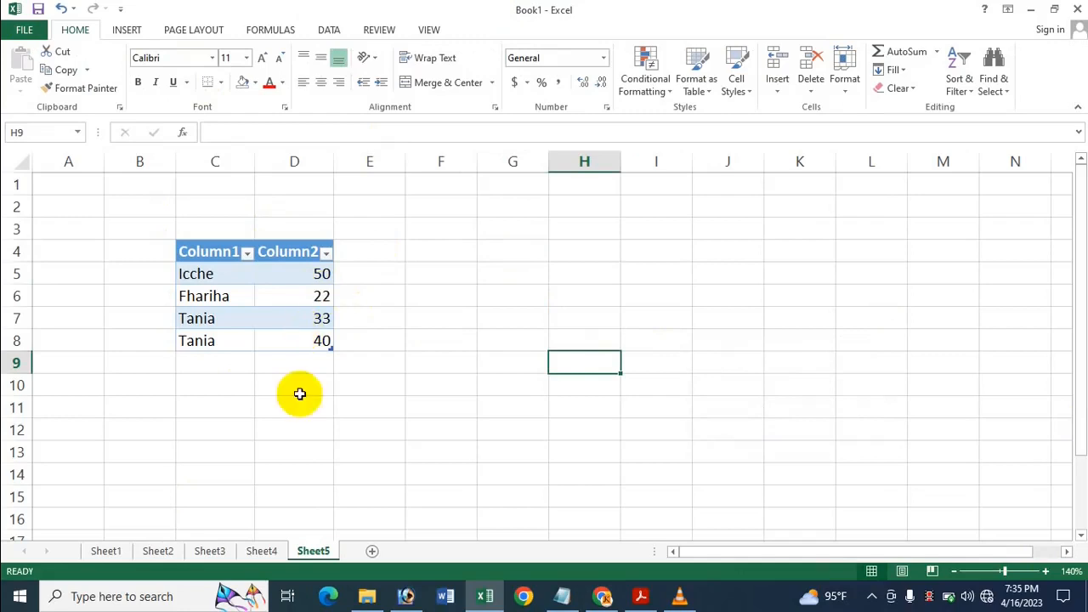
# Enter a SHEET formula in C7 of Sheet1 that references the Sheet5 table by its name
pyautogui.click(105, 549)
pyautogui.click(178, 294)
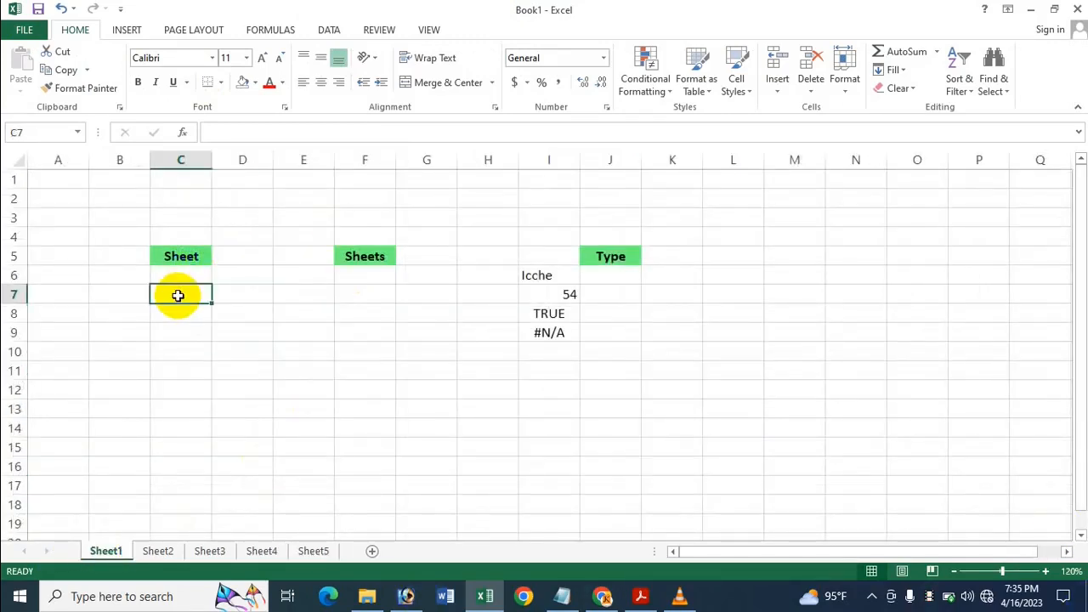
pyautogui.write('=Sheet')
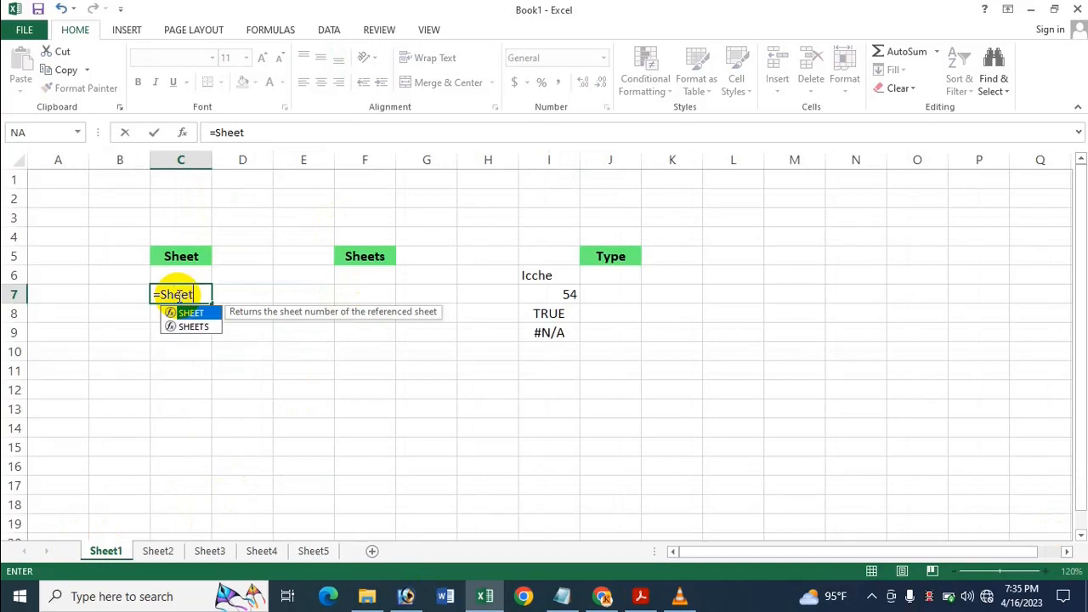
pyautogui.press('Tab')
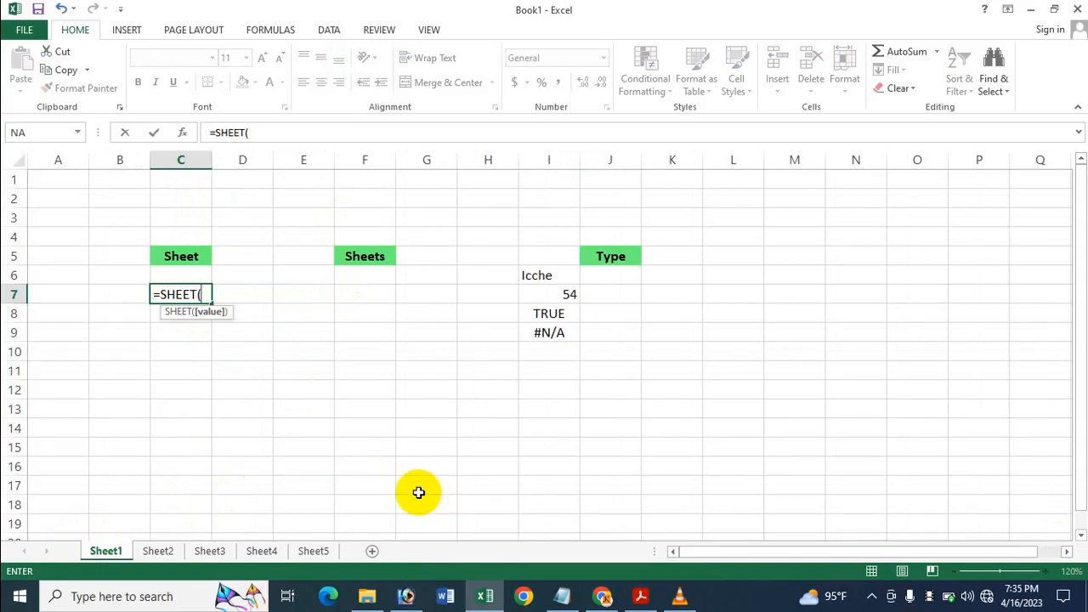
pyautogui.write('Icche')
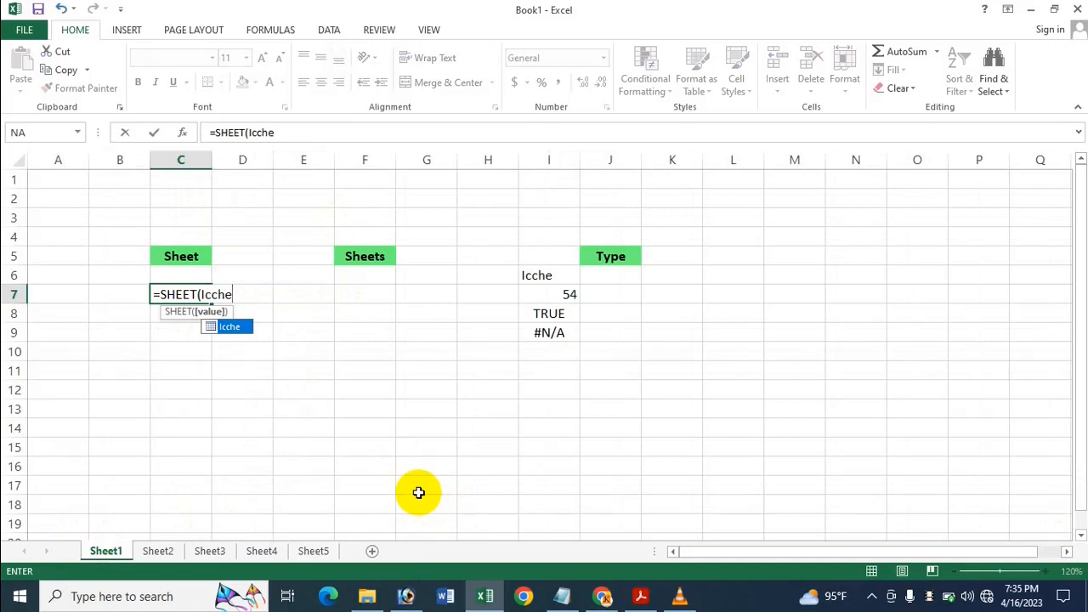
pyautogui.press('Tab')
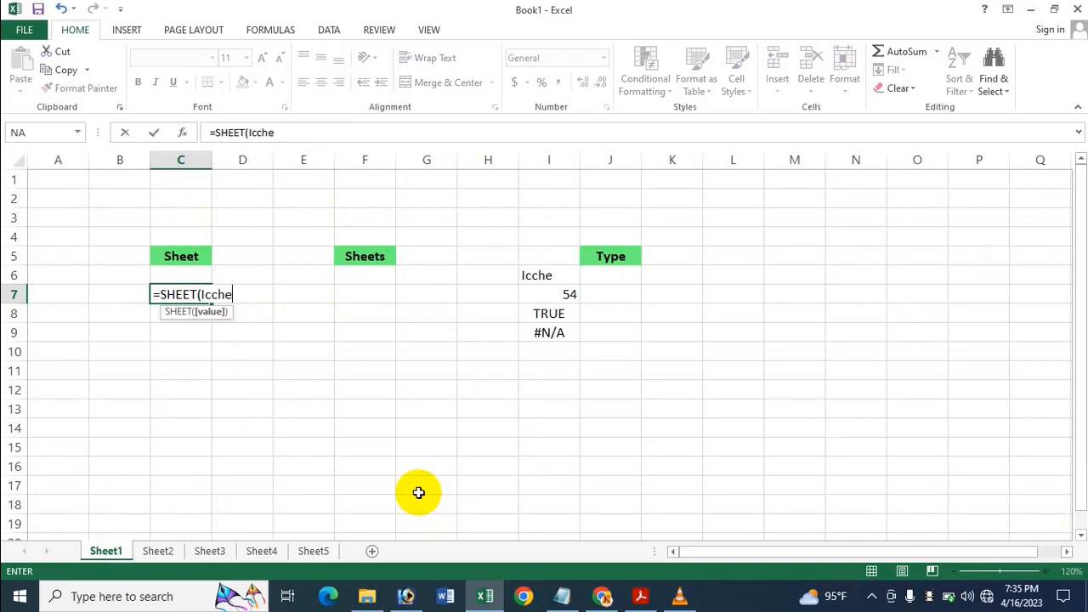
pyautogui.press('BackSpace')
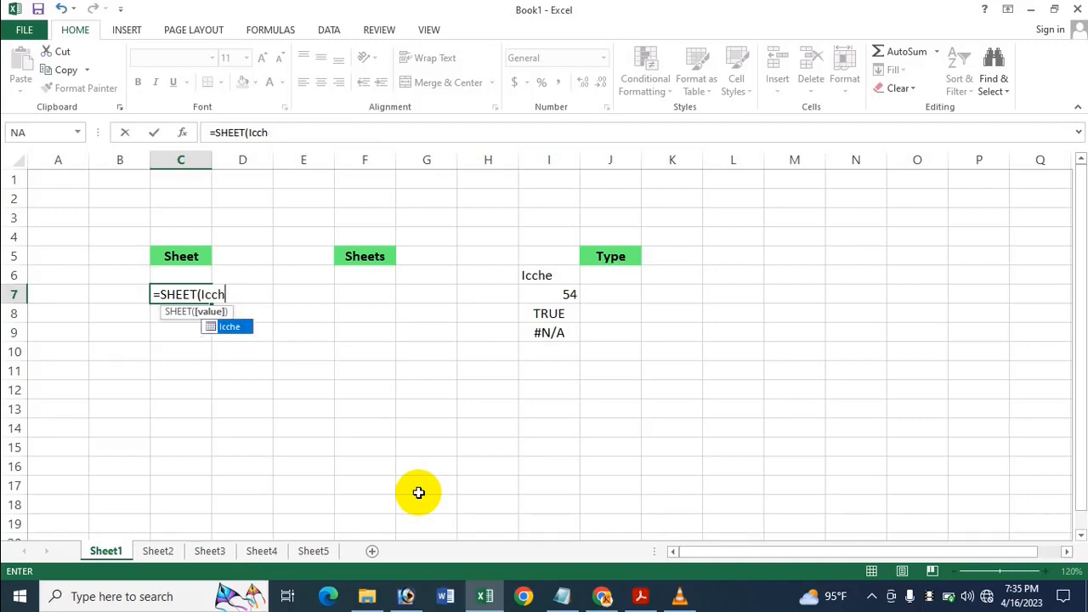
pyautogui.write('e')
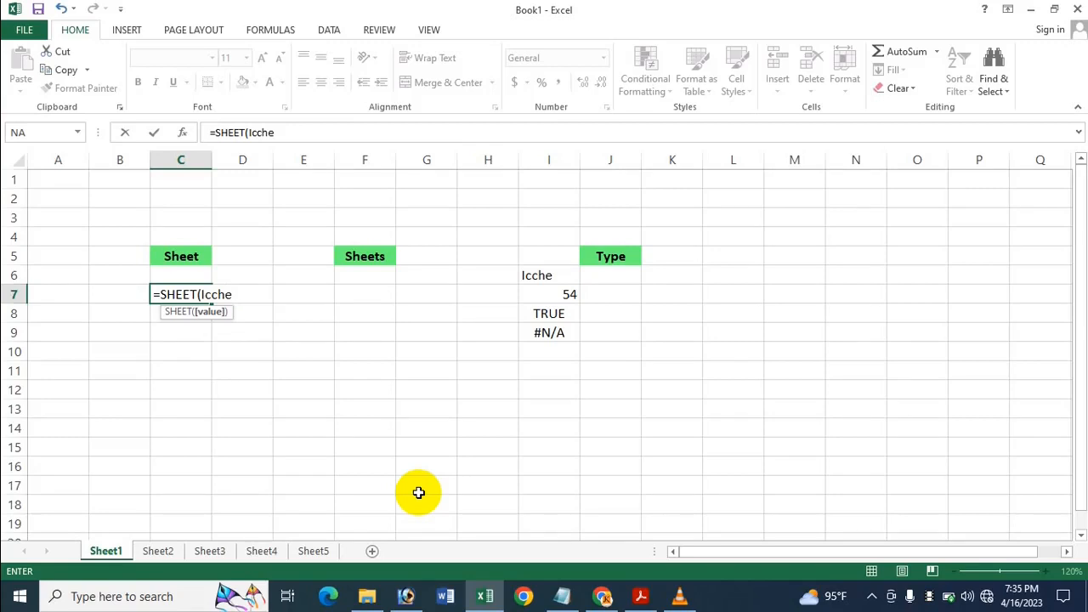
pyautogui.write(')')
pyautogui.press('Return')
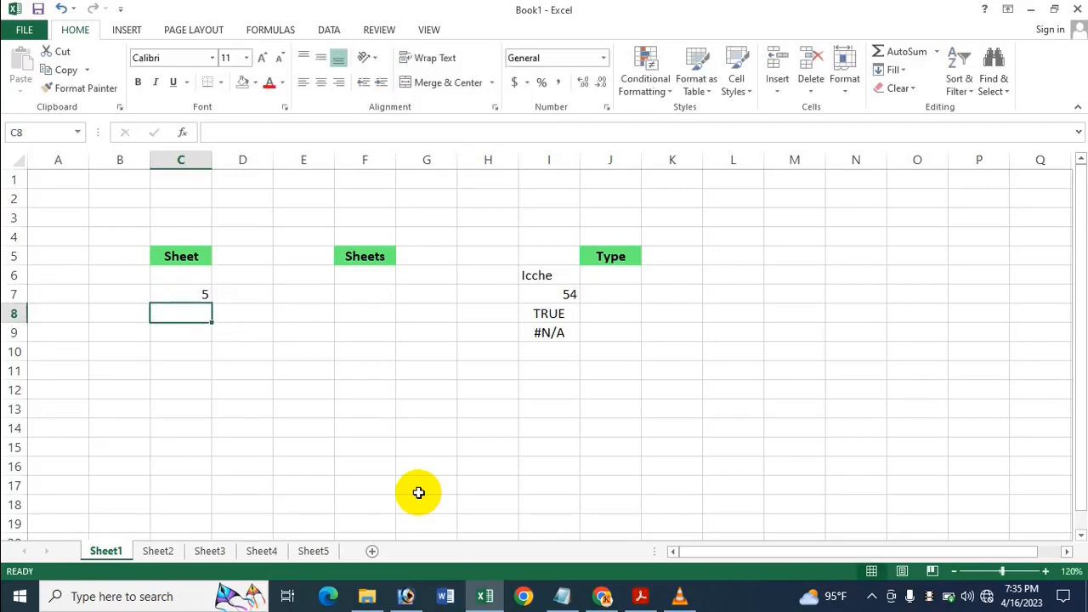
# Undo the SHEET formula in C7 of Sheet1, the table rename and the table conversion on Sheet5
pyautogui.click(315, 551)
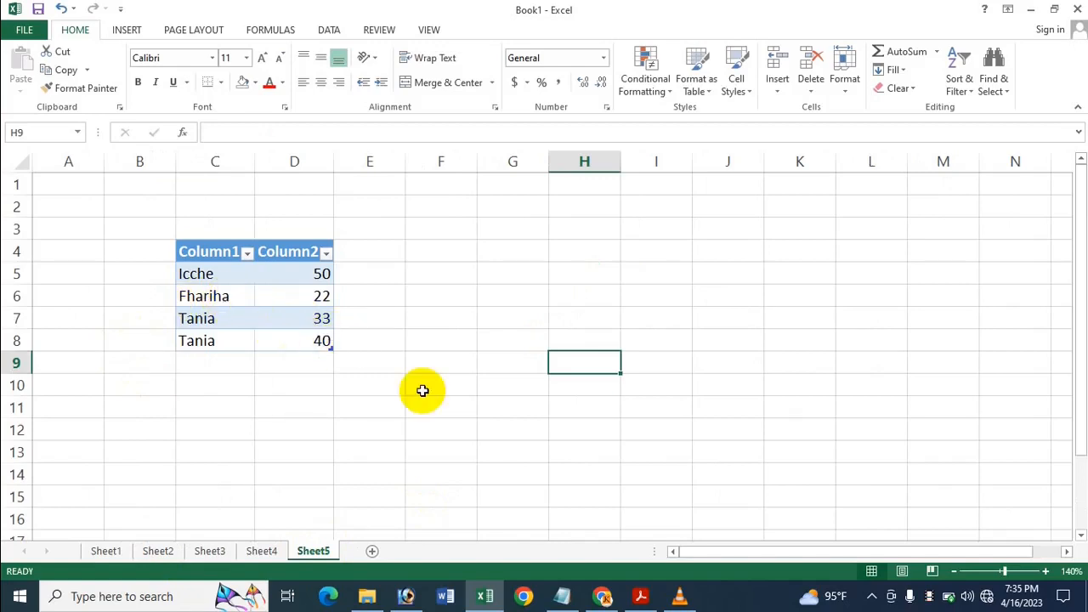
pyautogui.click(233, 314)
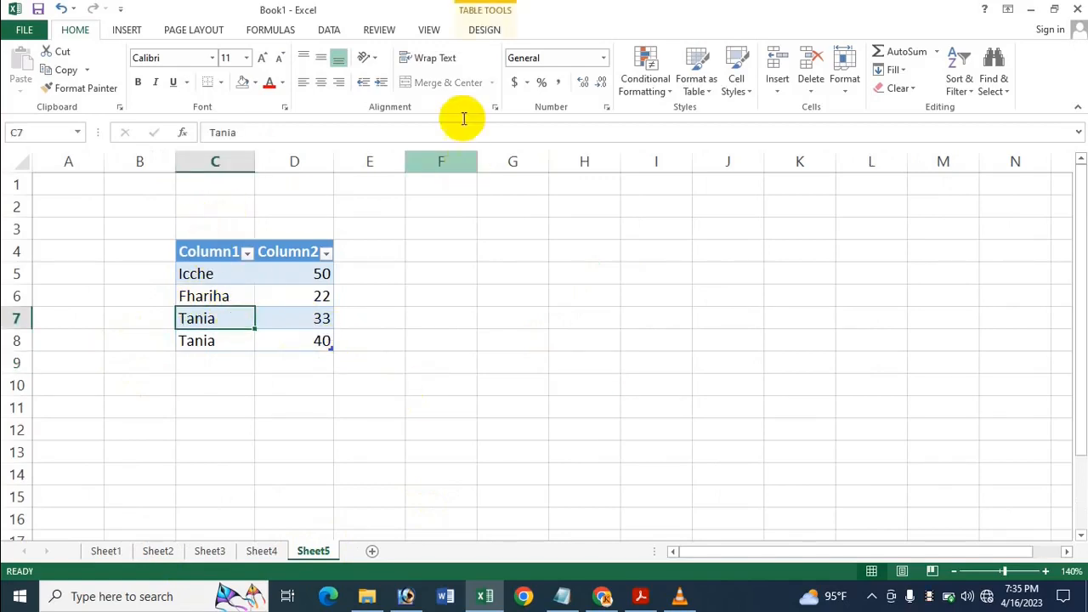
pyautogui.click(481, 29)
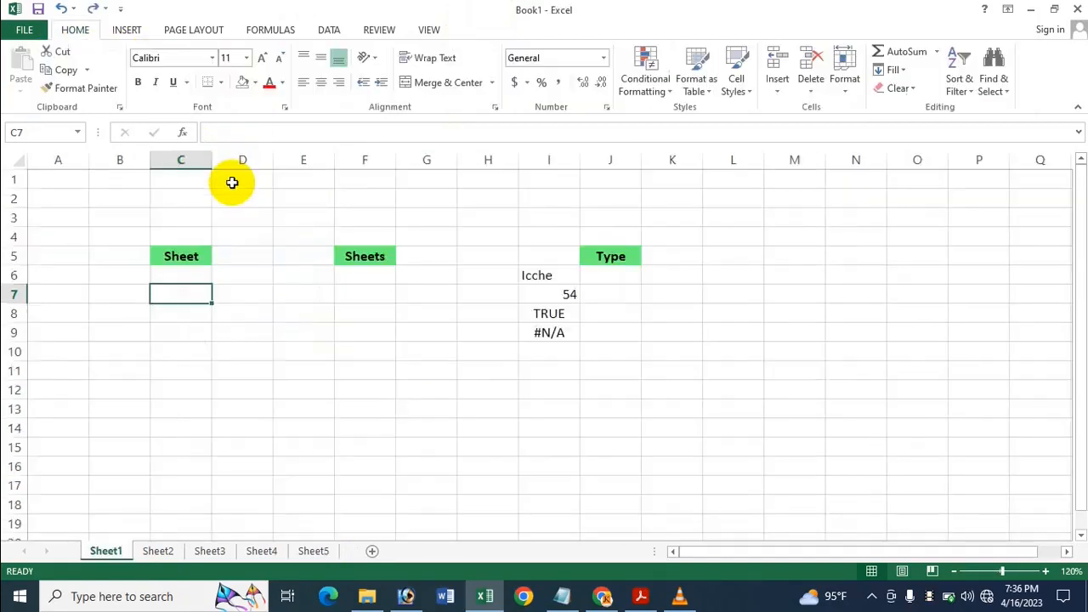
pyautogui.click(313, 551)
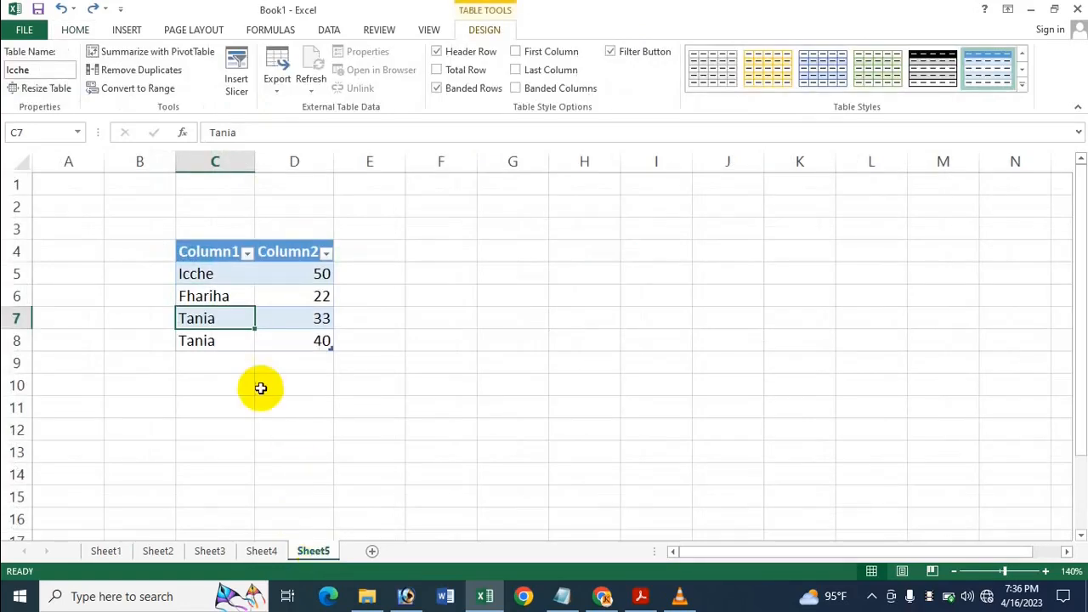
pyautogui.hotkey('ctrl', 'z')
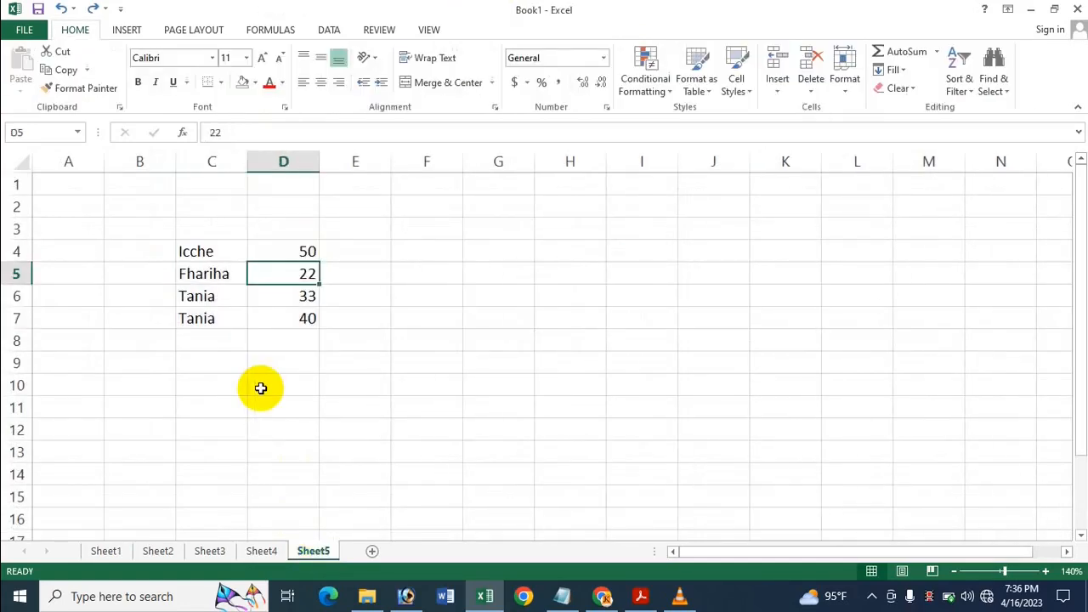
# Try to define a workbook-scoped name containing a space for the range C4:D7 on Sheet5
pyautogui.click(273, 340)
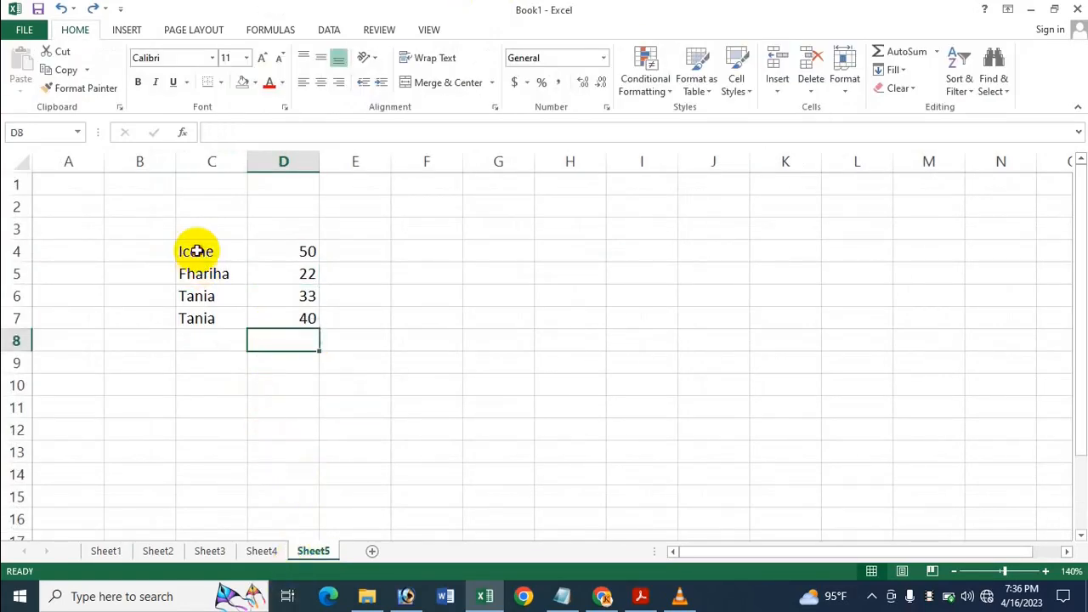
pyautogui.moveTo(194, 251); pyautogui.dragTo(281, 315)
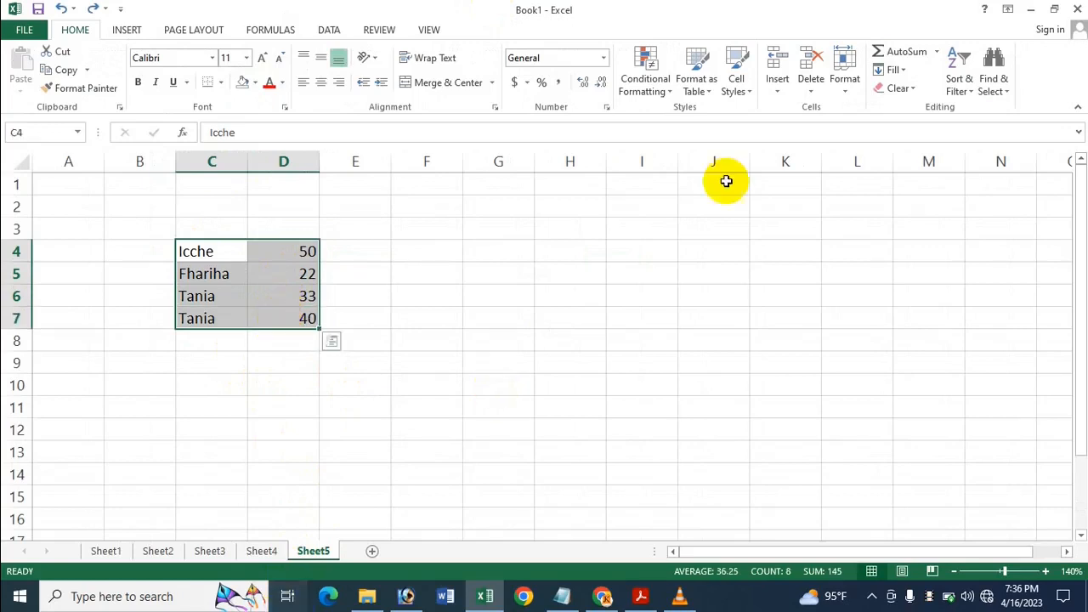
pyautogui.click(276, 30)
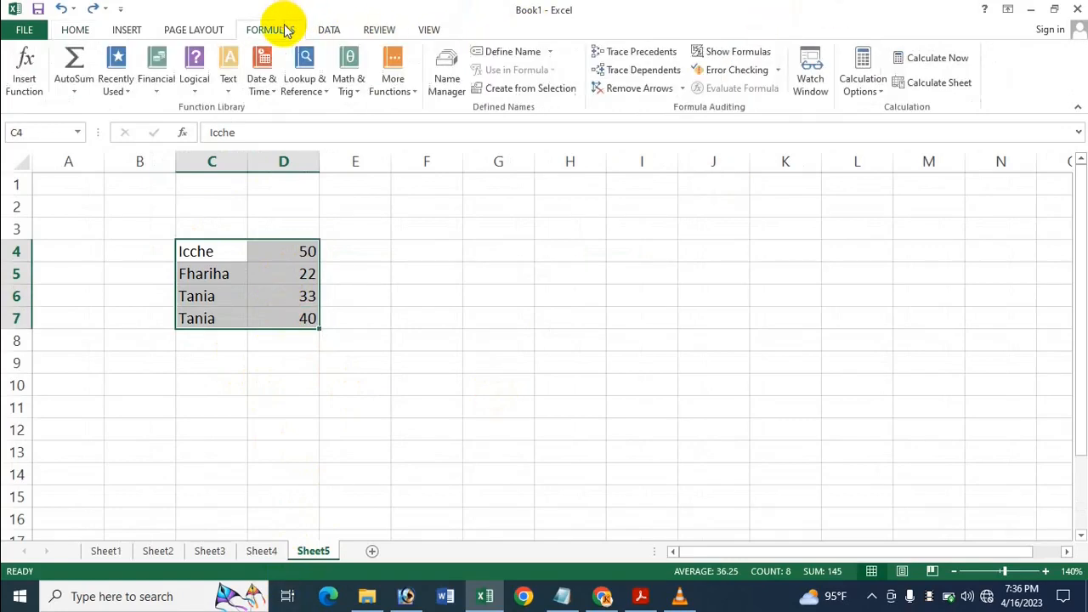
pyautogui.click(550, 51)
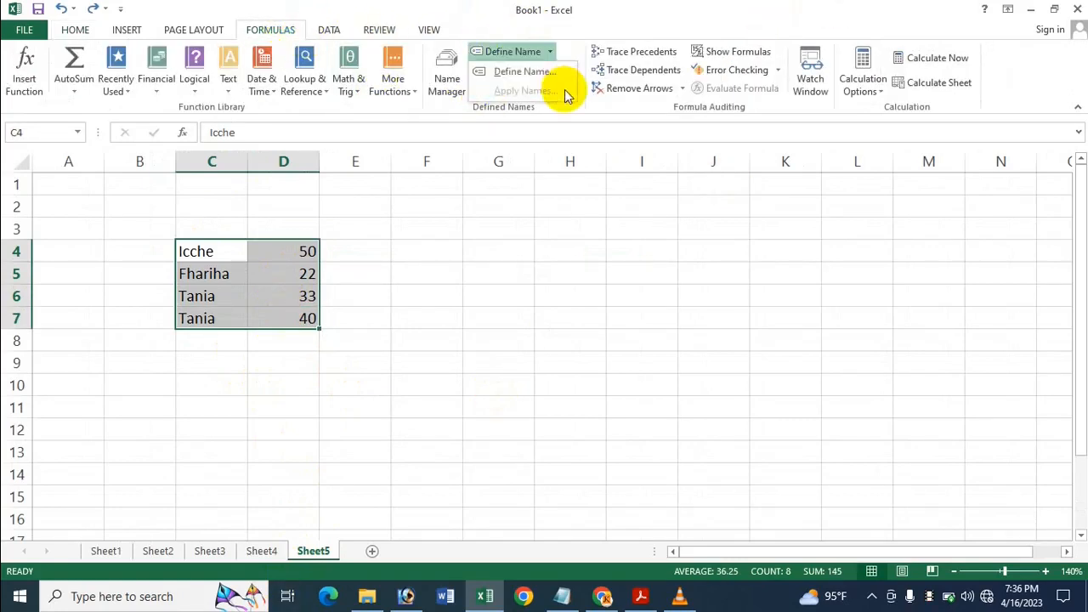
pyautogui.click(532, 72)
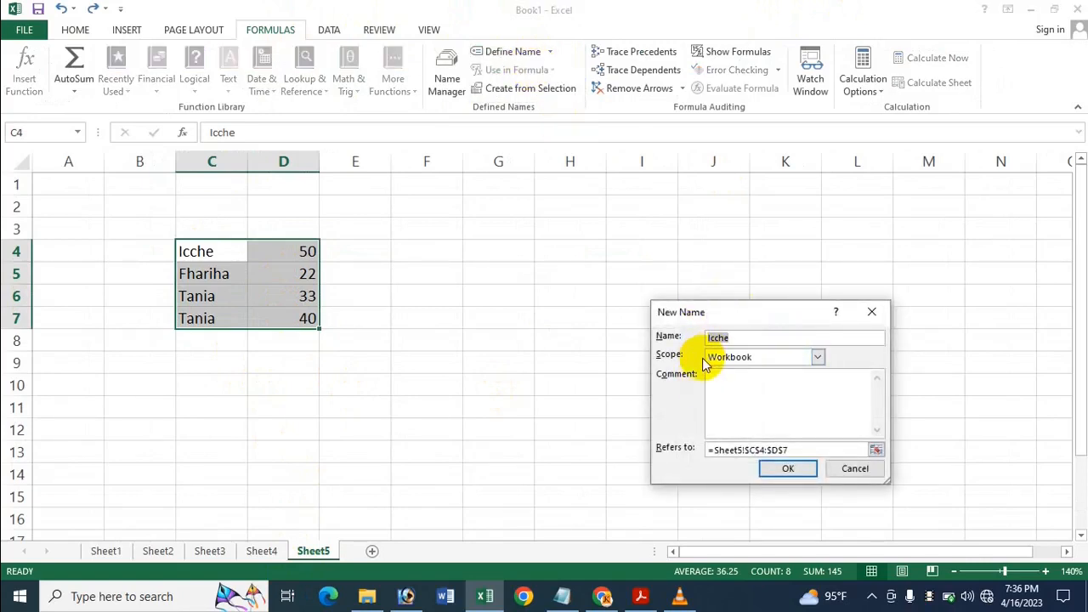
pyautogui.press('BackSpace')
pyautogui.write('Icche Baby')
pyautogui.press('Return')
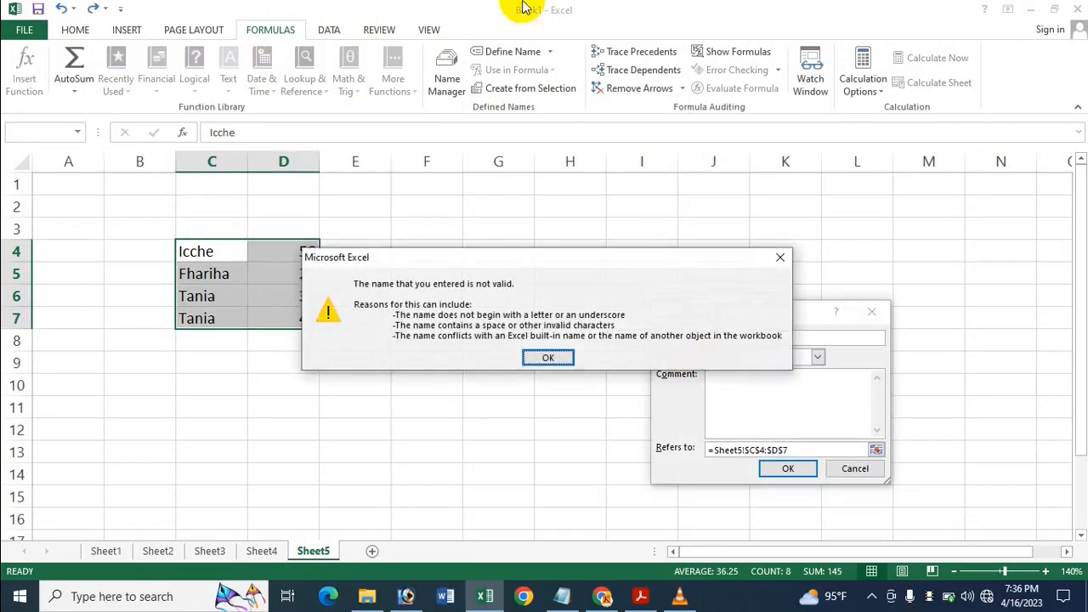
# Shorten the new range name to its first word without a trailing space and create it for C4:D7
pyautogui.click(780, 257)
pyautogui.click(736, 338)
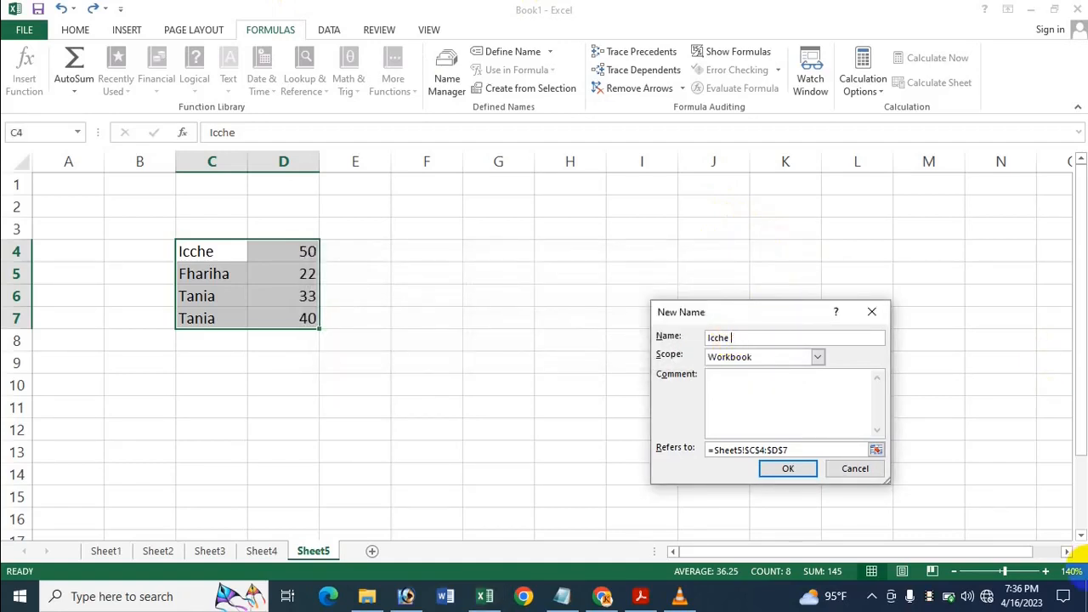
pyautogui.press('BackSpace')
pyautogui.press('Return')
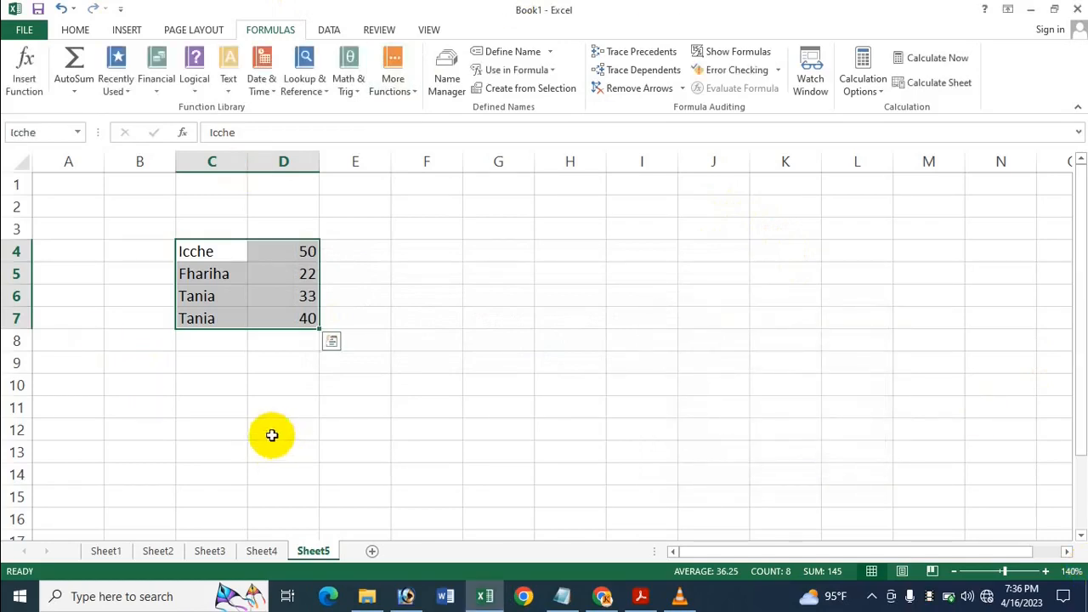
pyautogui.click(231, 366)
pyautogui.click(241, 231)
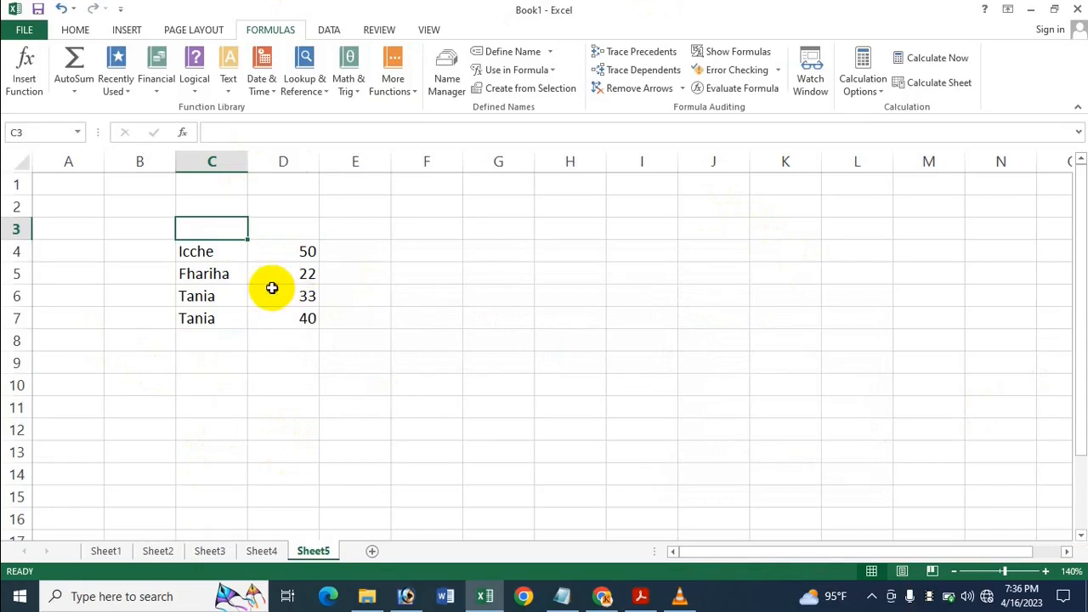
pyautogui.click(272, 293)
pyautogui.click(214, 296)
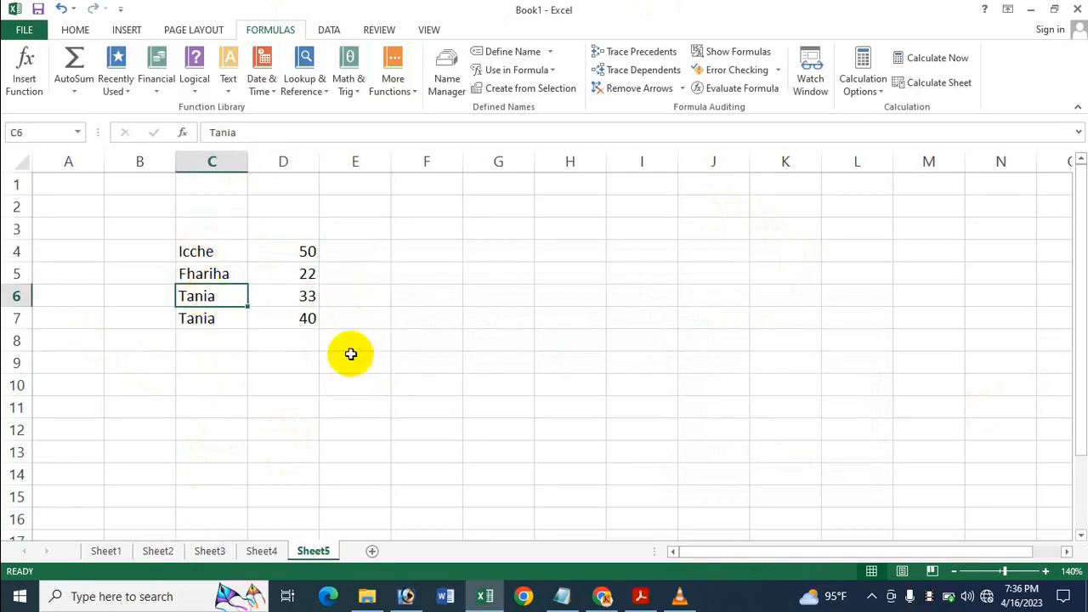
pyautogui.click(425, 433)
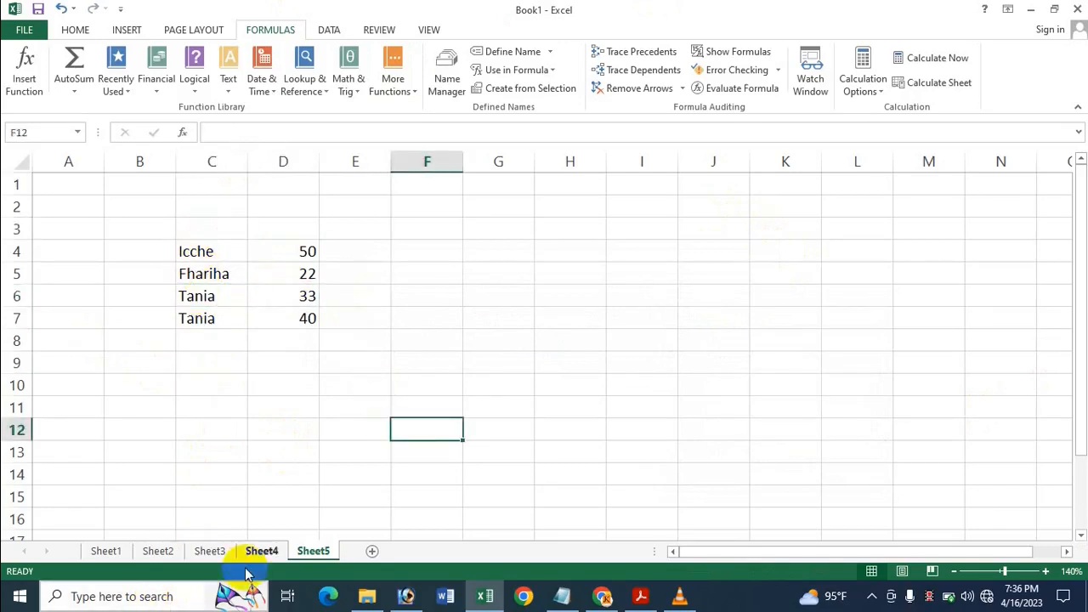
# Enter a SHEET formula in C7 of Sheet1 that references the defined name for the Sheet5 range
pyautogui.click(105, 550)
pyautogui.write('=')
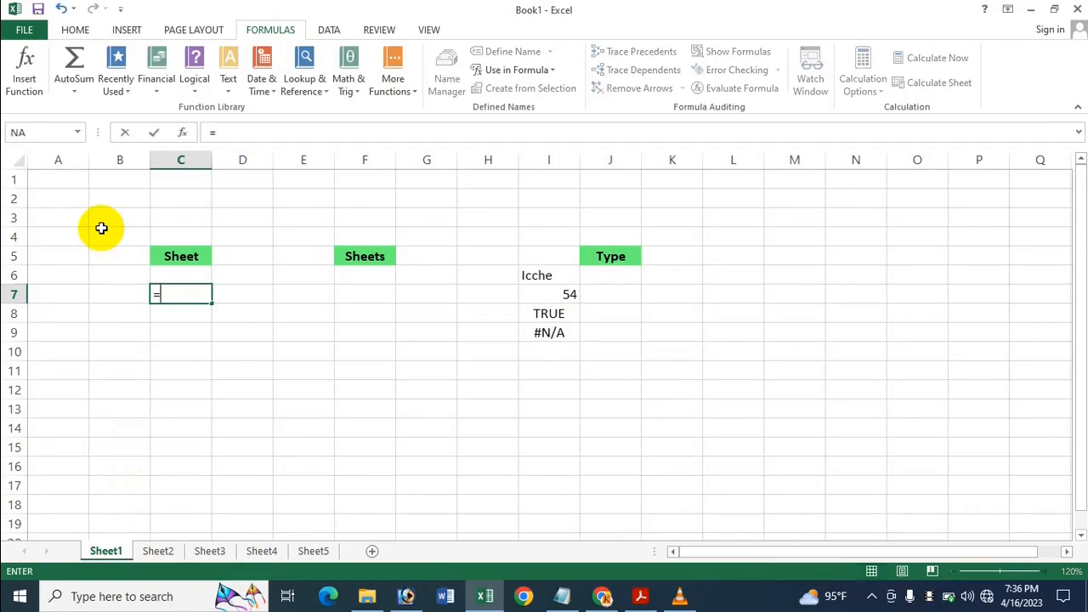
pyautogui.write('Sheet')
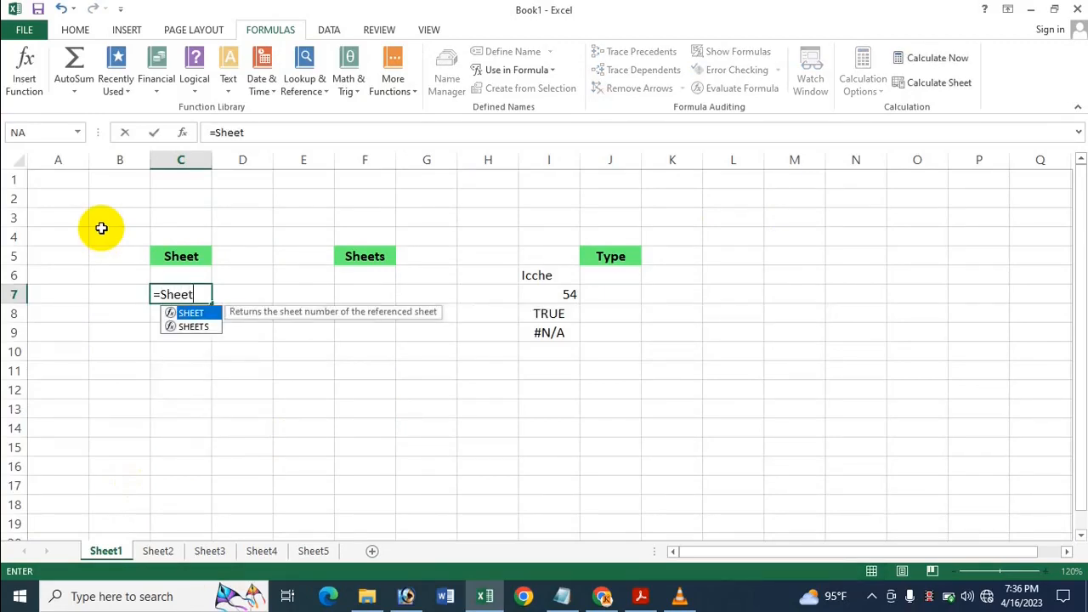
pyautogui.press('Tab')
pyautogui.write('S')
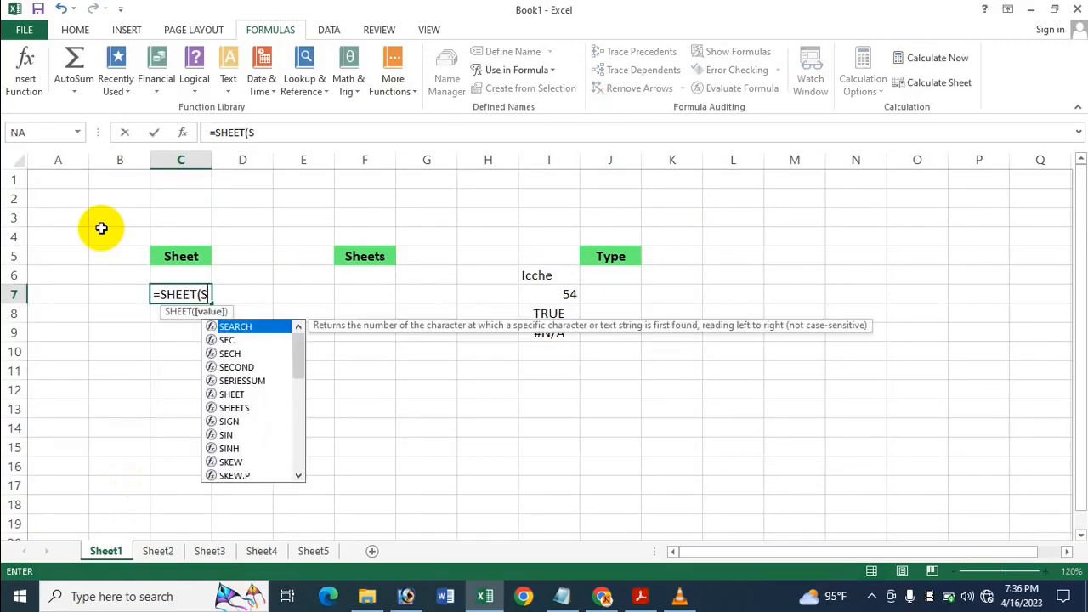
pyautogui.press('BackSpace')
pyautogui.write('ic')
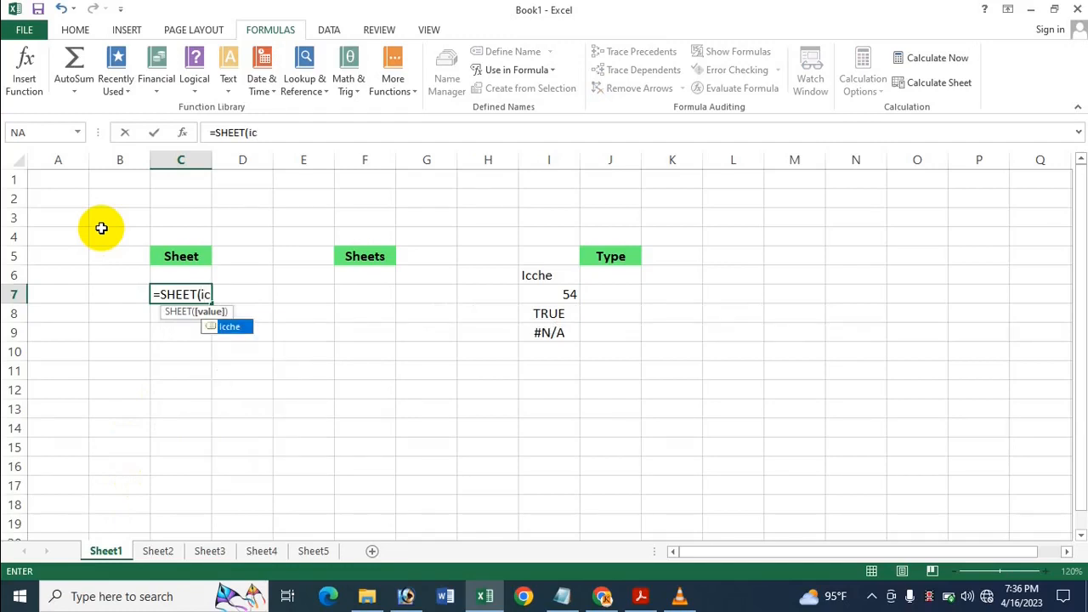
pyautogui.doubleClick(217, 326)
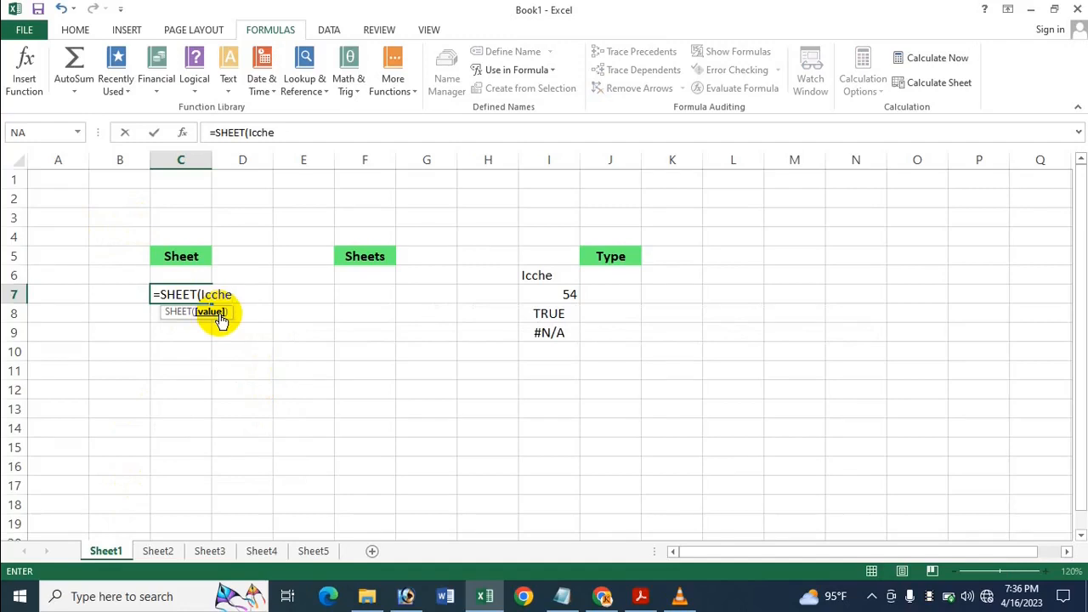
pyautogui.press('Return')
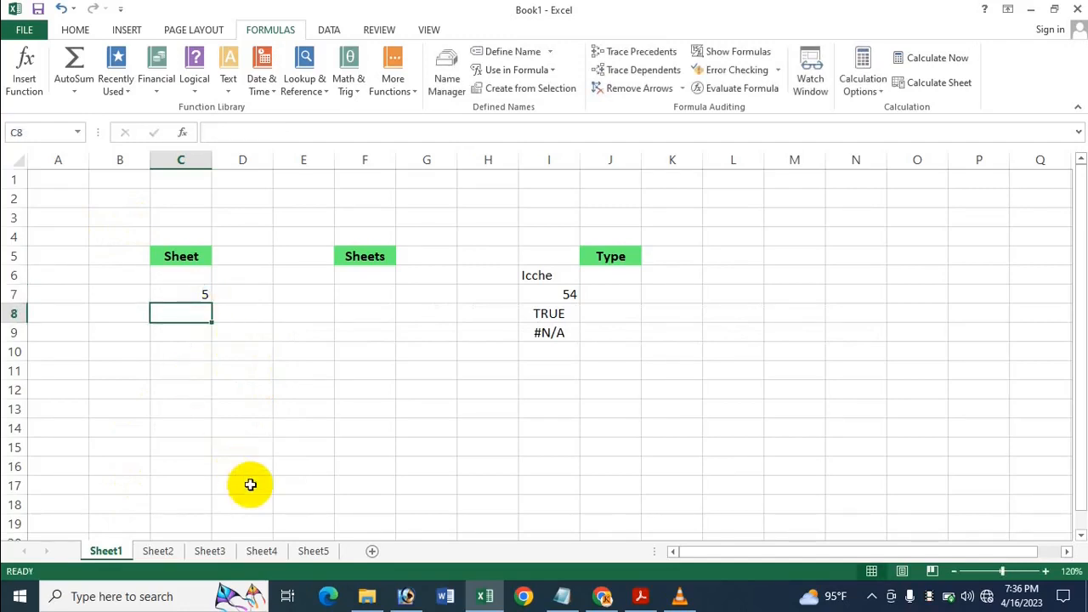
# Replace the formula in C7 of Sheet1 with a SHEET formula that references cell H6 on Sheet5
pyautogui.click(190, 293)
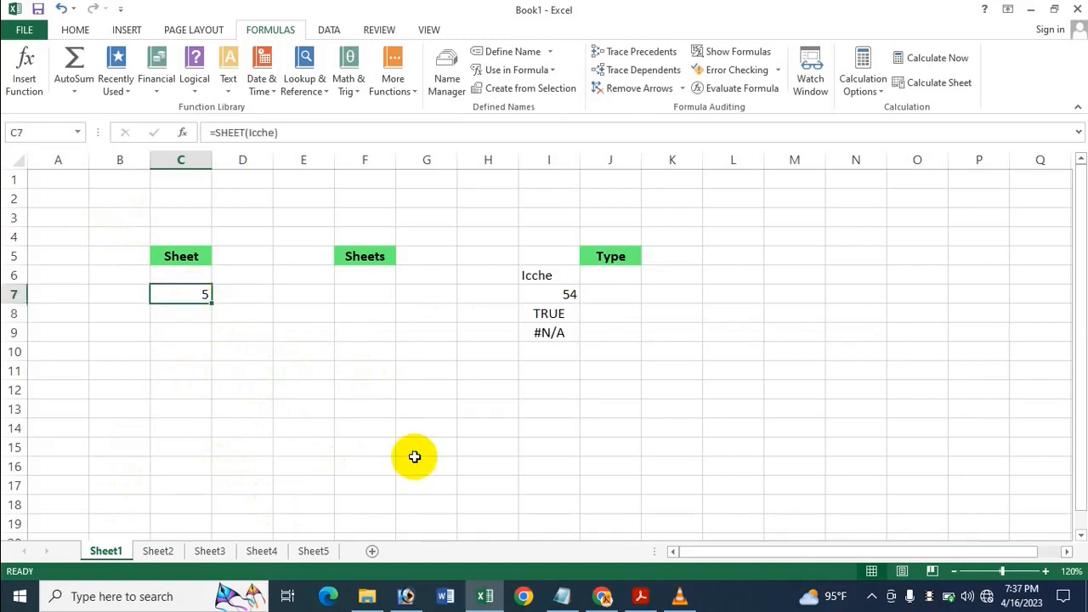
pyautogui.press('Delete')
pyautogui.write('=S')
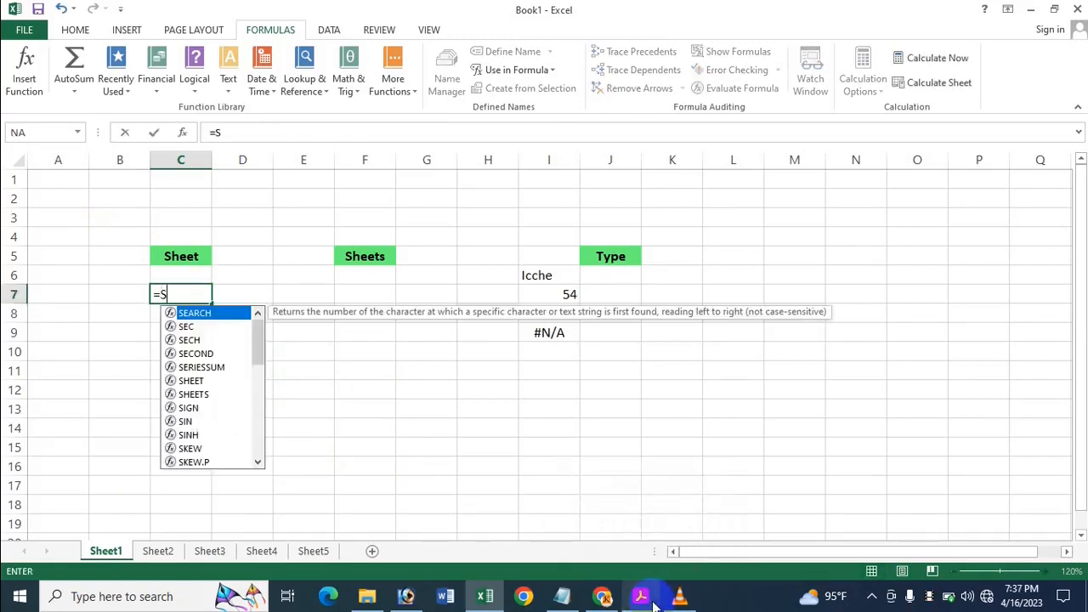
pyautogui.write('hee')
pyautogui.press('Tab')
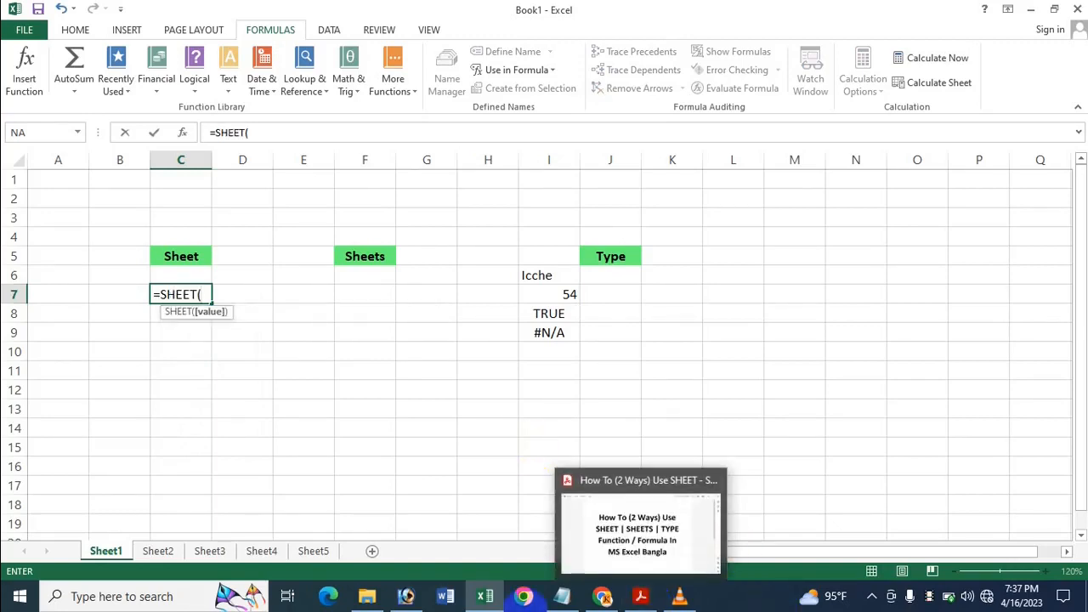
pyautogui.click(312, 550)
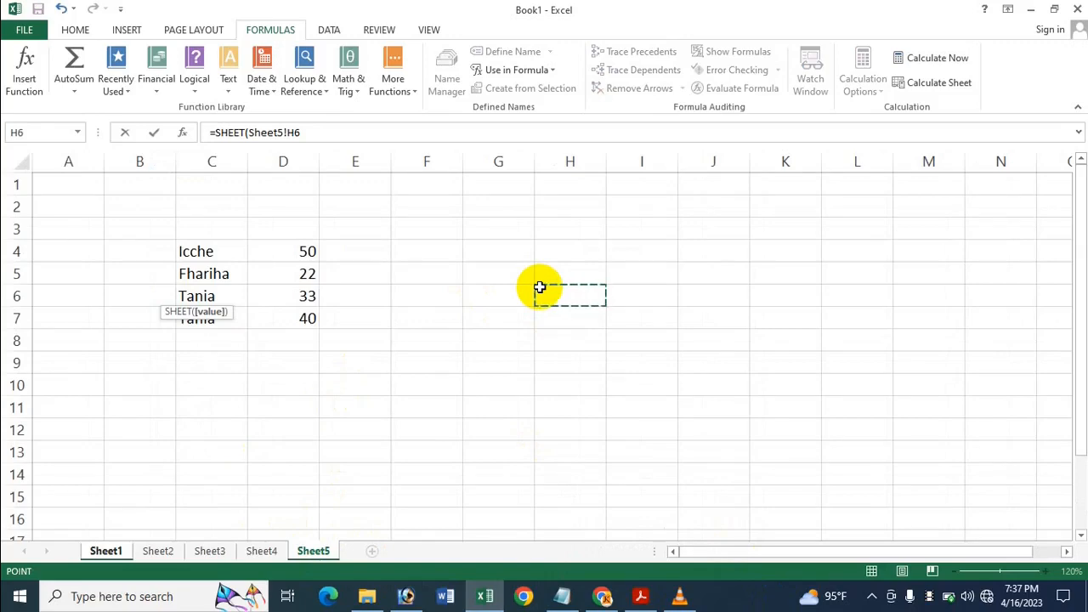
pyautogui.press('Return')
# Clear C7 and insert the SHEET function from the Information category with its Value argument left empty
pyautogui.click(196, 293)
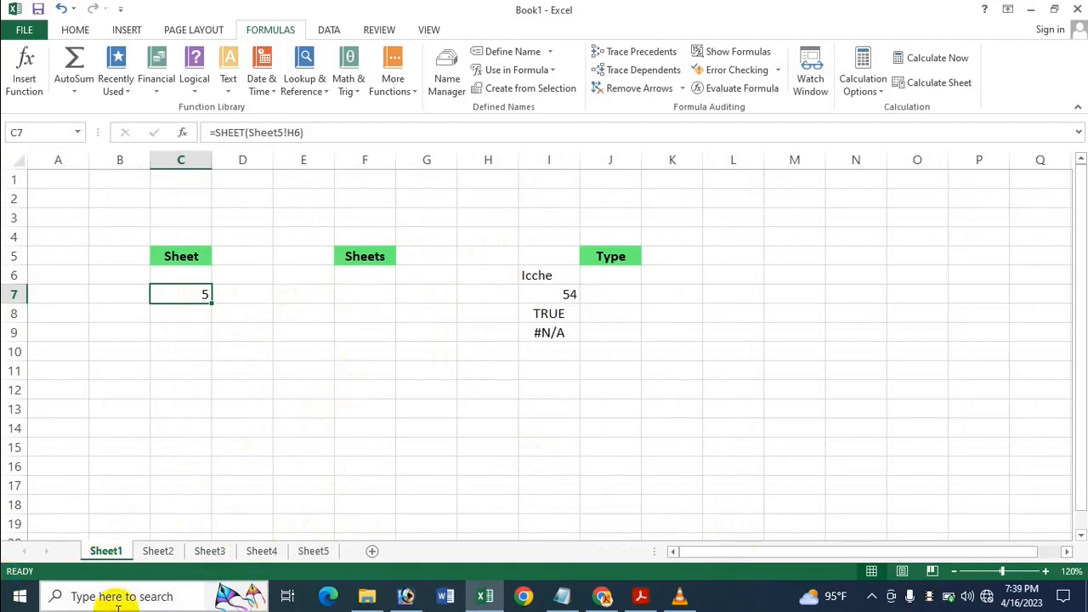
pyautogui.press('Delete')
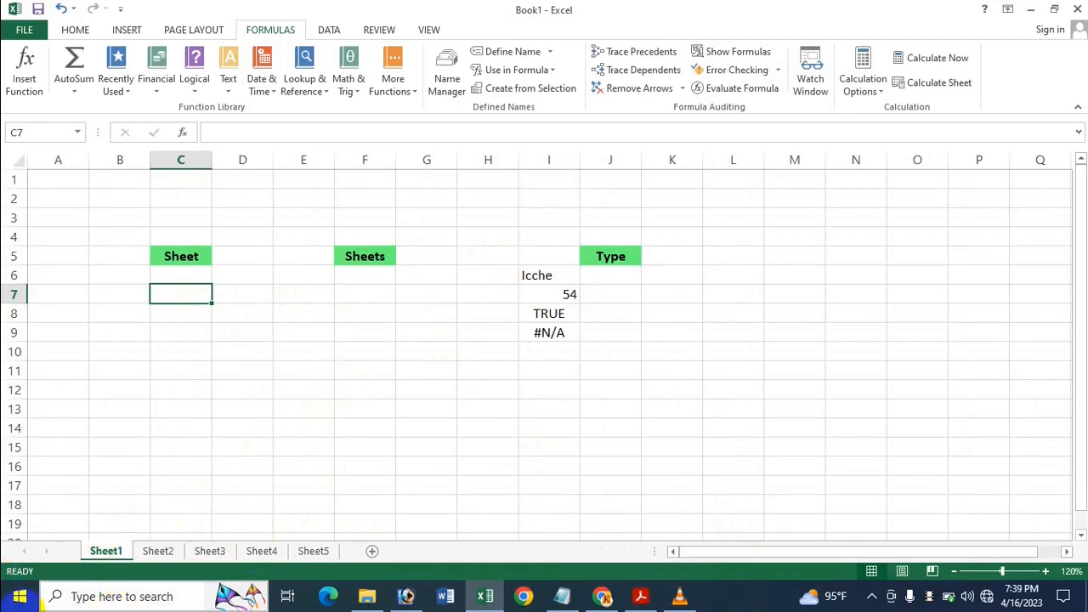
pyautogui.click(396, 64)
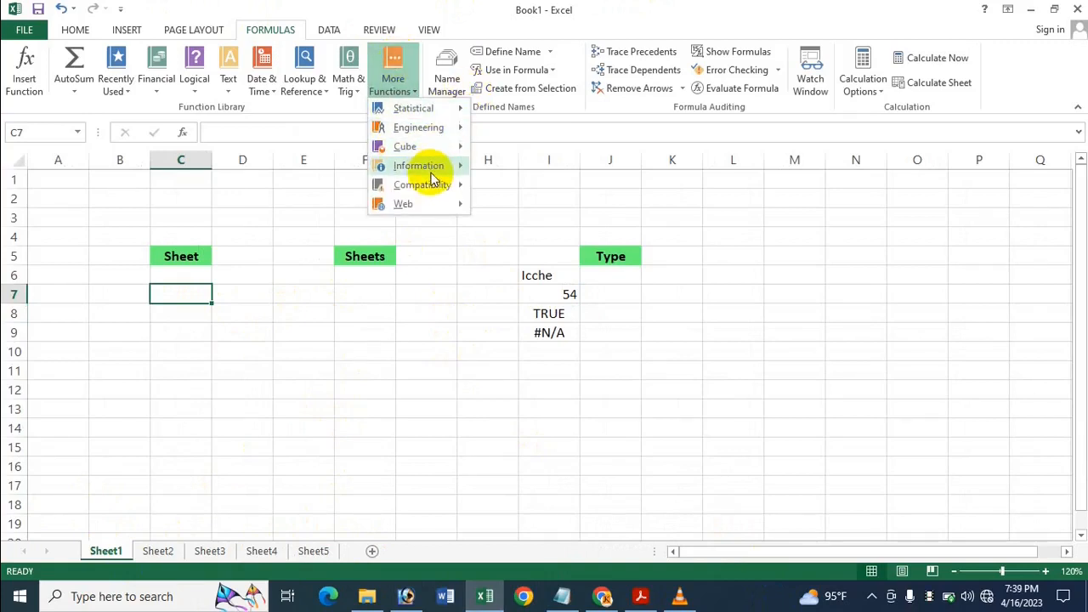
pyautogui.moveTo(433, 179)
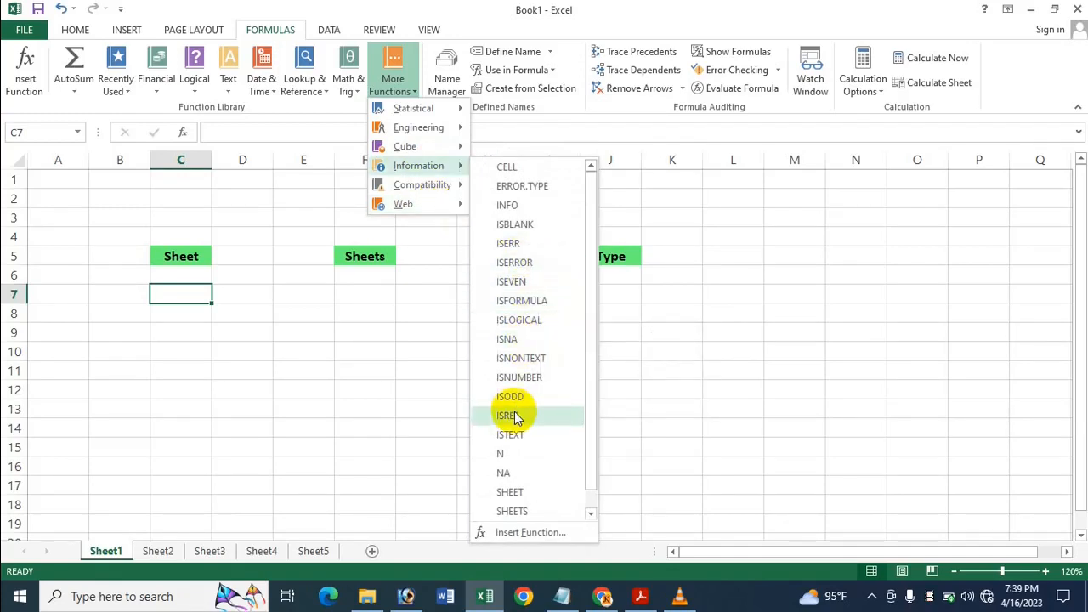
pyautogui.scroll(-1, 536, 488)
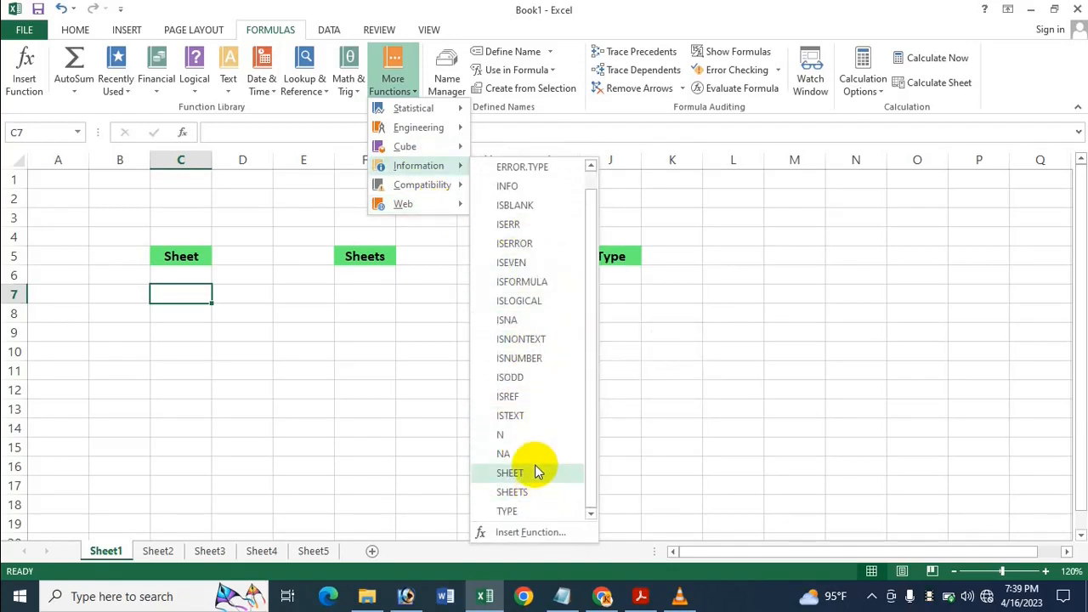
pyautogui.click(535, 467)
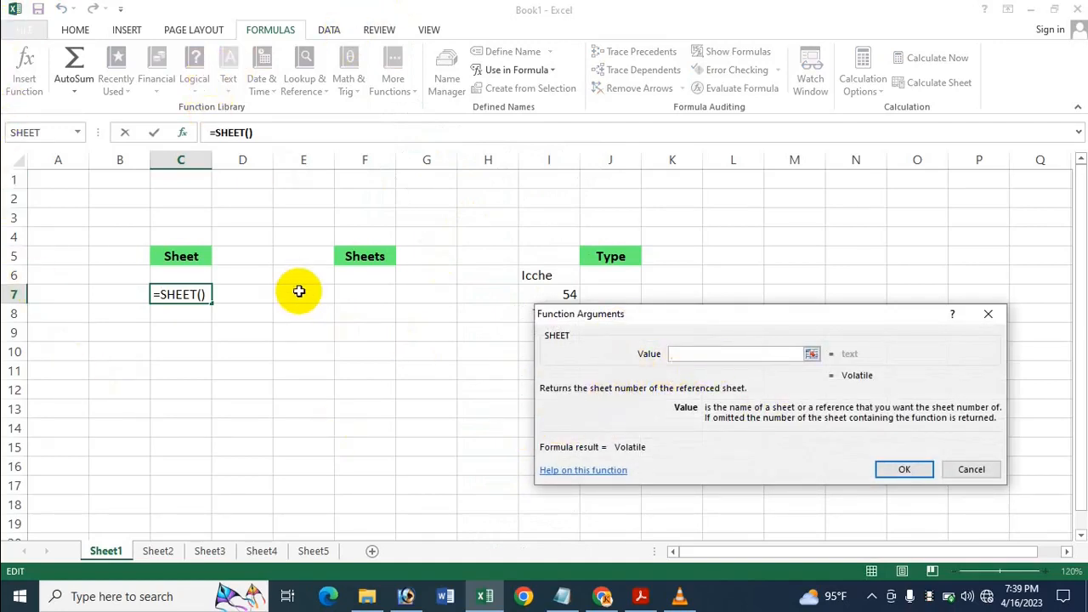
pyautogui.press('Return')
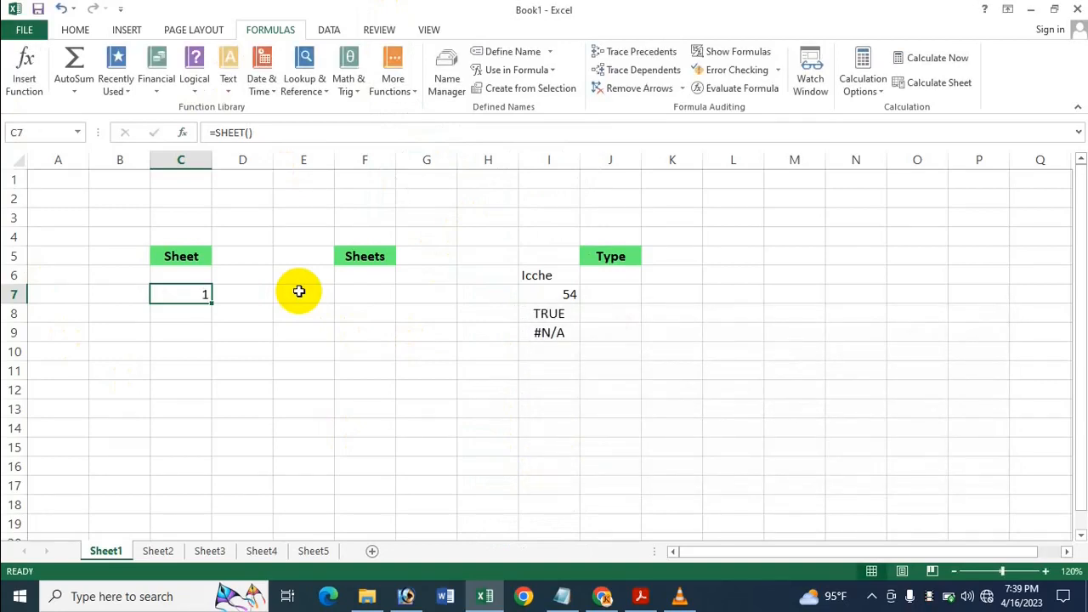
# Clear C7 and insert the SHEET function from the Information category with Sheet4!D10 as its Value argument
pyautogui.press('Delete')
pyautogui.click(393, 68)
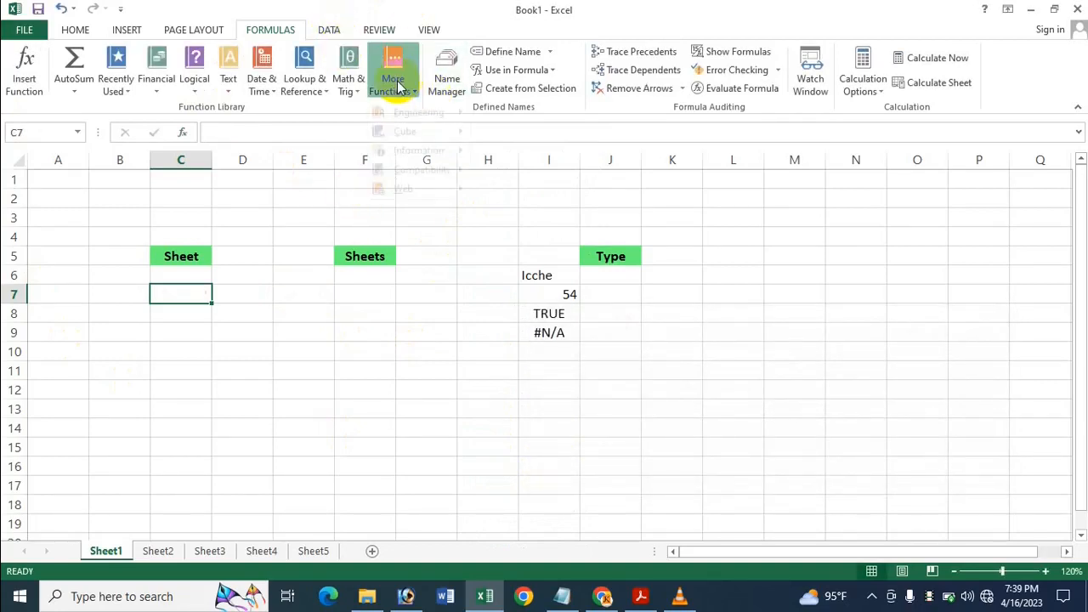
pyautogui.moveTo(418, 165)
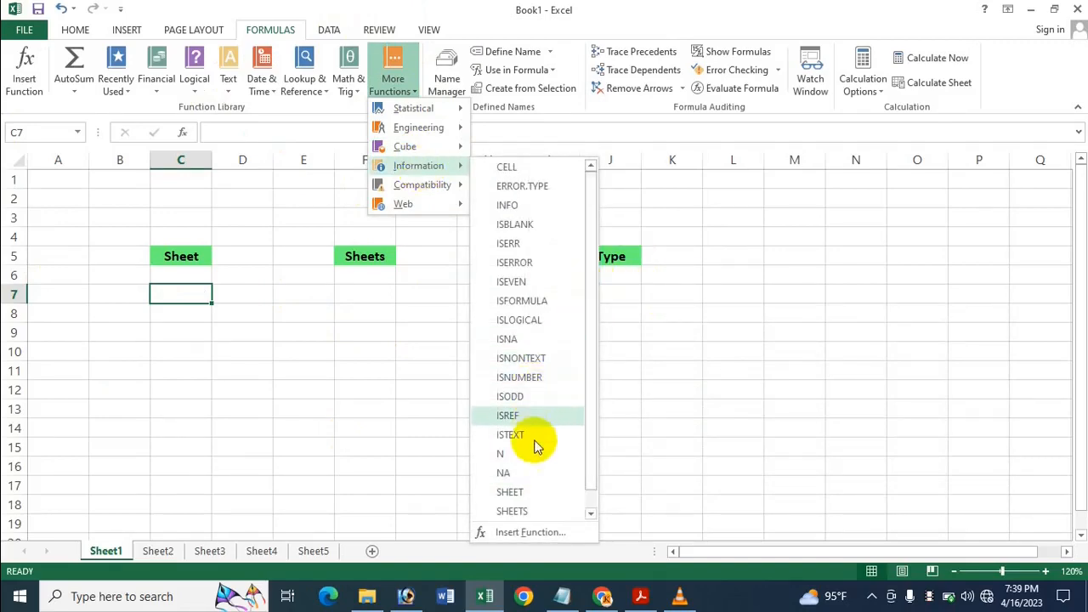
pyautogui.click(517, 494)
pyautogui.click(307, 552)
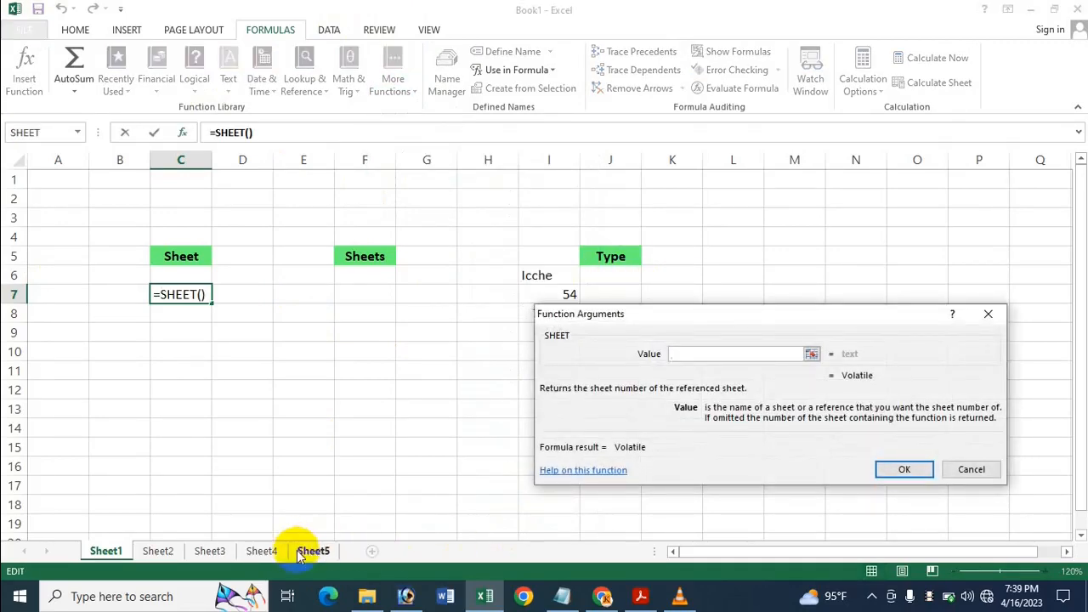
pyautogui.click(262, 550)
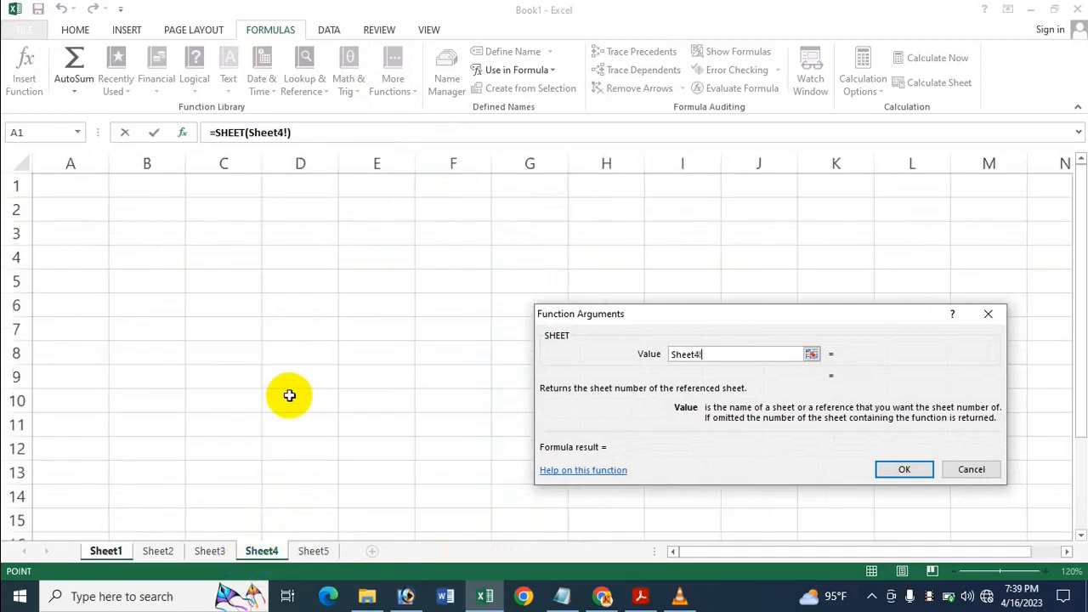
pyautogui.click(290, 397)
pyautogui.click(904, 471)
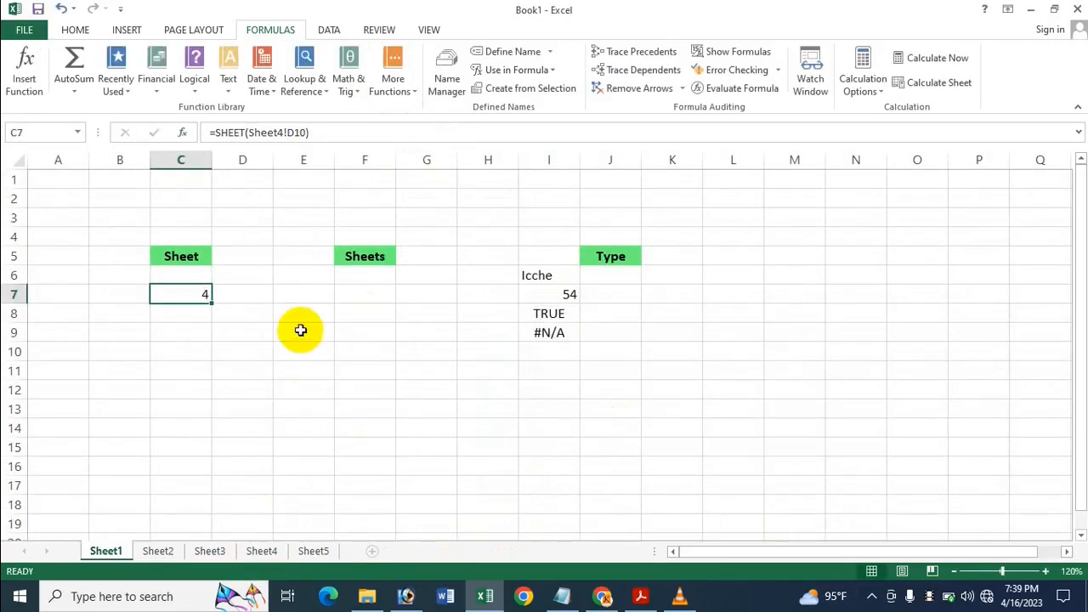
# Replace the formula in C7 by inserting the SHEET function with the defined name of the Sheet5 range as its Value
pyautogui.click(416, 72)
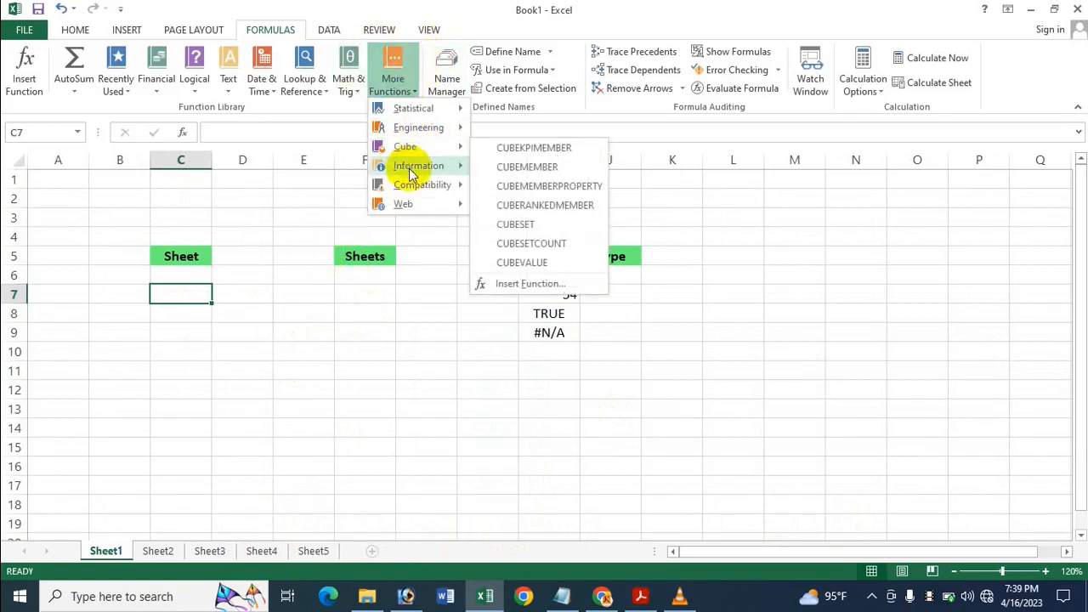
pyautogui.moveTo(412, 172)
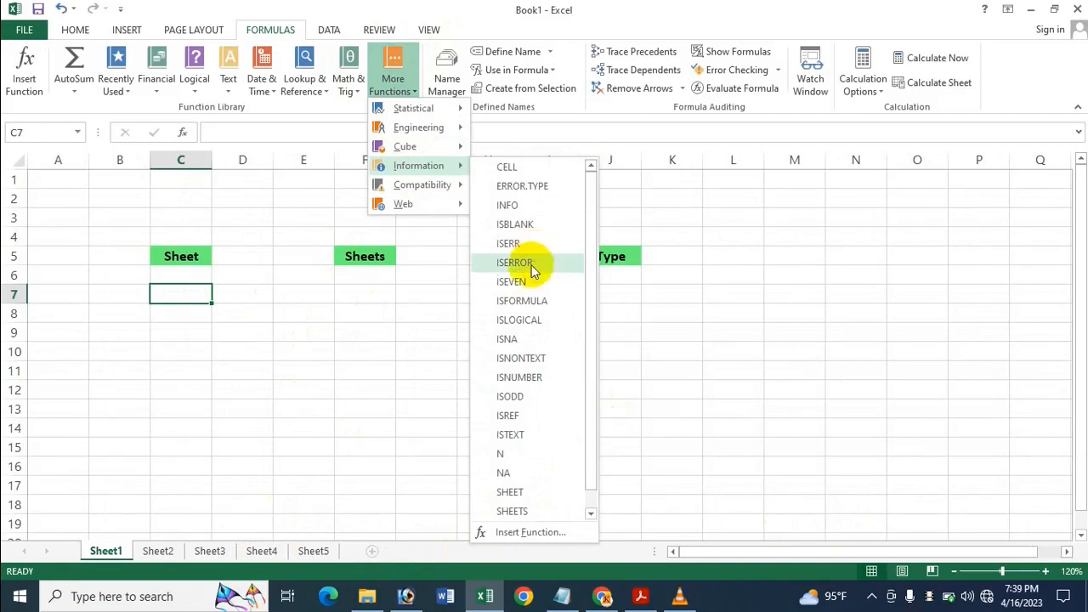
pyautogui.click(510, 492)
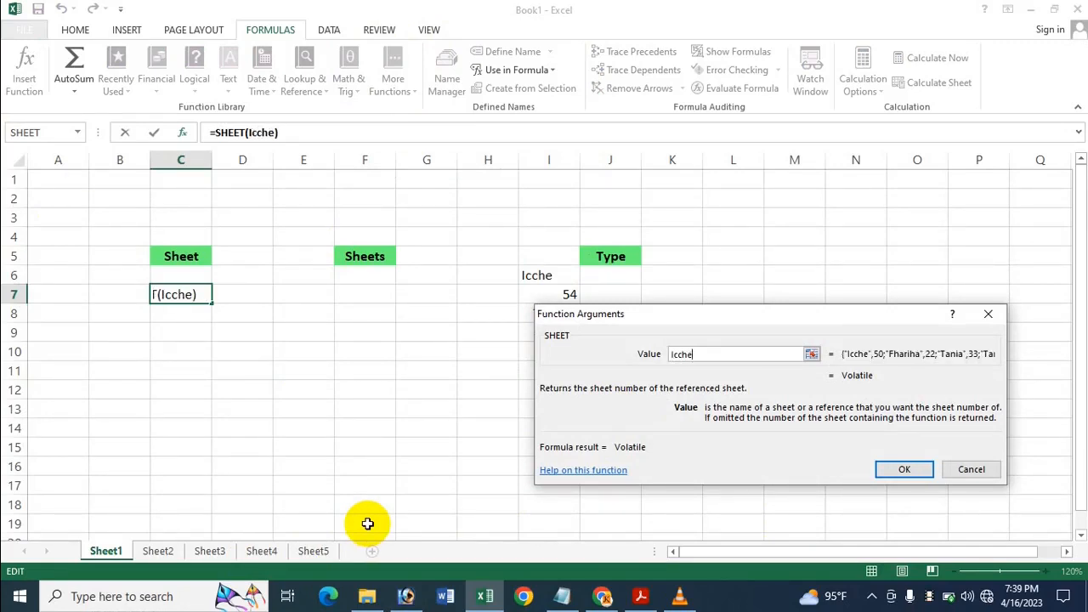
pyautogui.write('Icche')
pyautogui.press('Return')
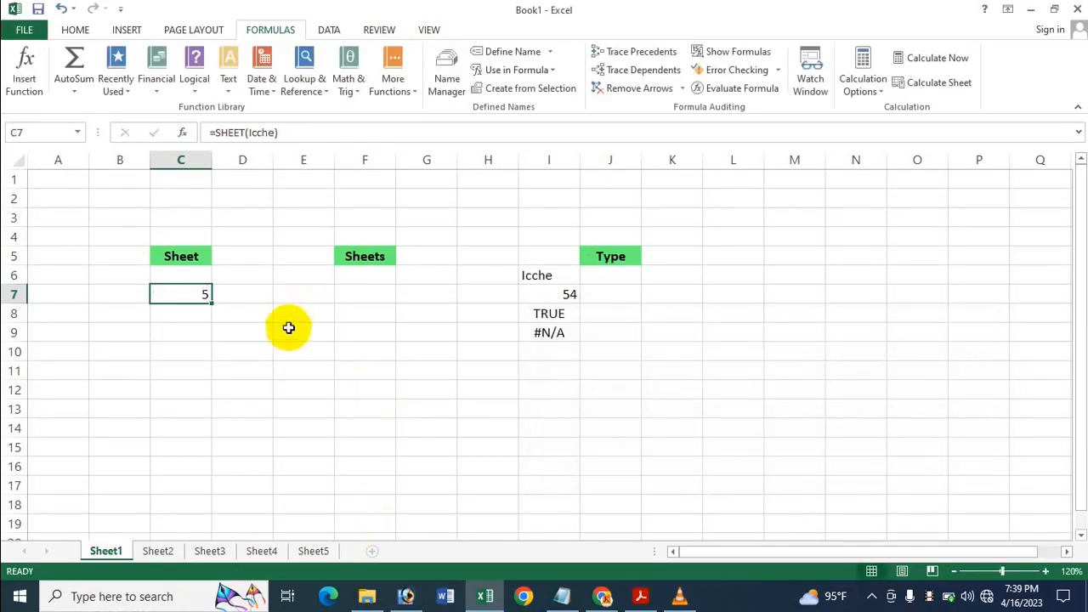
# Convert the data range C4:D7 on Sheet5 into a table, leaving the headers option off
pyautogui.click(315, 551)
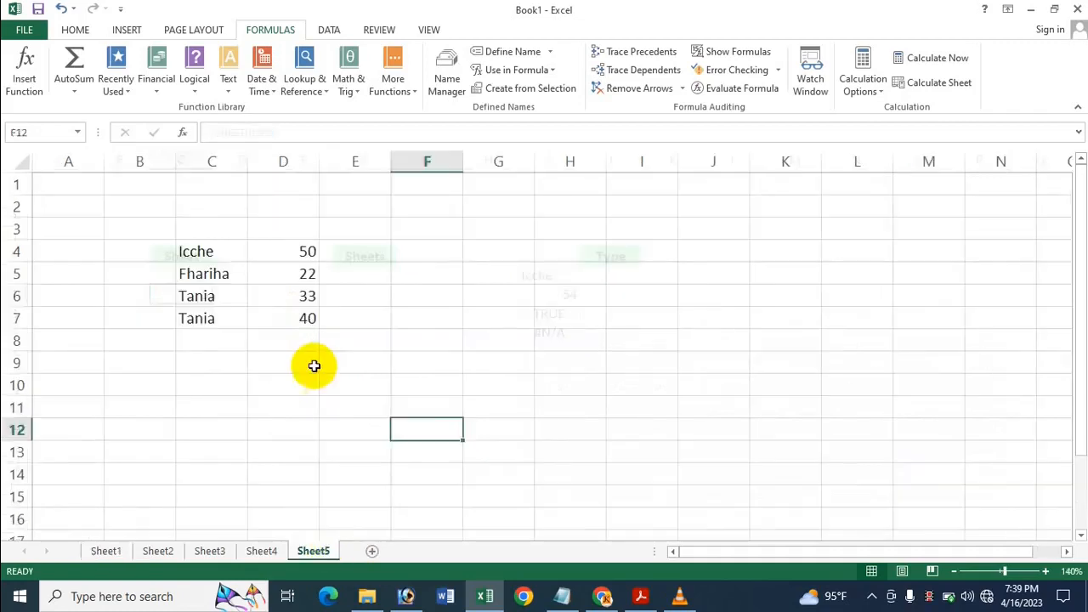
pyautogui.click(198, 252)
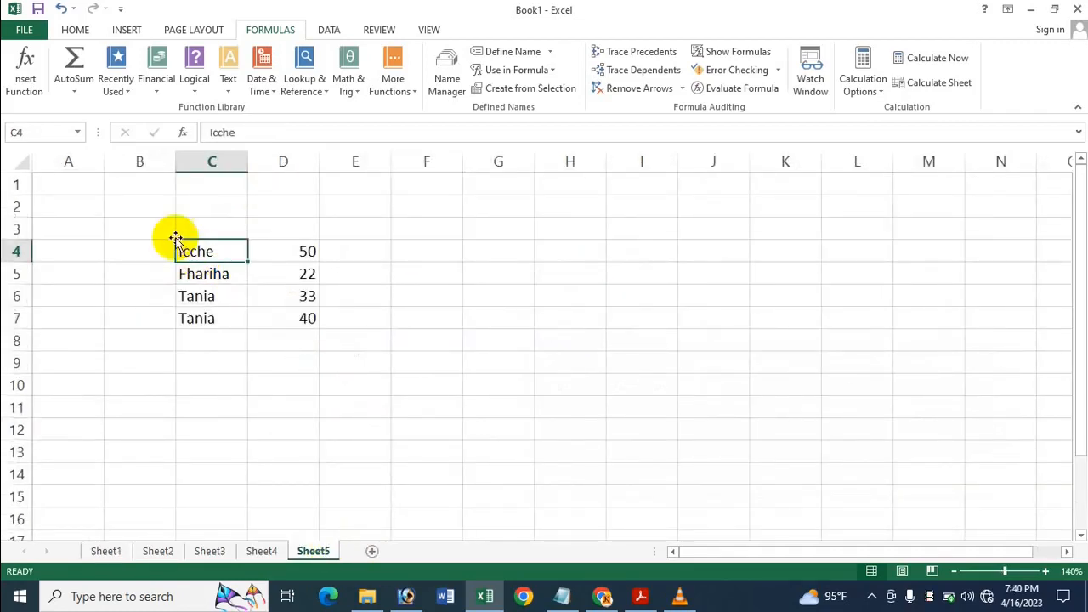
pyautogui.click(75, 31)
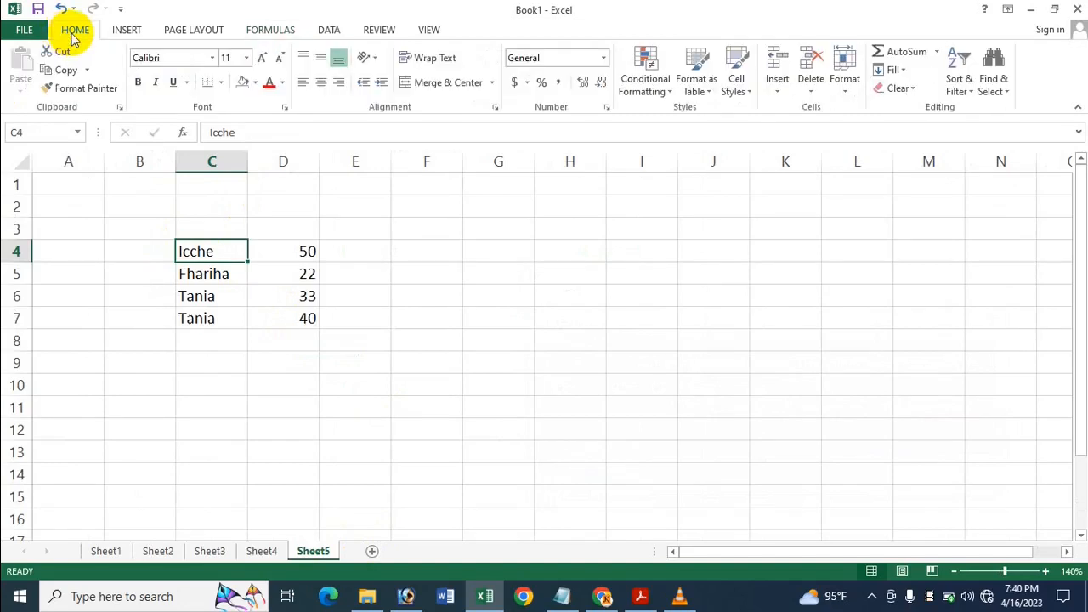
pyautogui.hotkey('ctrl', 't')
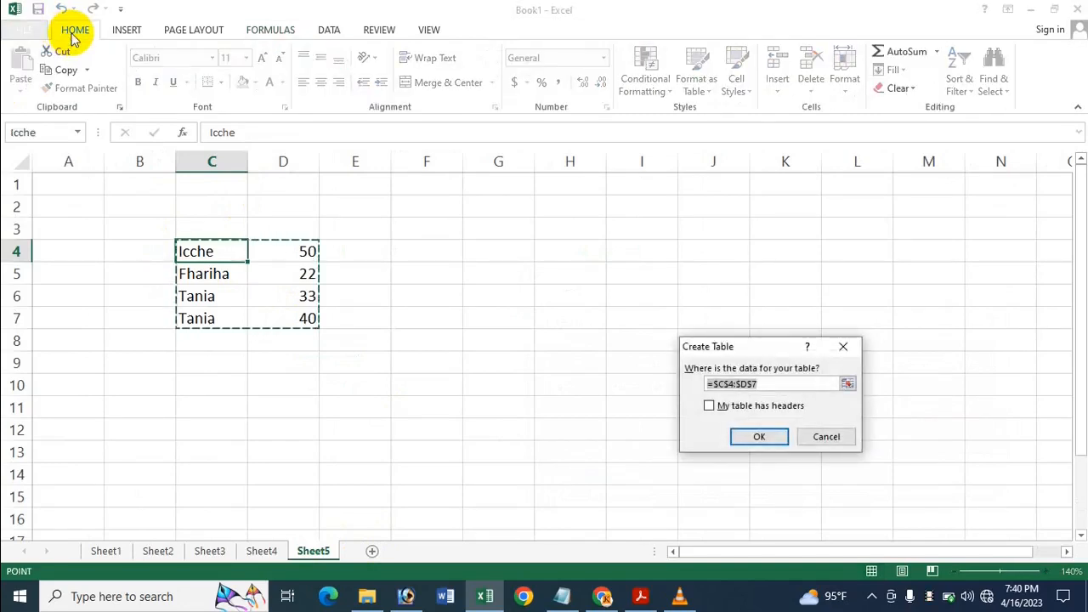
pyautogui.press('Return')
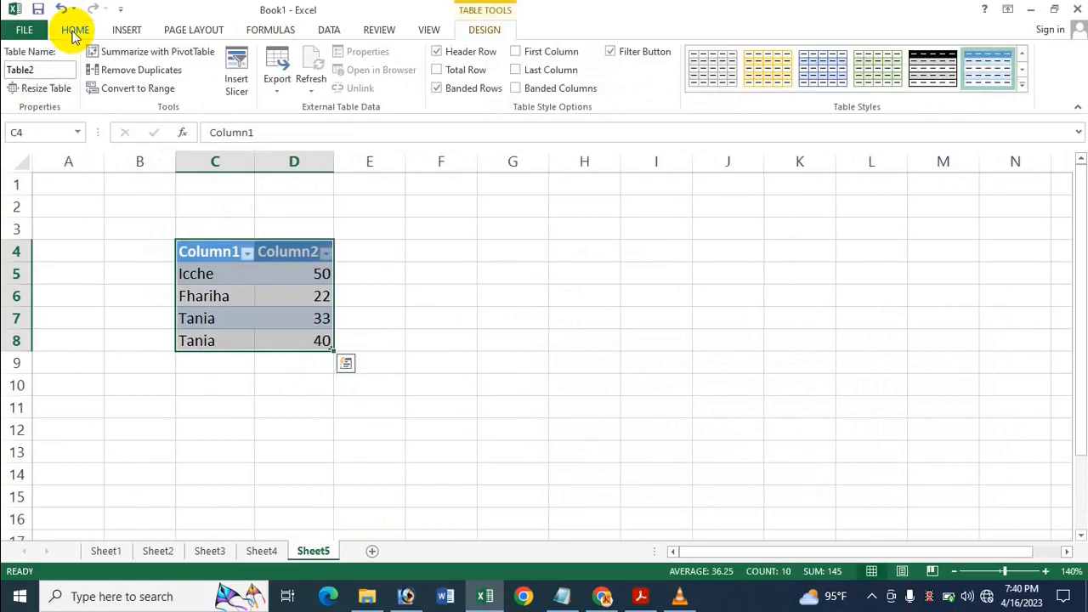
pyautogui.click(460, 295)
# Rename the new table on Sheet5 as Sales
pyautogui.click(272, 277)
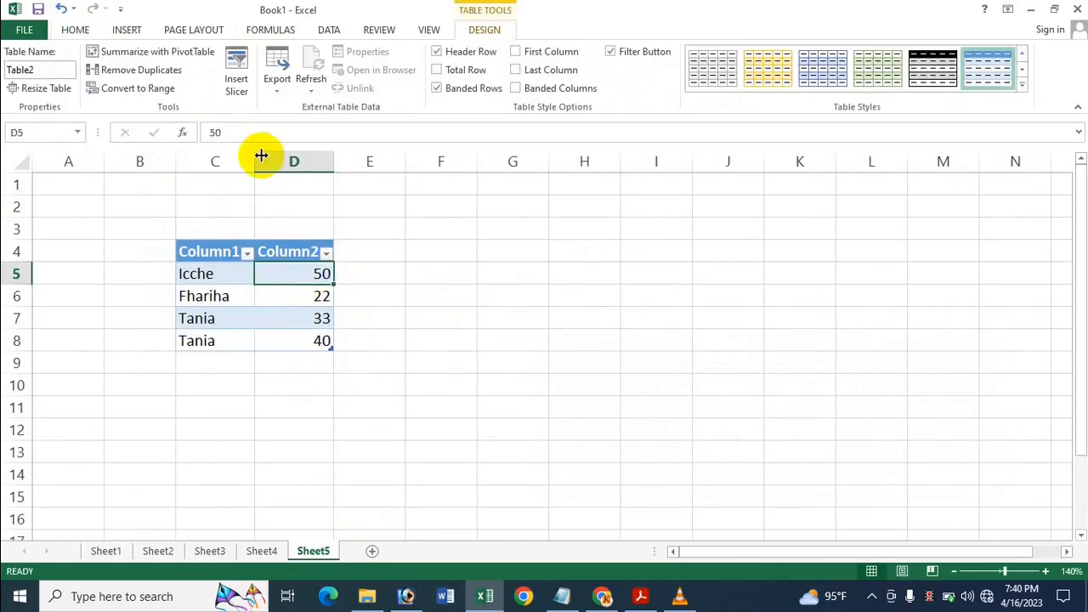
pyautogui.click(51, 71)
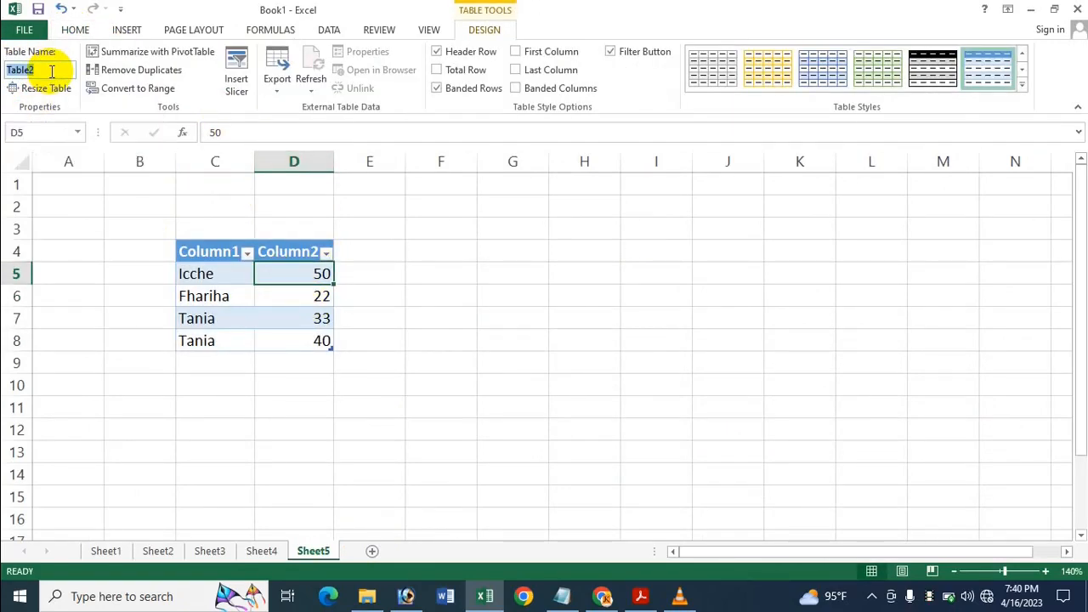
pyautogui.click(528, 313)
pyautogui.click(680, 281)
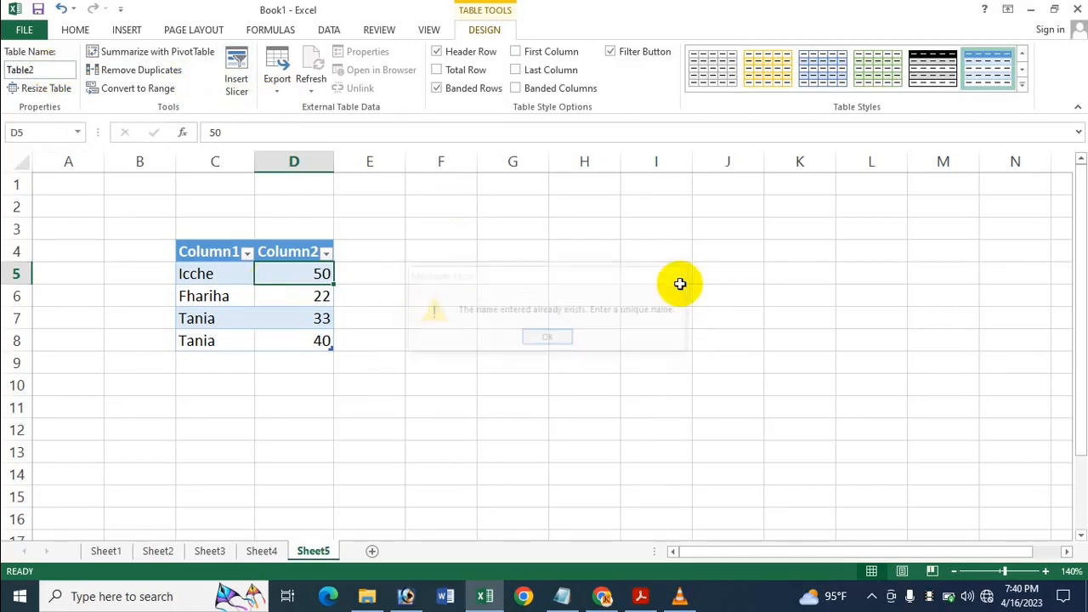
pyautogui.click(56, 72)
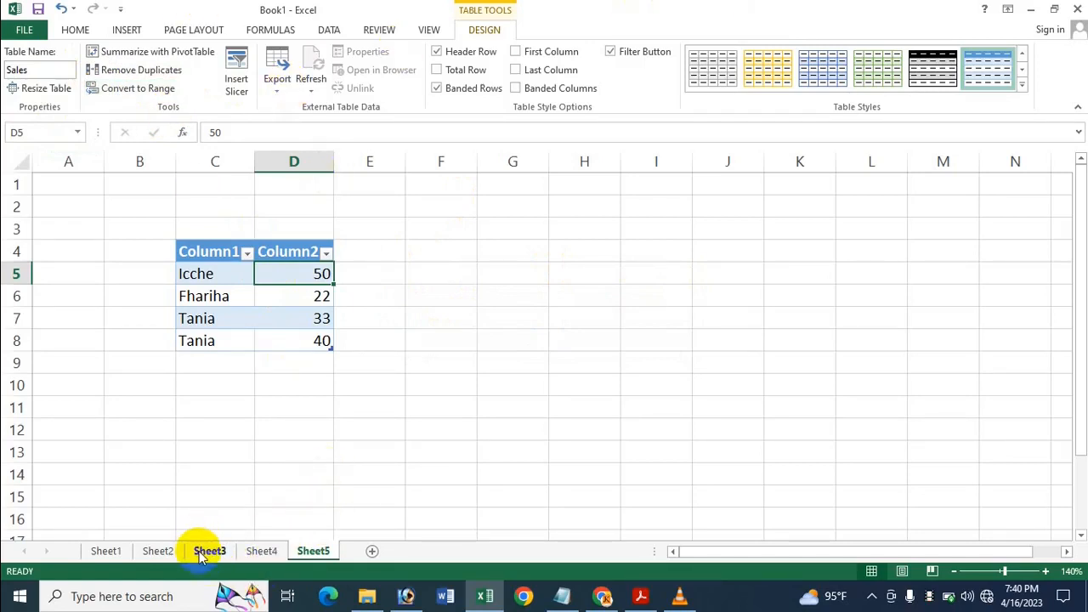
# Insert the SHEET function from the Information category in C7 of Sheet1 with the table name Sales as its Value
pyautogui.click(105, 553)
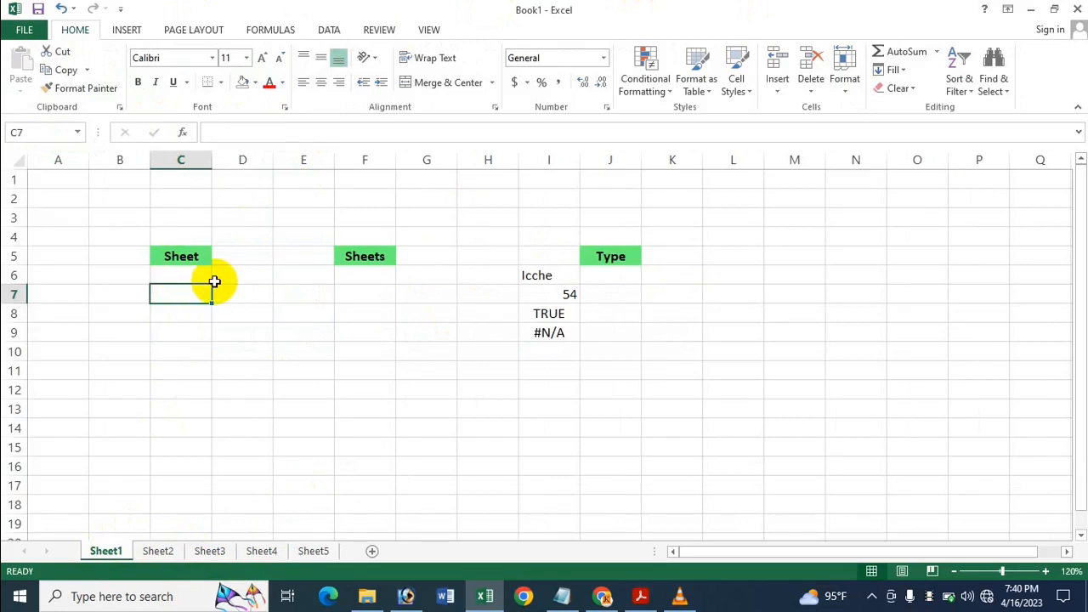
pyautogui.click(263, 33)
pyautogui.click(392, 72)
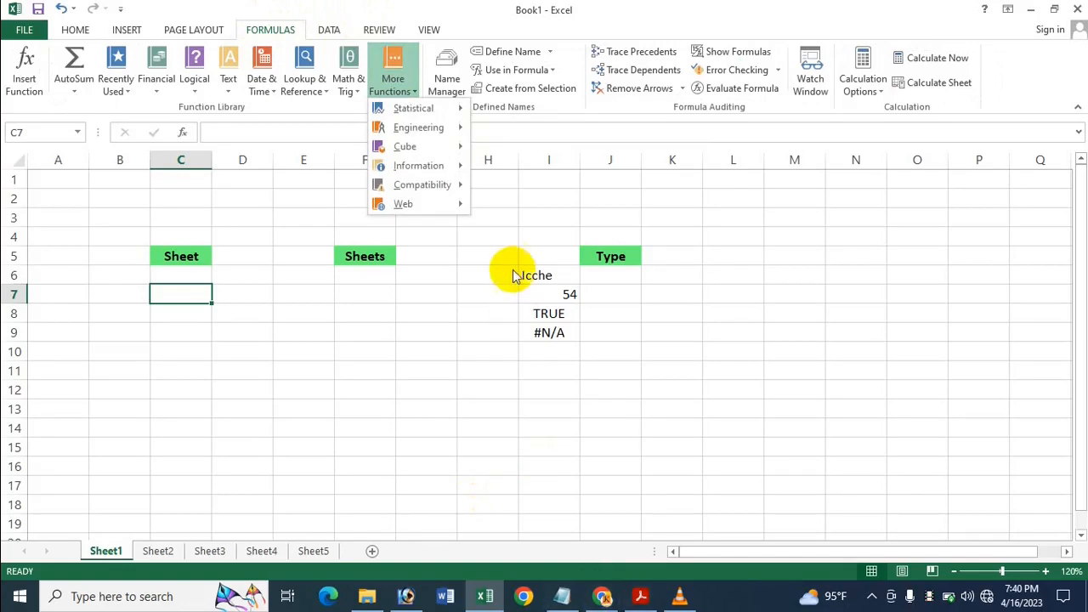
pyautogui.moveTo(448, 166)
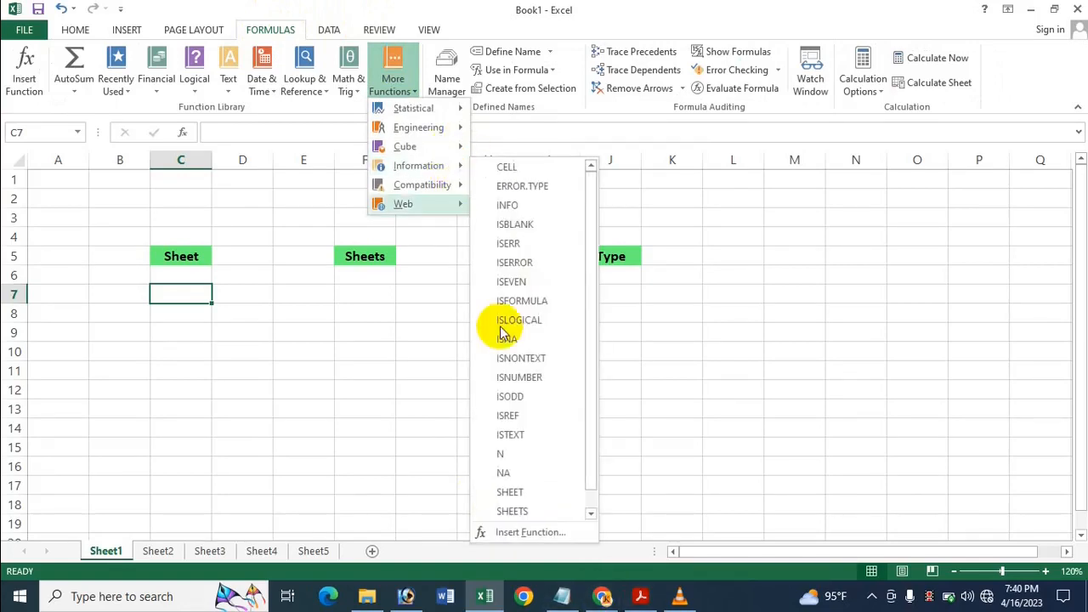
pyautogui.click(538, 494)
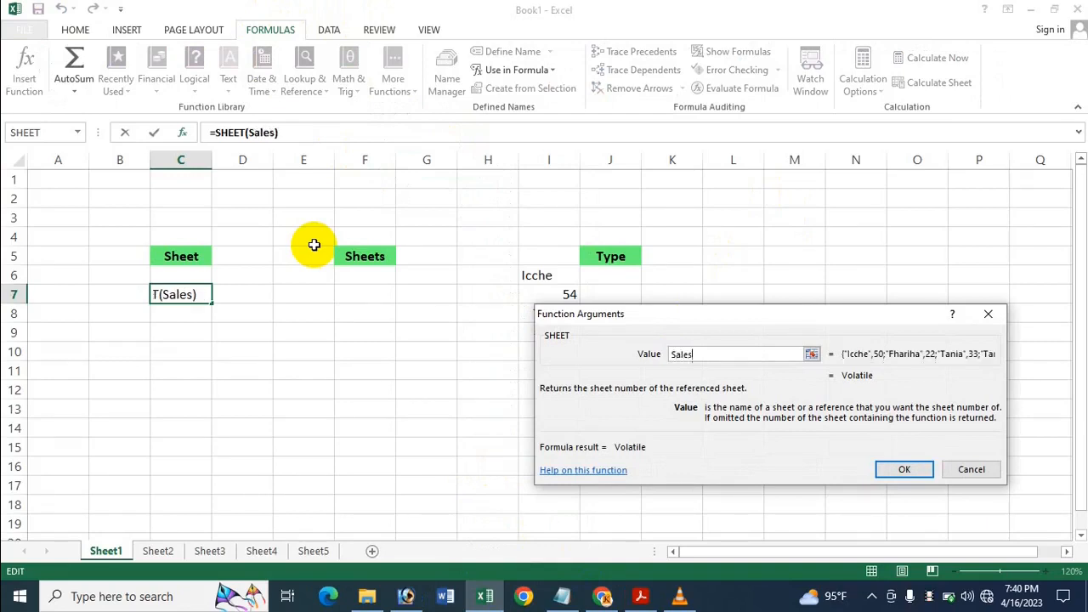
pyautogui.write('Sales')
pyautogui.press('Return')
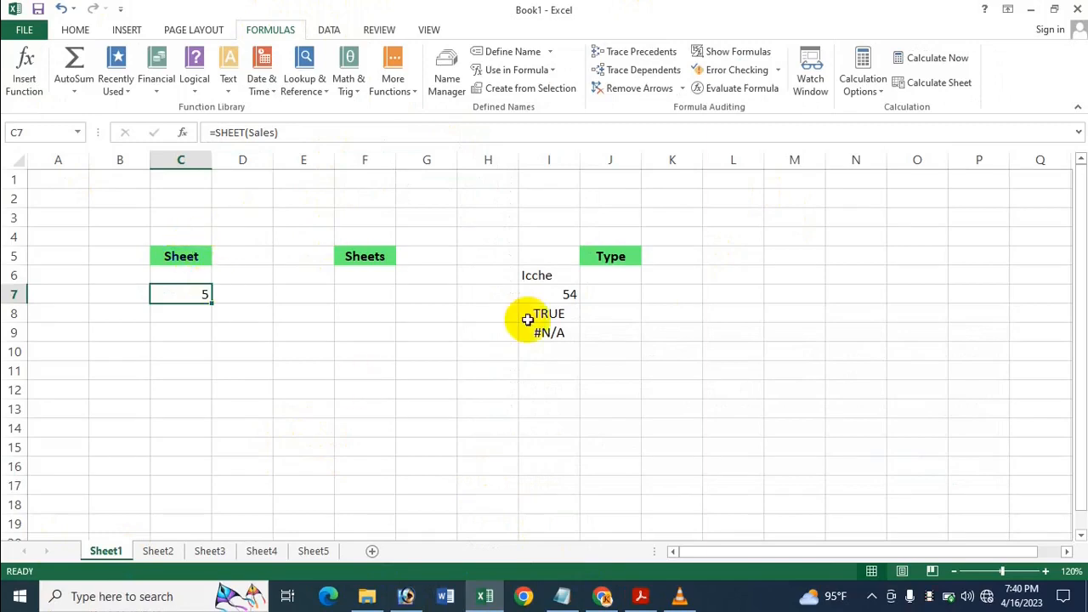
pyautogui.click(377, 316)
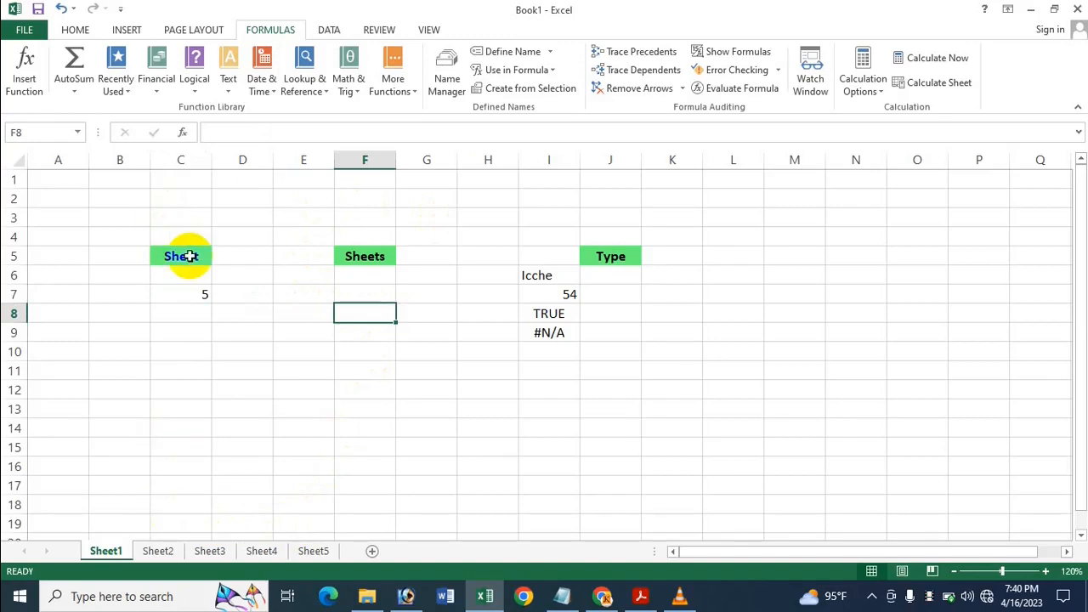
# Enter a SHEETS formula without a reference in F8 to count the workbook's sheets
pyautogui.write('=S')
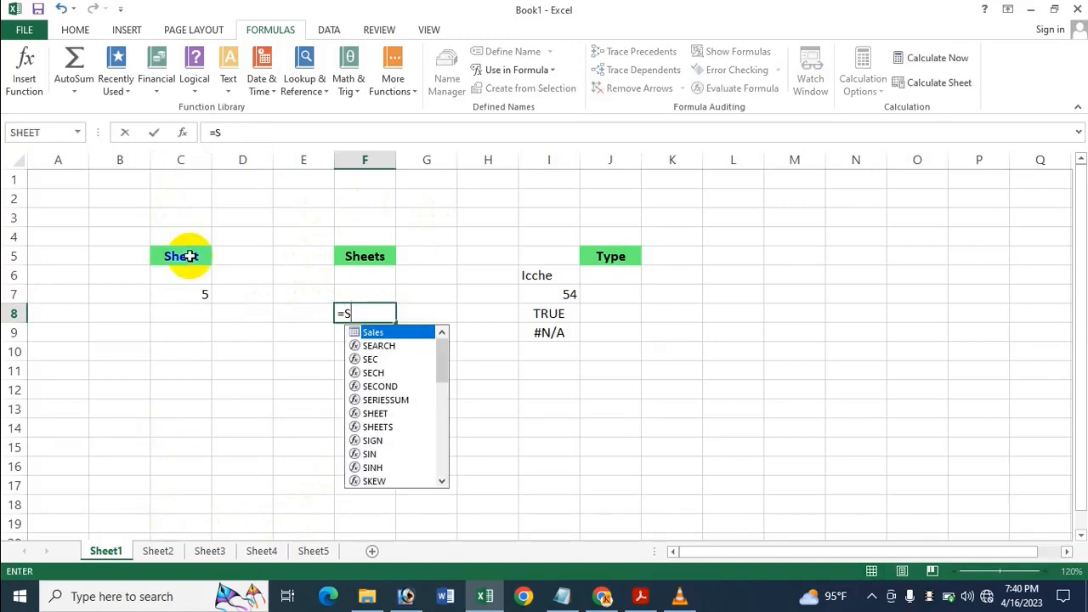
pyautogui.write('het')
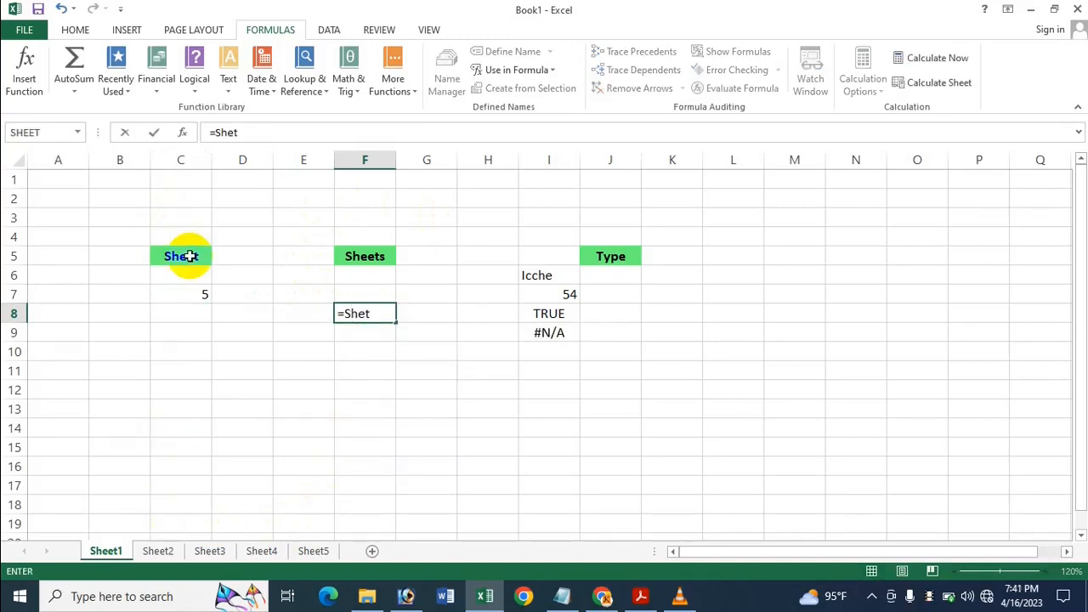
pyautogui.press('BackSpace')
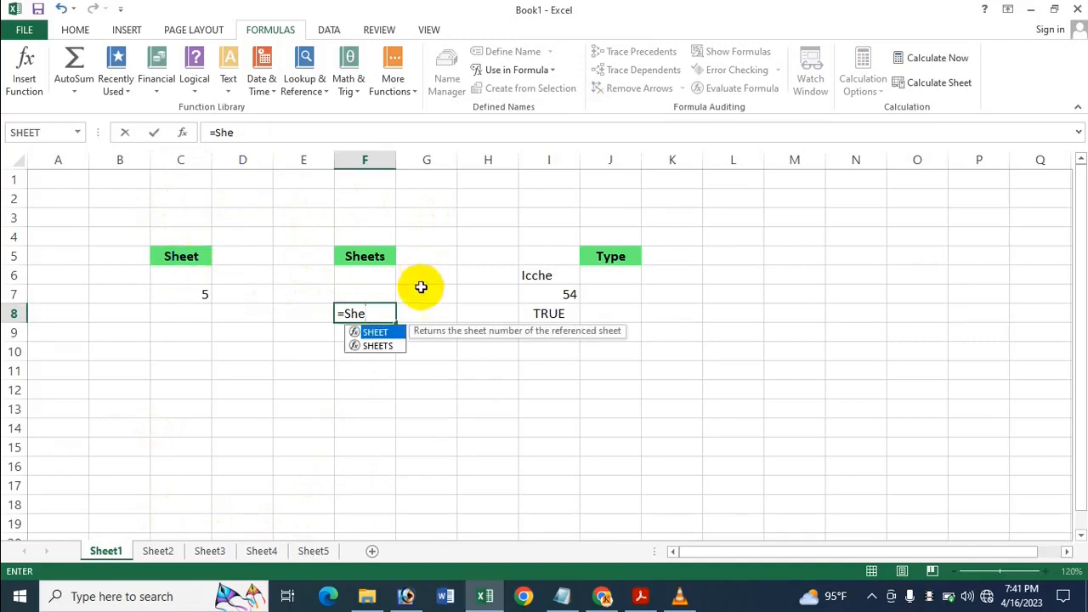
pyautogui.doubleClick(372, 346)
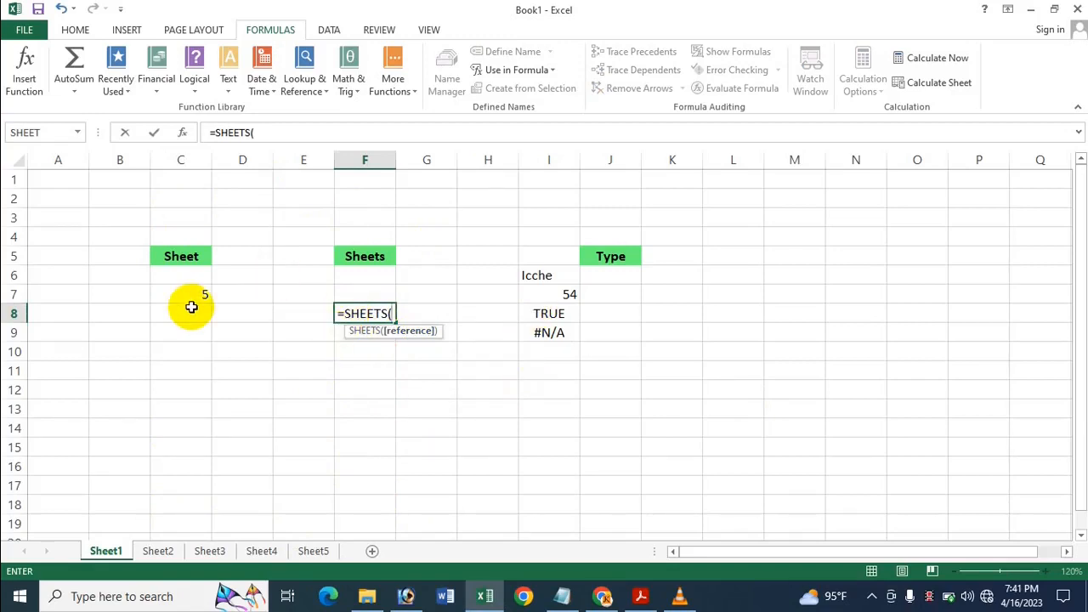
pyautogui.write(')')
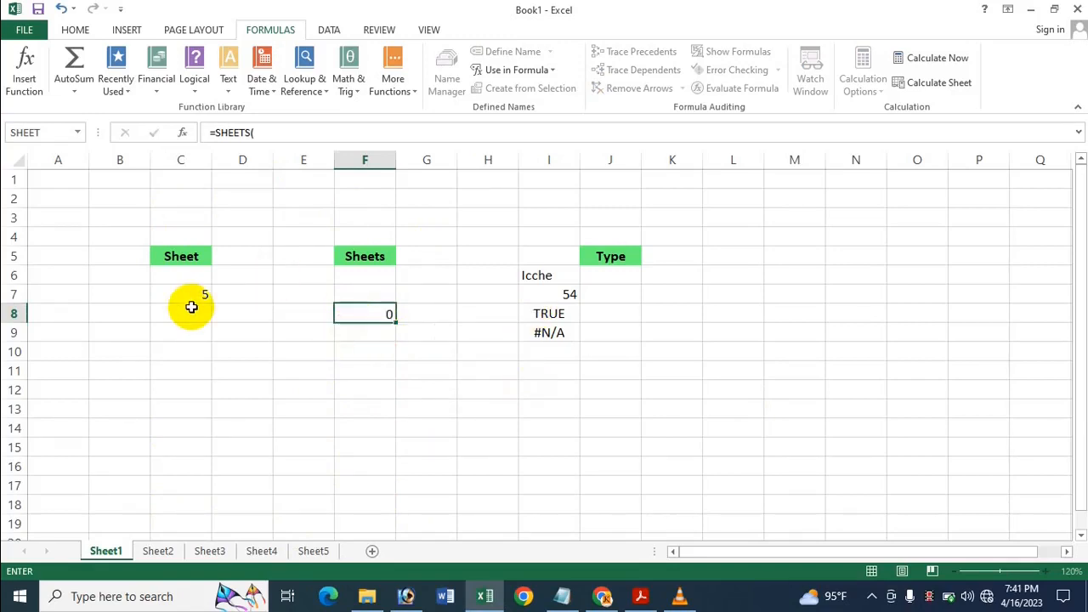
pyautogui.press('Return')
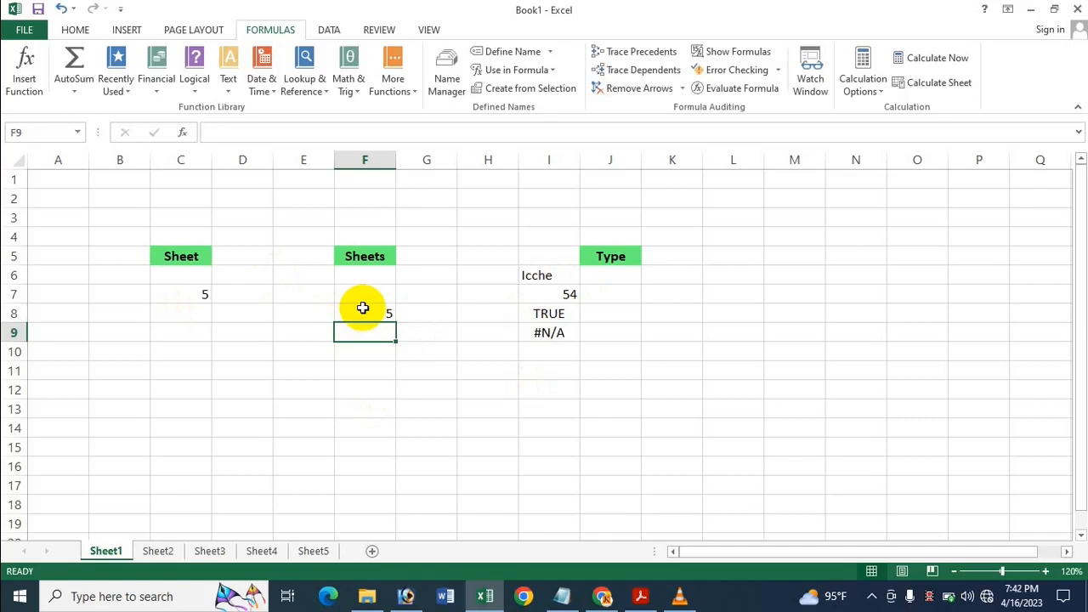
# Enter a SHEETS formula in F9 that references cell N7 across Sheet1 to Sheet4
pyautogui.write('=S')
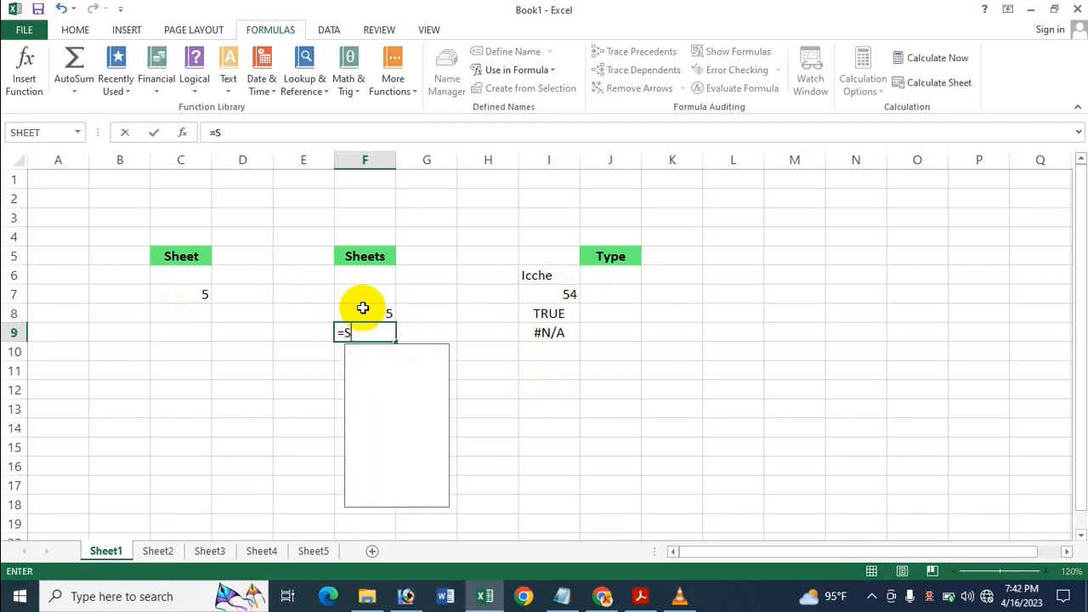
pyautogui.write('heet')
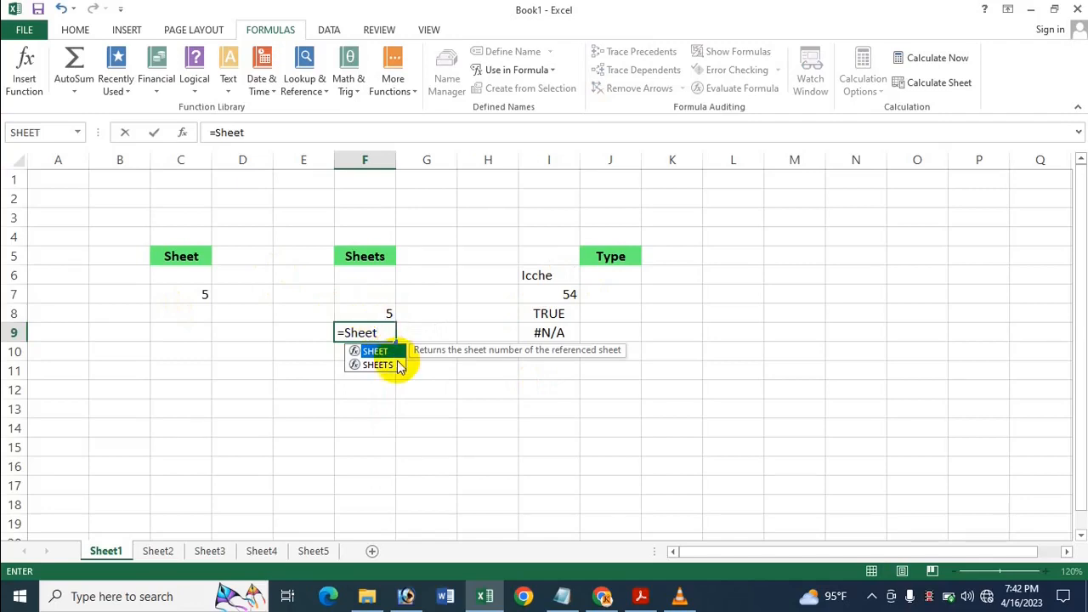
pyautogui.click(396, 364)
pyautogui.doubleClick(396, 362)
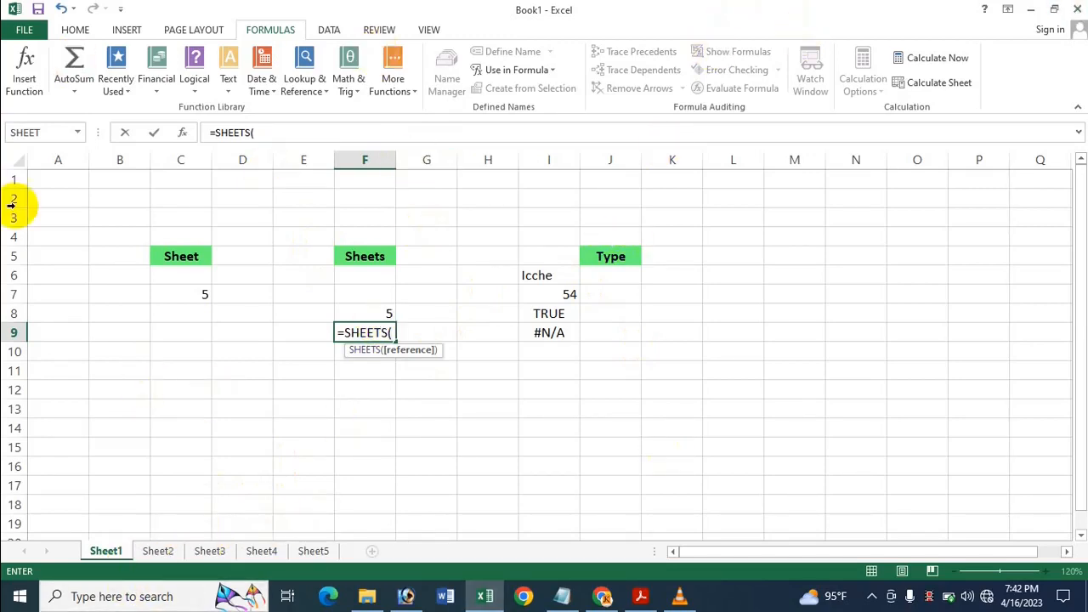
pyautogui.keyDown('shift'); pyautogui.click(166, 554); pyautogui.keyUp('shift')
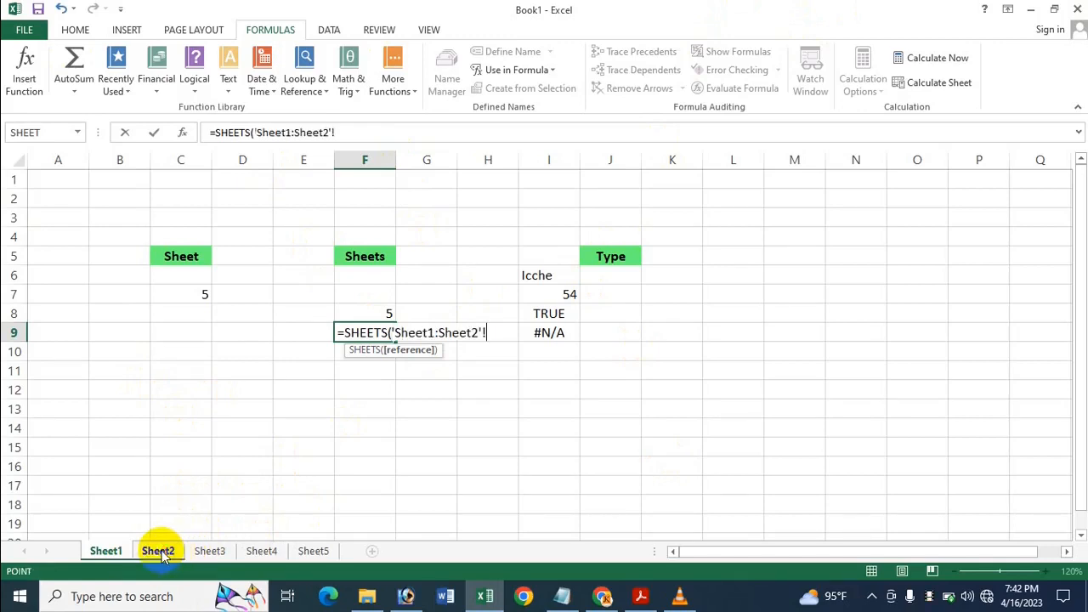
pyautogui.keyDown('shift'); pyautogui.click(208, 554); pyautogui.keyUp('shift')
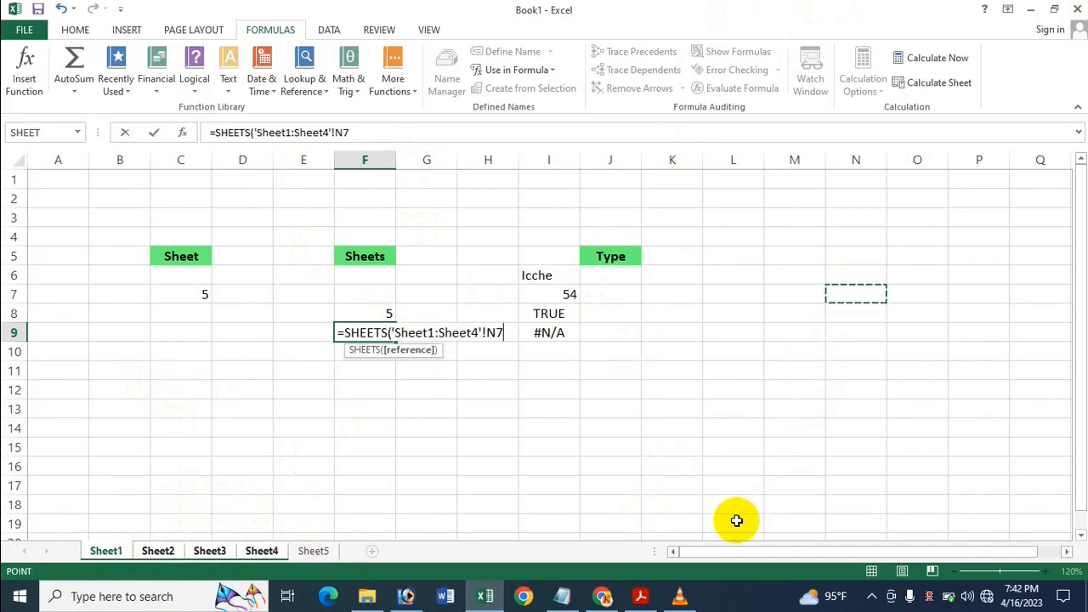
pyautogui.press('Return')
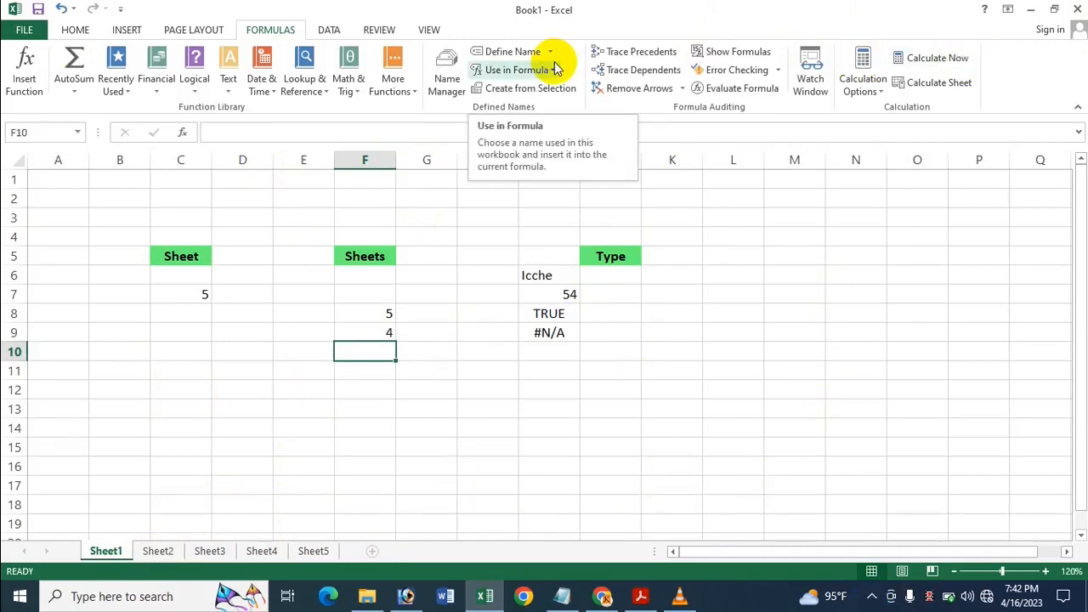
# Clear the SHEETS formulas from the range F8:F11
pyautogui.click(373, 316)
pyautogui.moveTo(363, 330); pyautogui.dragTo(366, 379)
pyautogui.press('Delete')
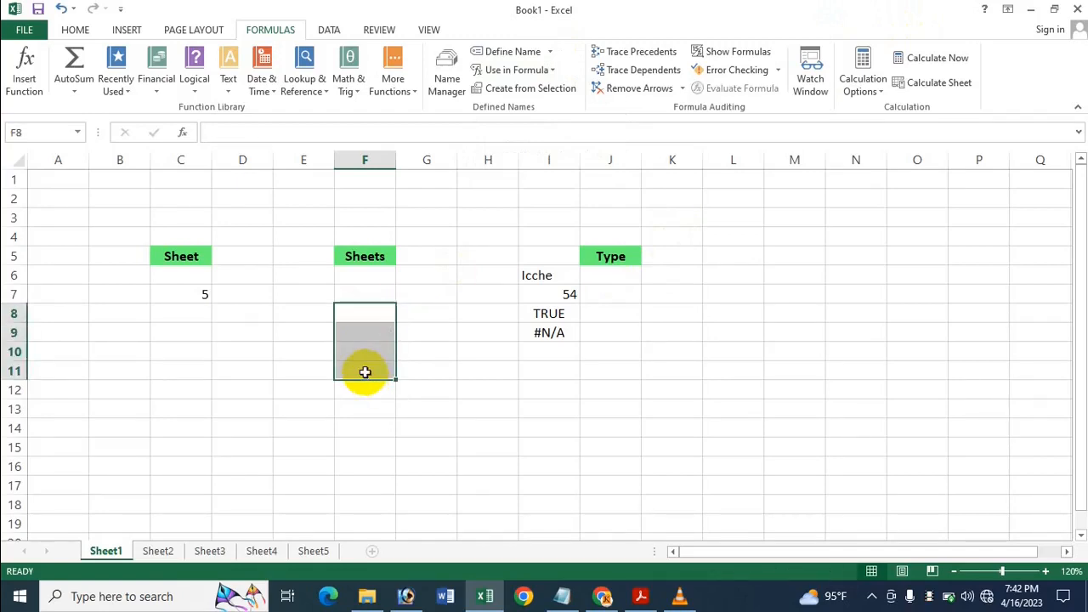
# Insert the SHEETS function from the Information category in F7 with its Reference left blank
pyautogui.click(365, 294)
pyautogui.click(403, 78)
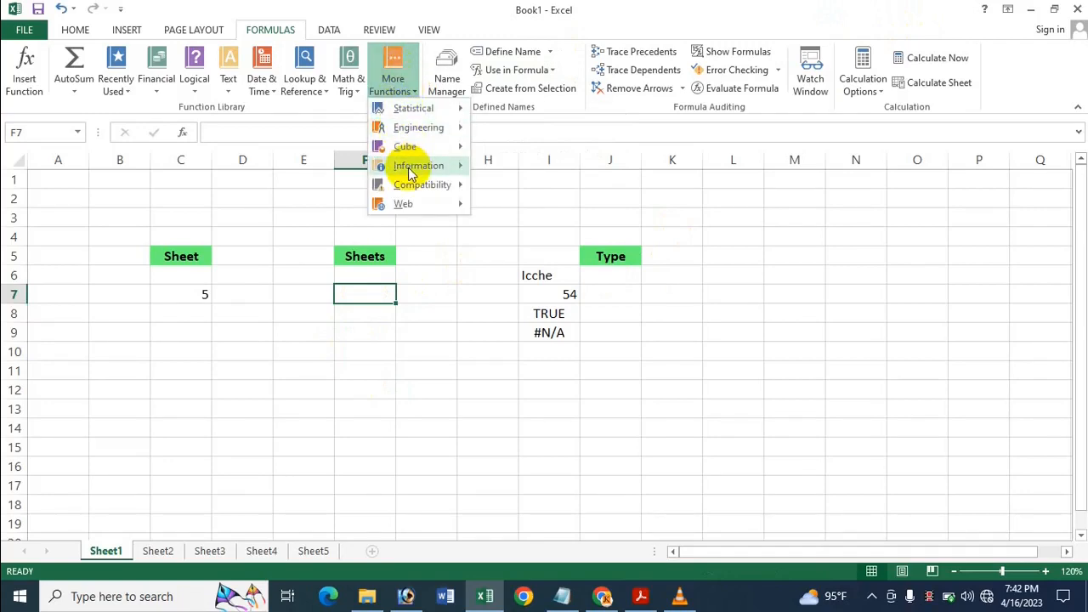
pyautogui.moveTo(407, 167)
pyautogui.click(511, 511)
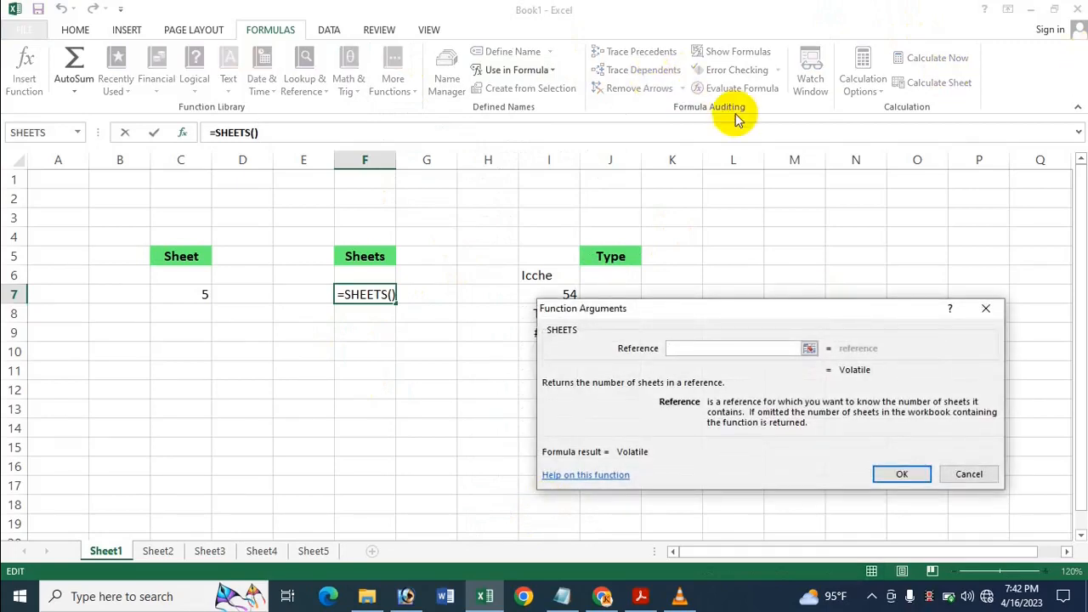
pyautogui.click(901, 473)
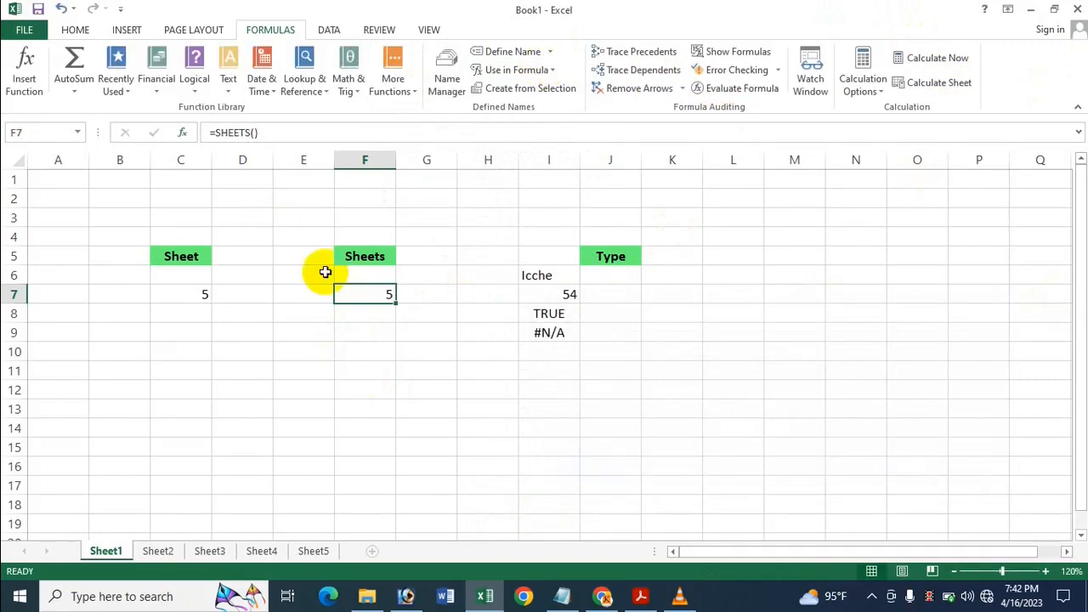
# Insert the SHEETS function from the Information category in F9, with cell F15 across Sheet1 to Sheet4 as its Reference
pyautogui.click(382, 336)
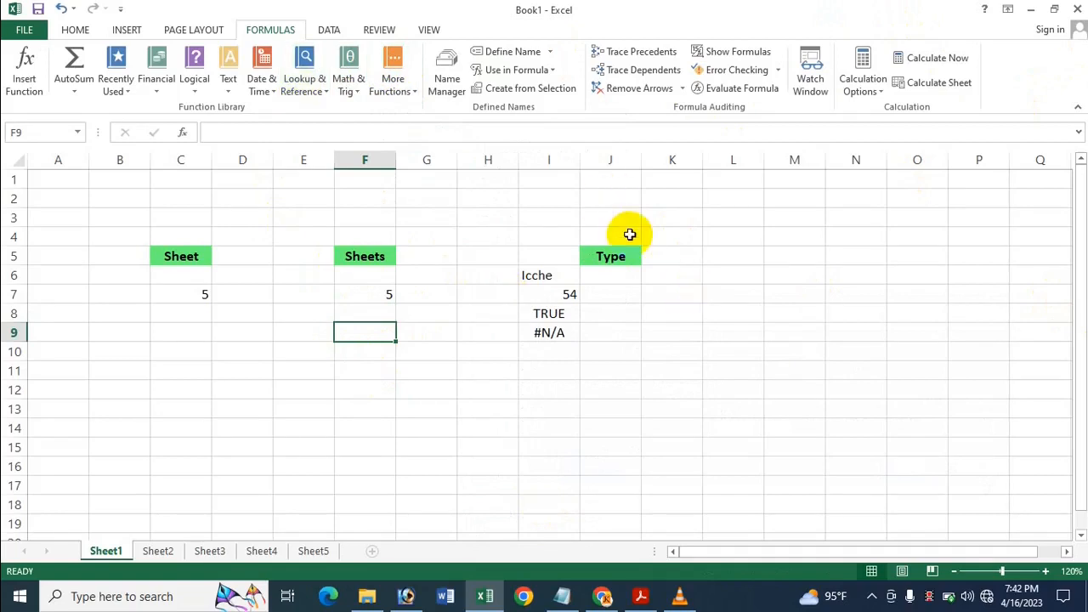
pyautogui.click(408, 89)
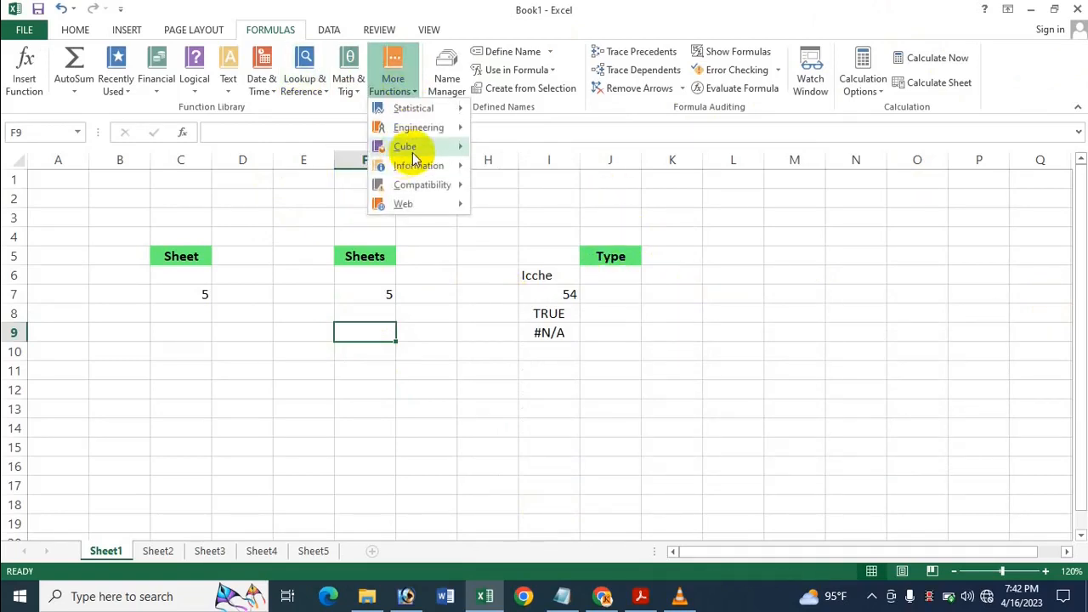
pyautogui.moveTo(416, 165)
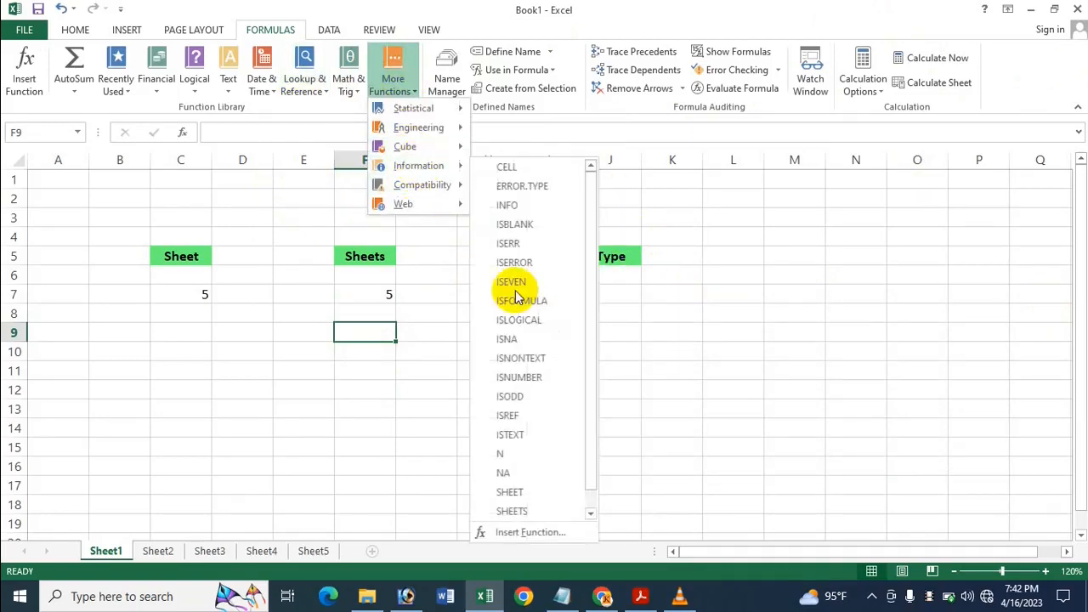
pyautogui.click(532, 511)
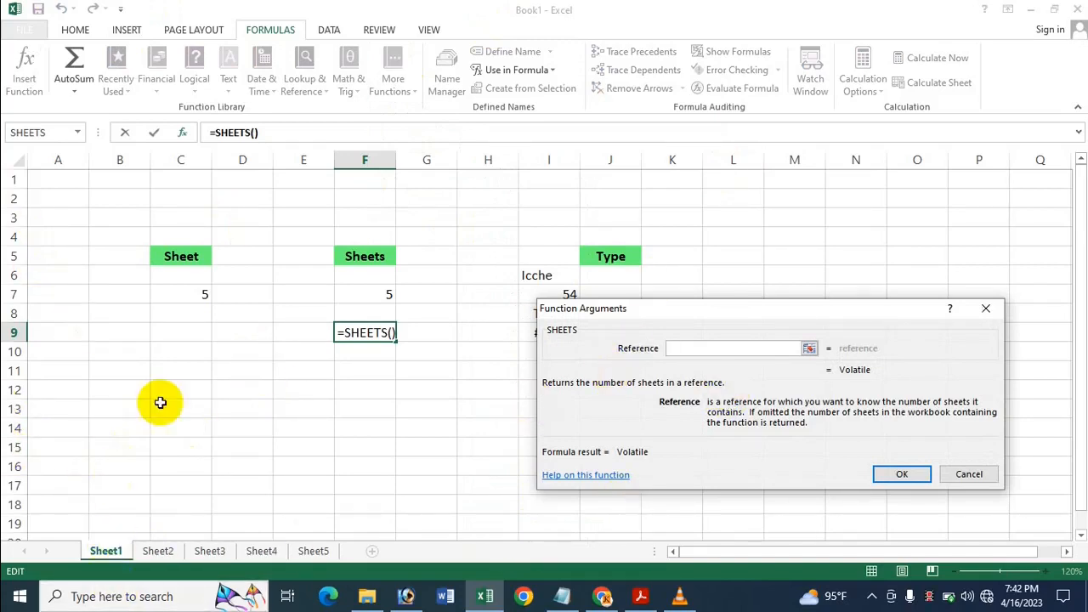
pyautogui.keyDown('shift'); pyautogui.click(158, 551); pyautogui.keyUp('shift')
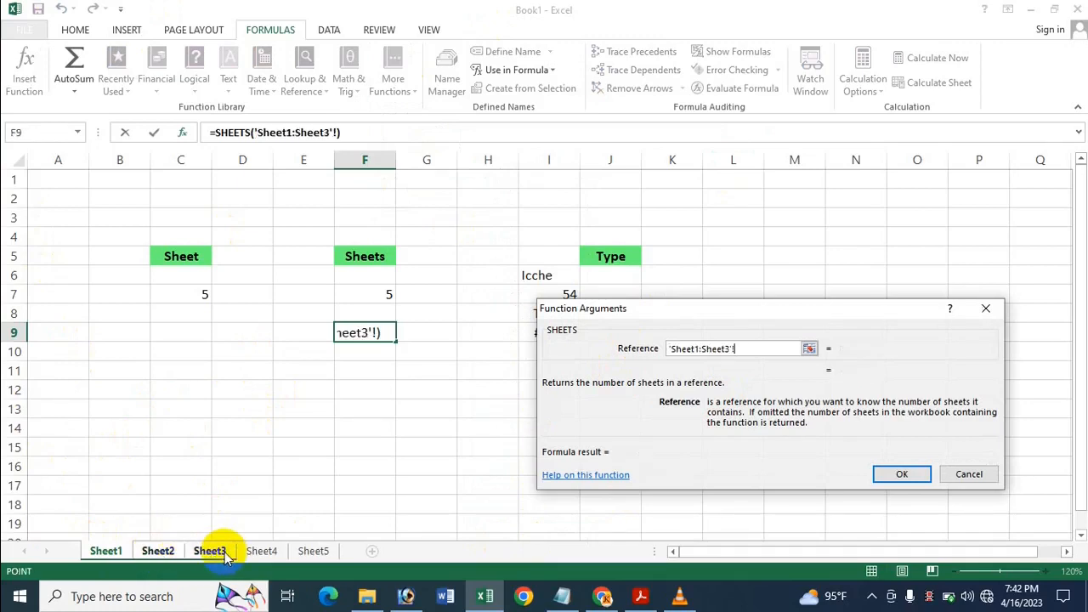
pyautogui.keyDown('shift'); pyautogui.click(279, 552); pyautogui.keyUp('shift')
pyautogui.click(357, 449)
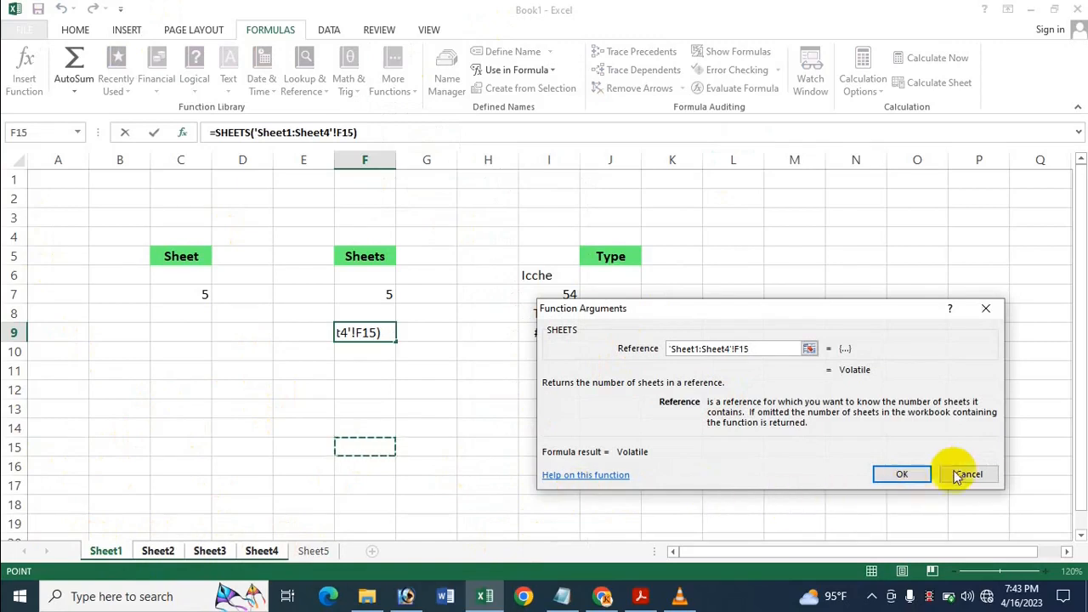
pyautogui.click(914, 471)
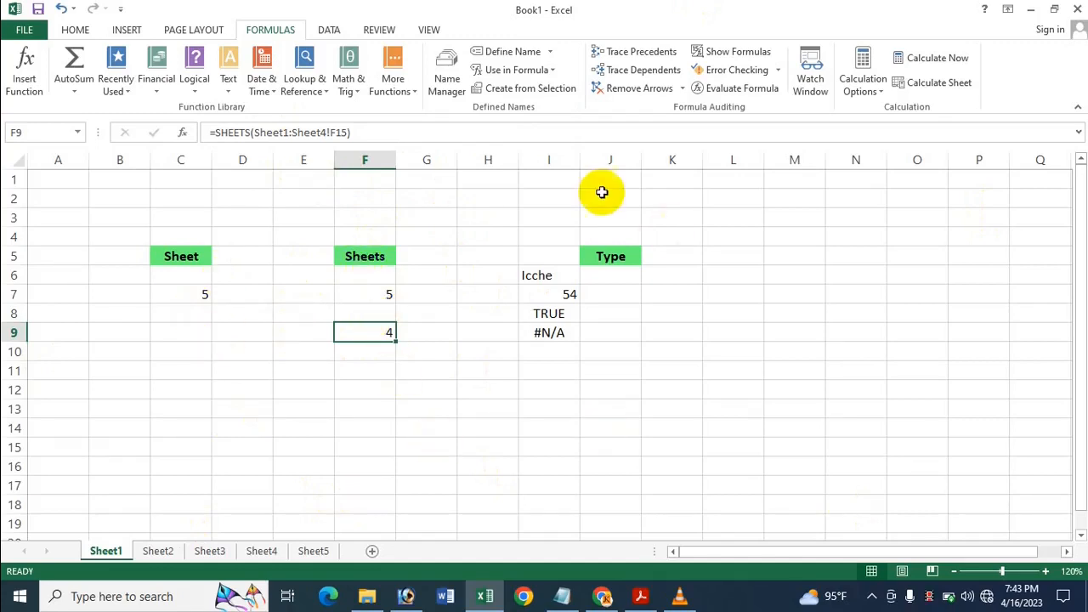
# Enter a TYPE formula in J6 that returns the data type of cell I6
pyautogui.click(622, 288)
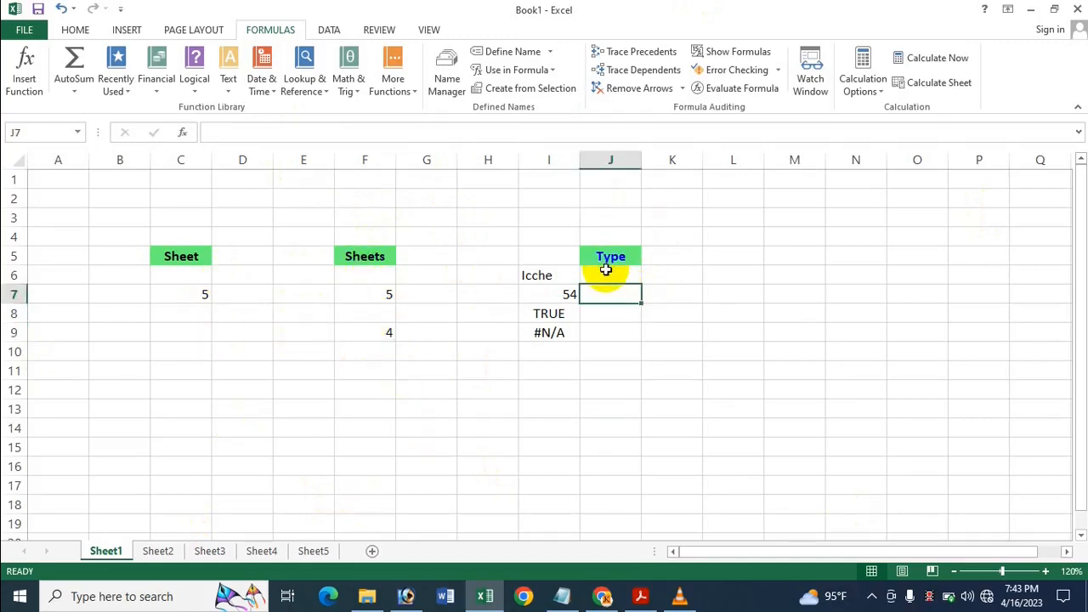
pyautogui.click(608, 271)
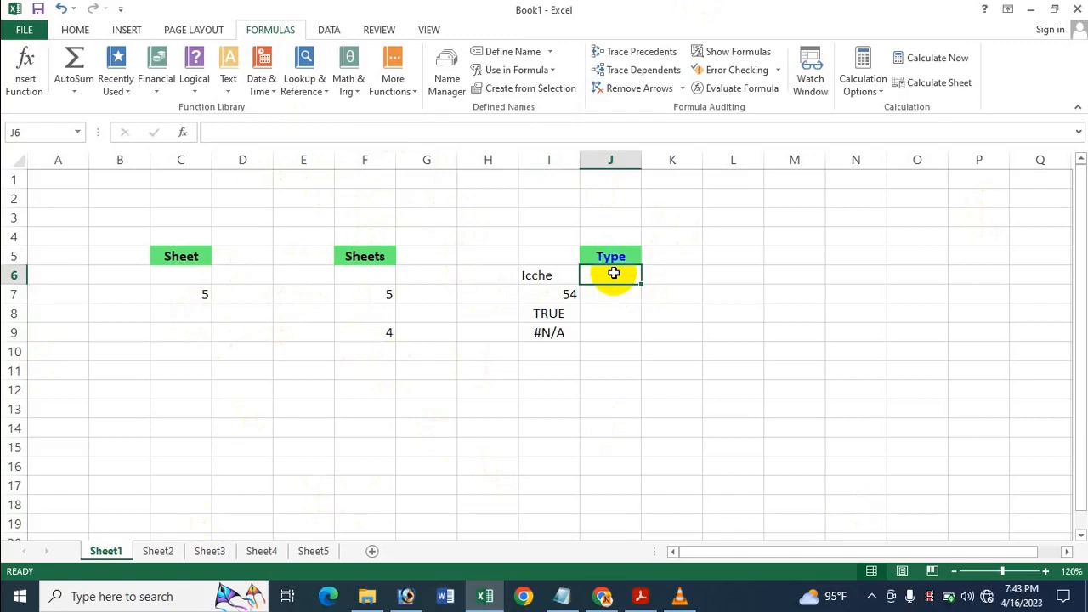
pyautogui.write('=')
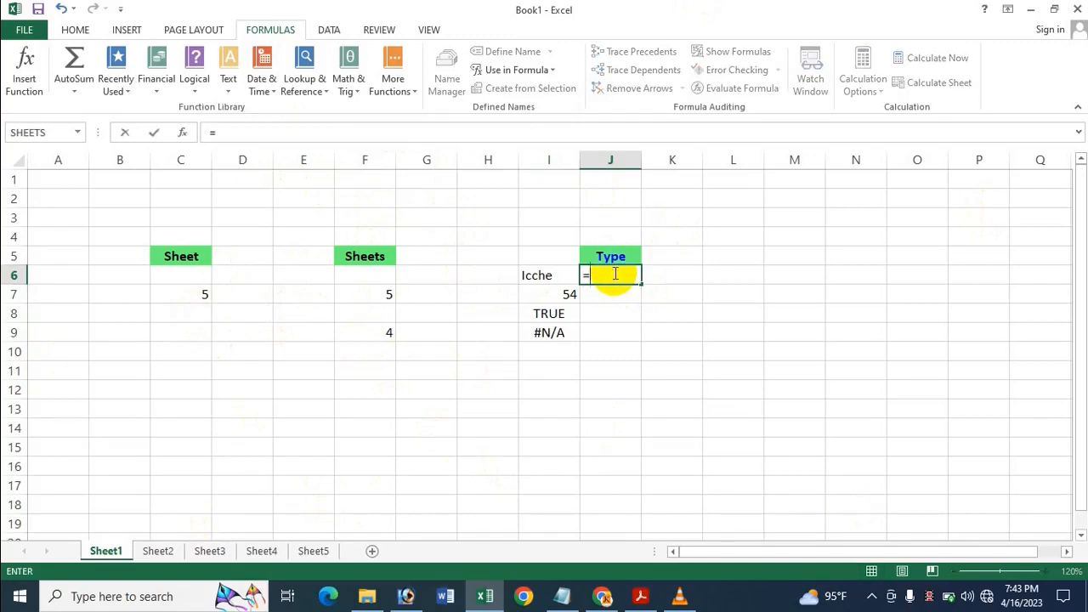
pyautogui.write('Ty')
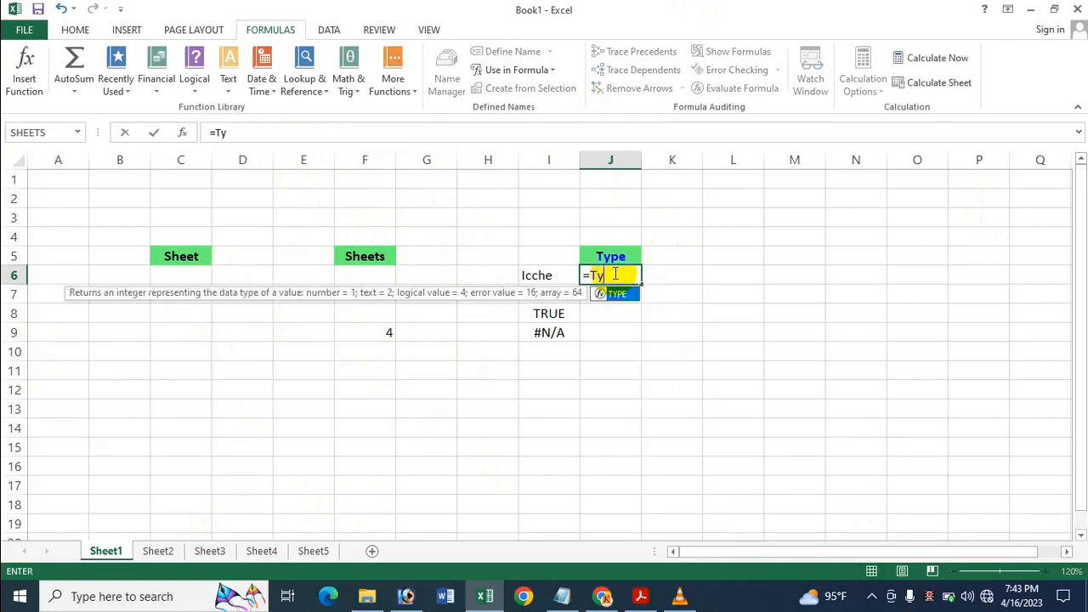
pyautogui.write('pe')
pyautogui.press('Tab')
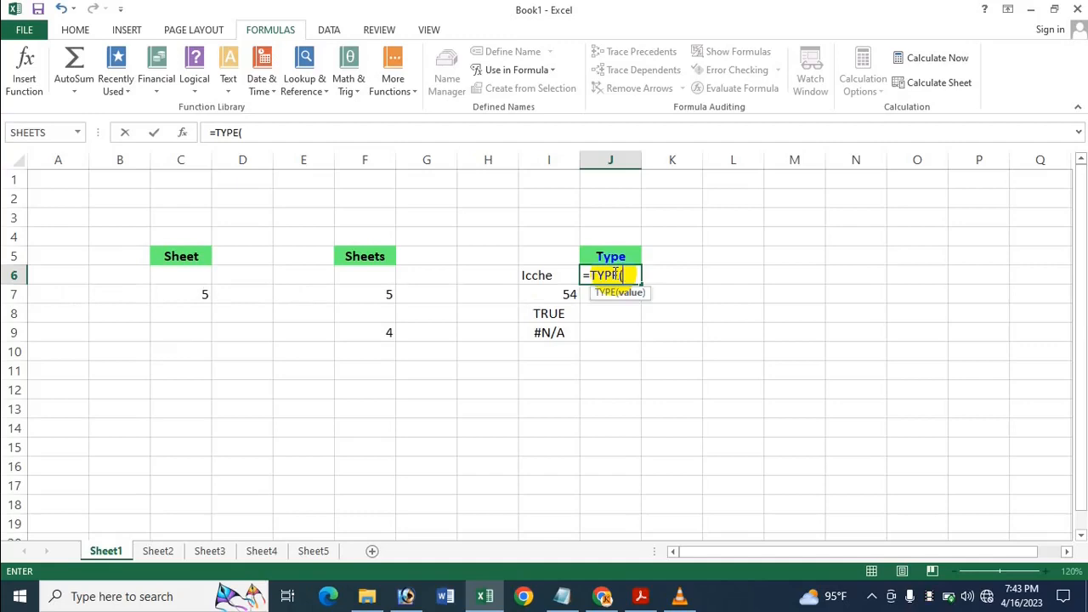
pyautogui.click(563, 275)
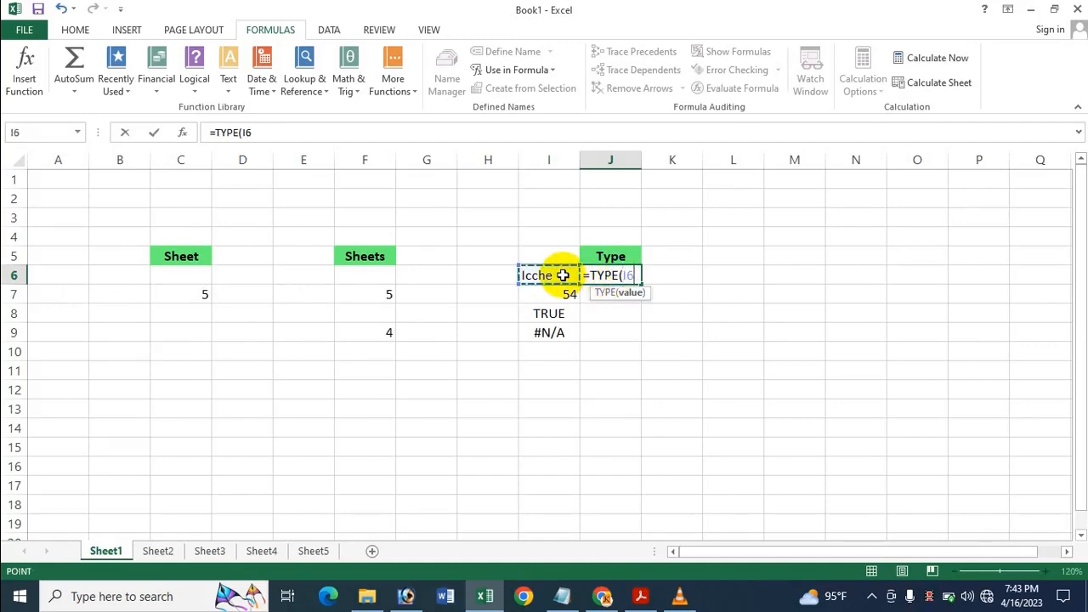
pyautogui.press('Return')
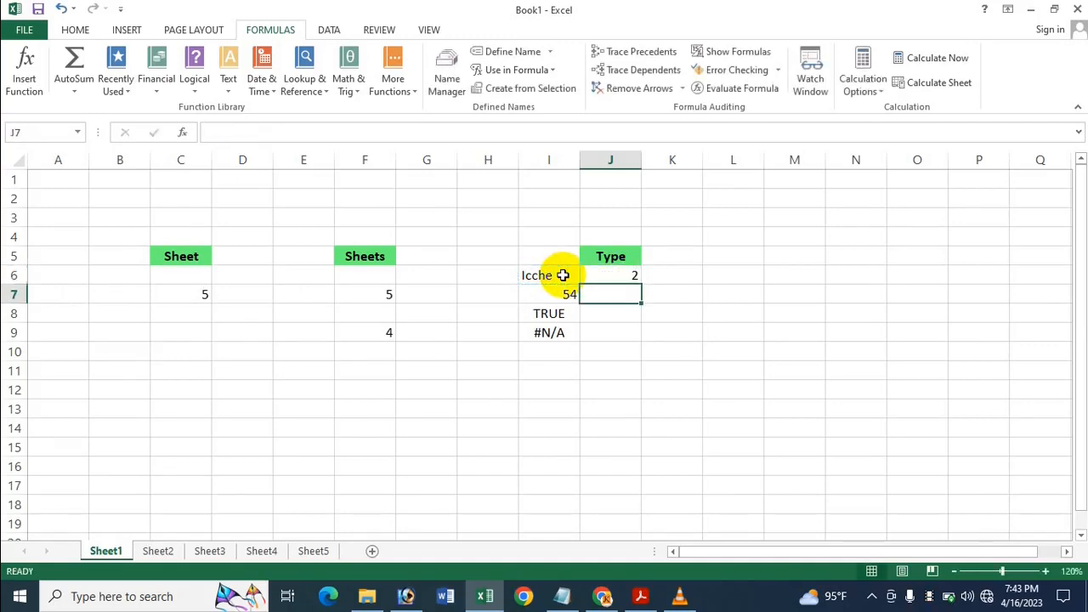
# Fill the TYPE formula from J6 down through J9 and clear the surplus cells J10:J15
pyautogui.click(642, 277)
pyautogui.moveTo(641, 283); pyautogui.dragTo(624, 382)
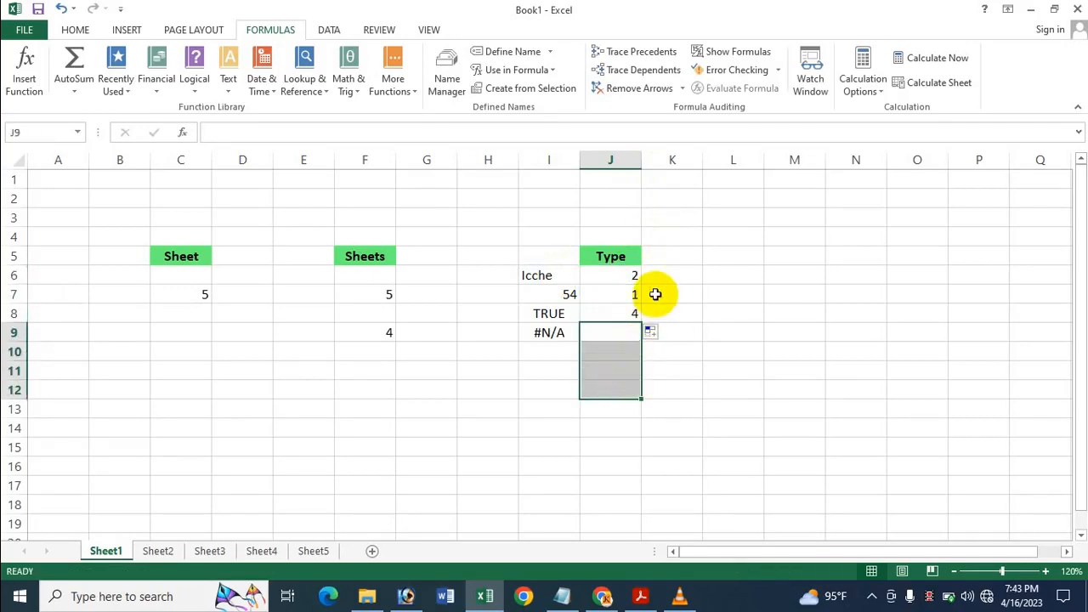
pyautogui.click(623, 274)
pyautogui.moveTo(639, 284); pyautogui.dragTo(588, 447)
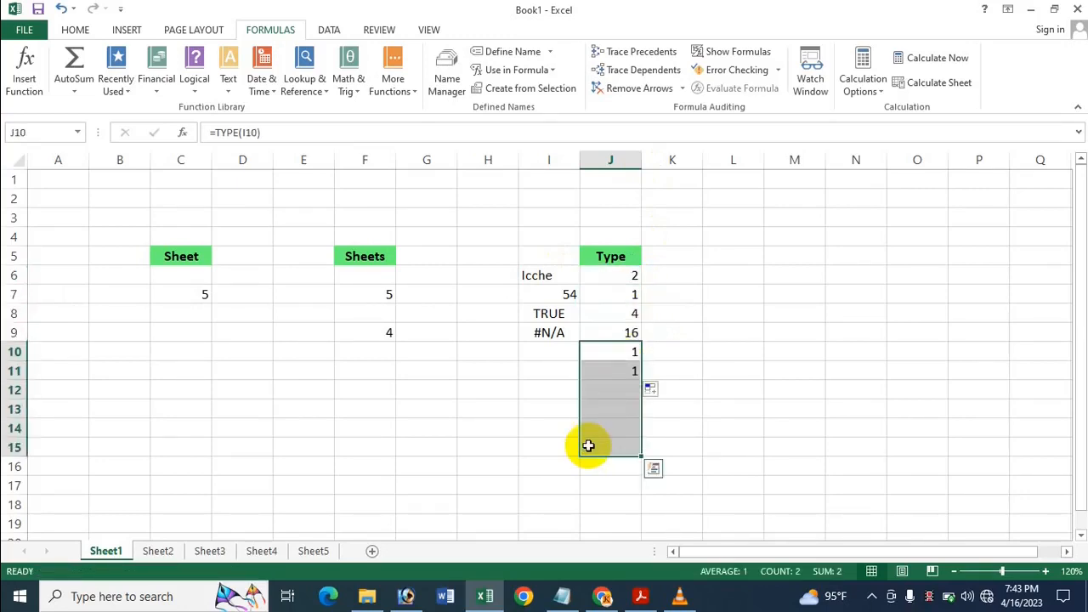
pyautogui.press('Delete')
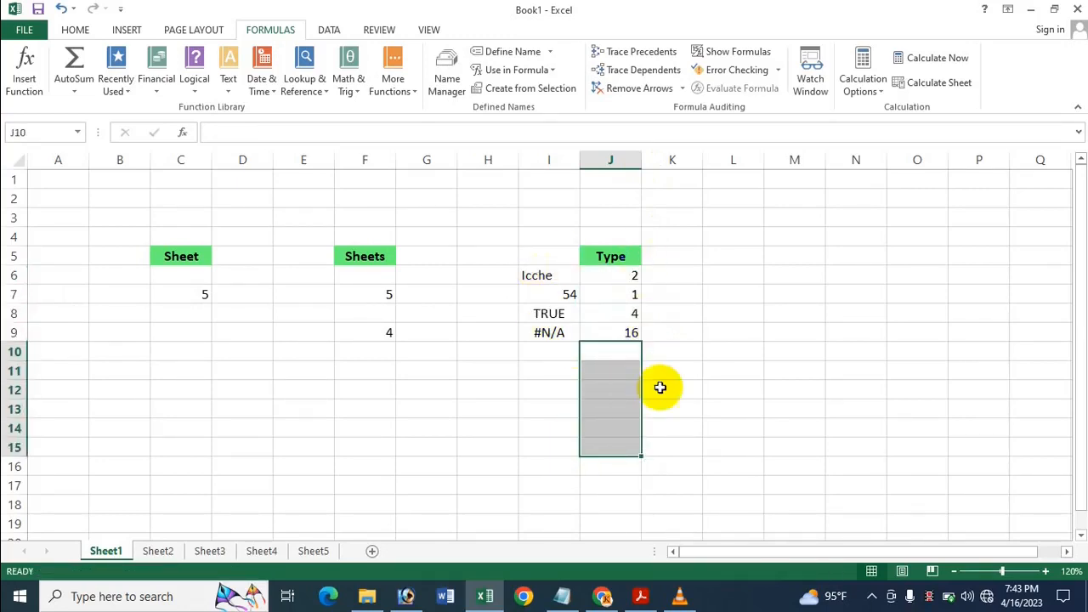
pyautogui.click(660, 387)
pyautogui.click(553, 274)
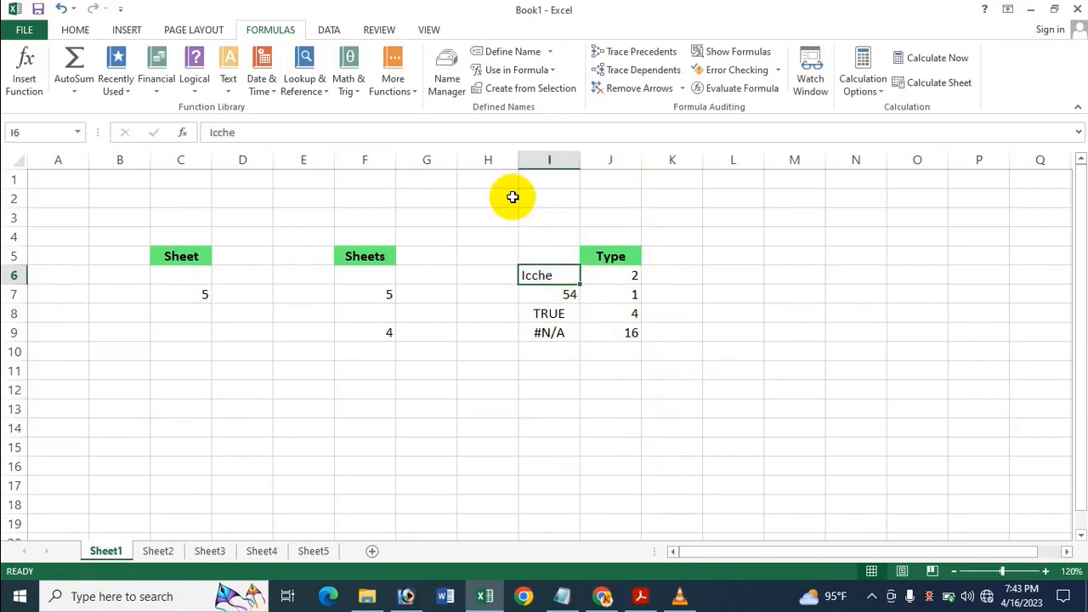
pyautogui.click(562, 299)
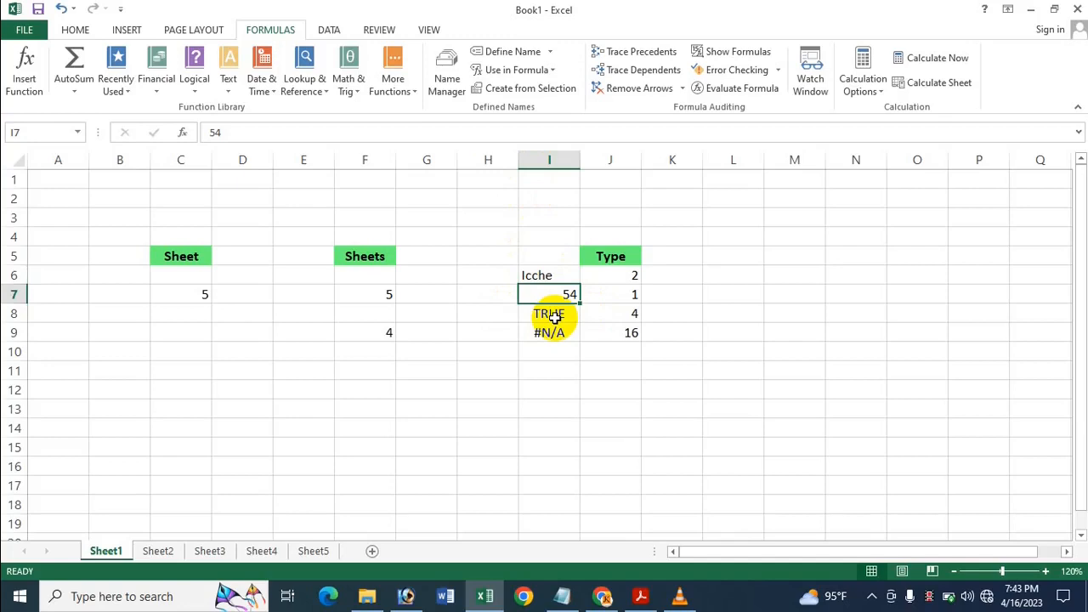
# Enter 65 in cell I7, then replace it with 6545
pyautogui.write('65')
pyautogui.press('Return')
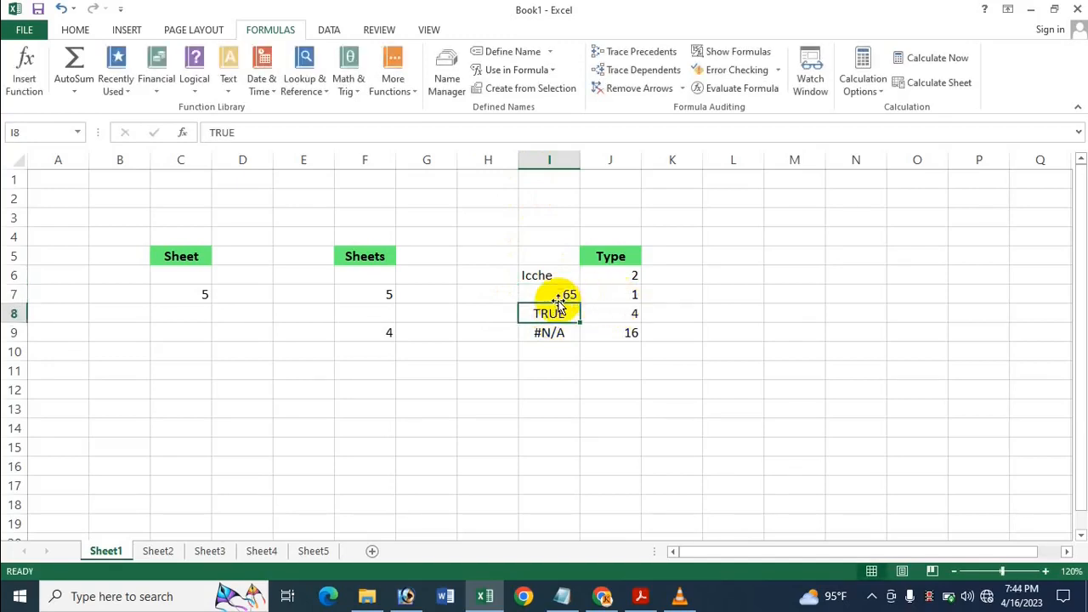
pyautogui.click(545, 295)
pyautogui.write('6545')
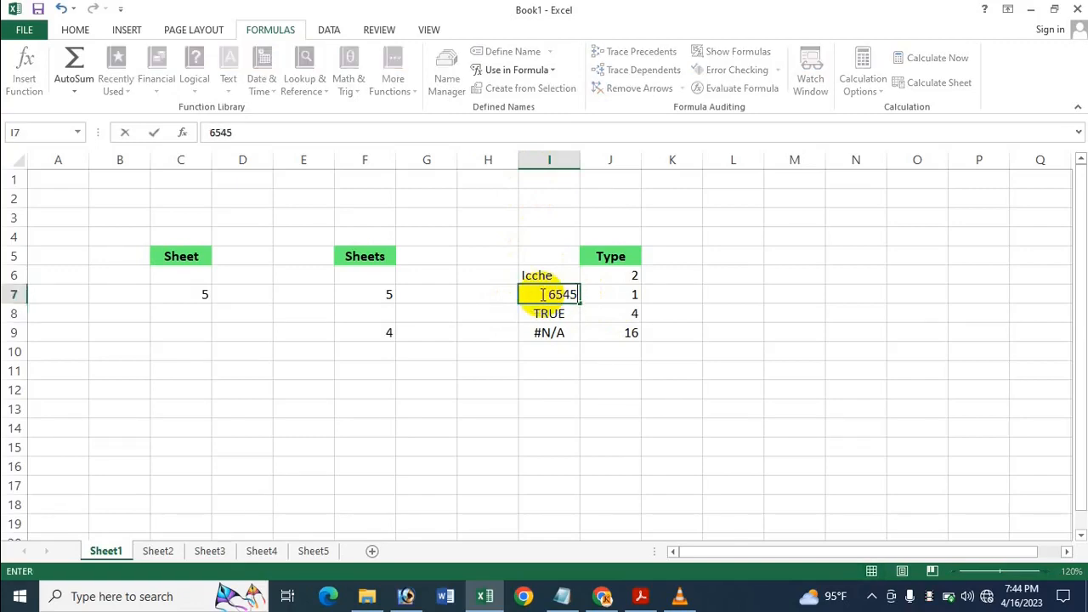
pyautogui.press('Return')
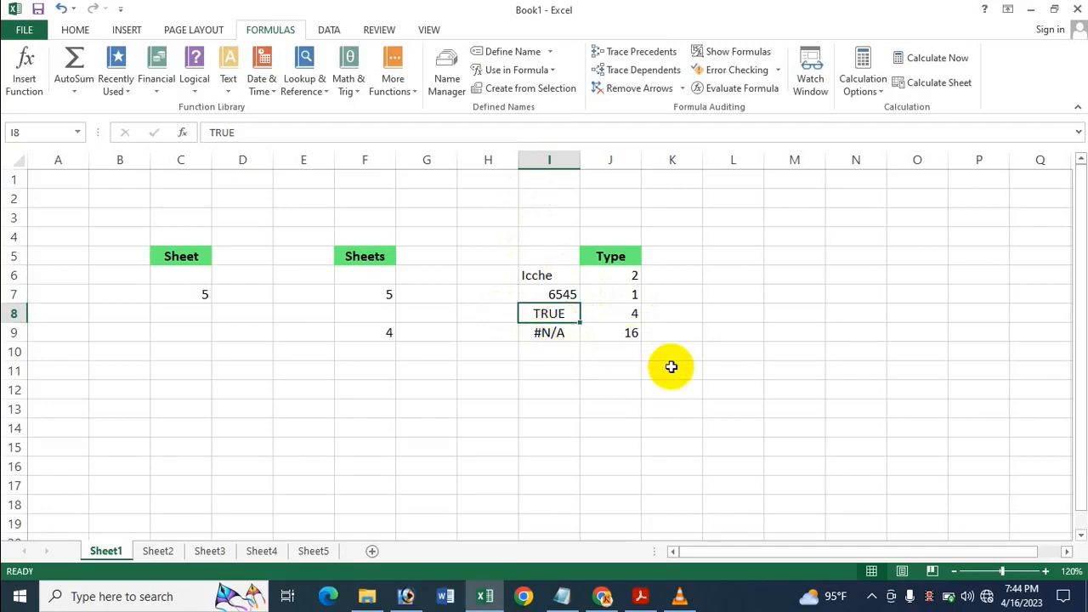
# Examine the TYPE formula in J8 and the cell it references, leaving the formula as it is
pyautogui.click(616, 319)
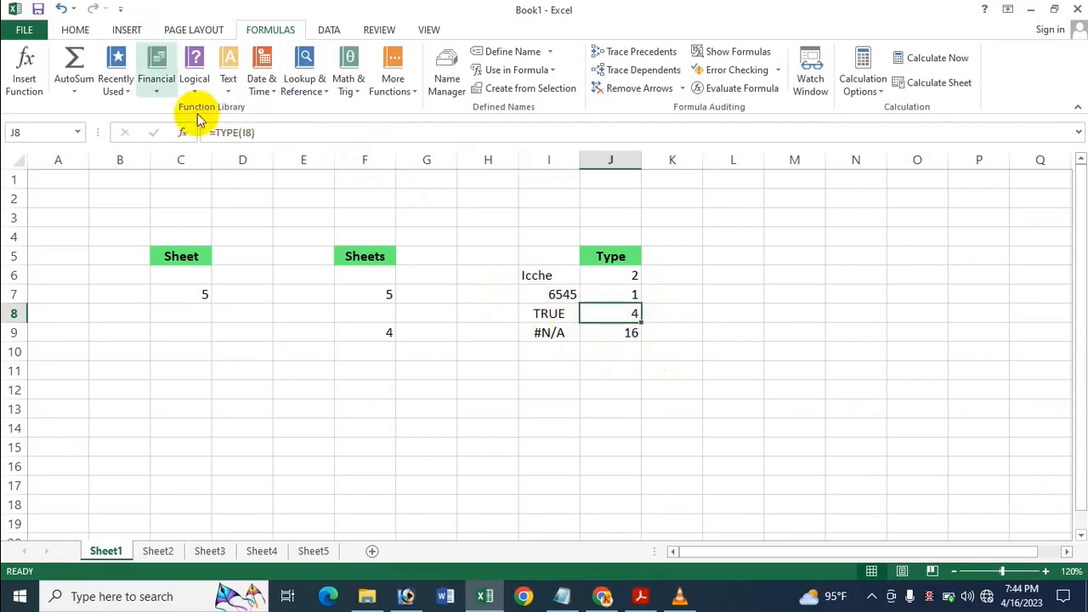
pyautogui.click(245, 133)
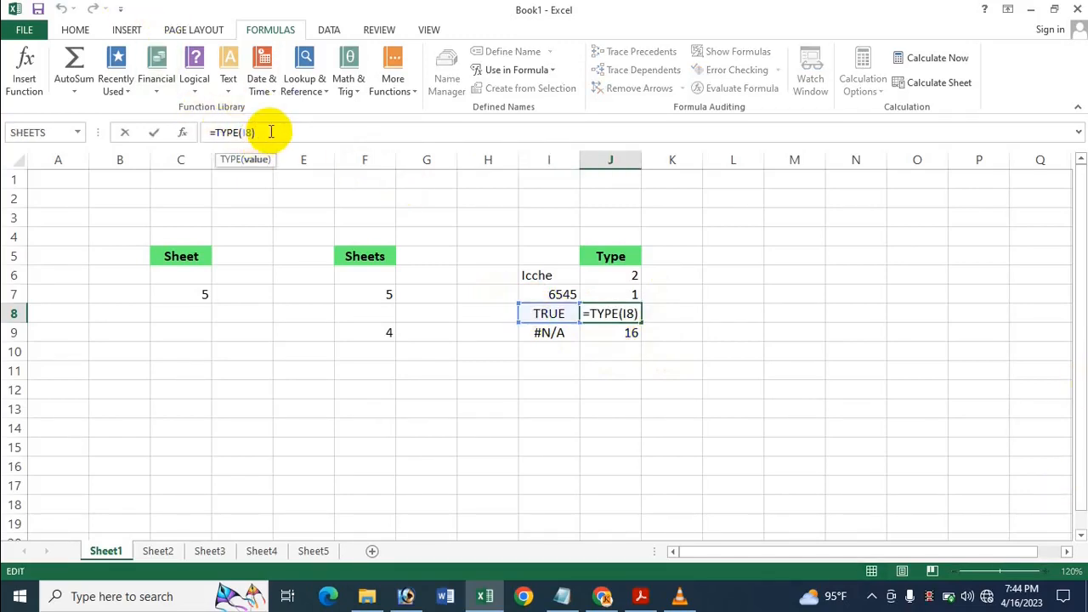
pyautogui.click(271, 130)
pyautogui.press('Return')
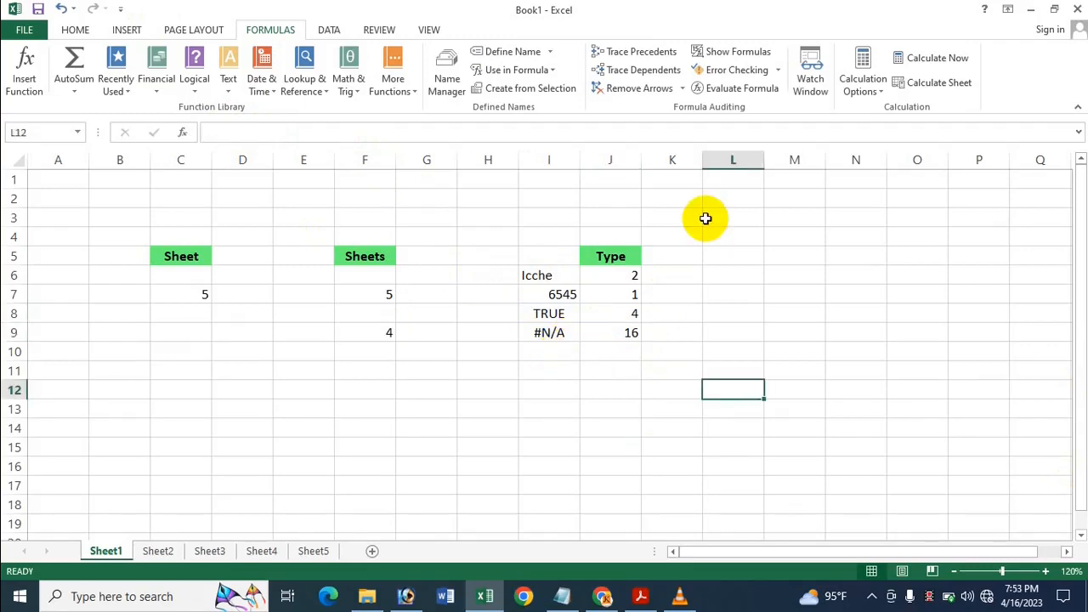
# Enter the formula =TYPE({1,2,3,4}) in J11 to return the data type of an array
pyautogui.click(633, 370)
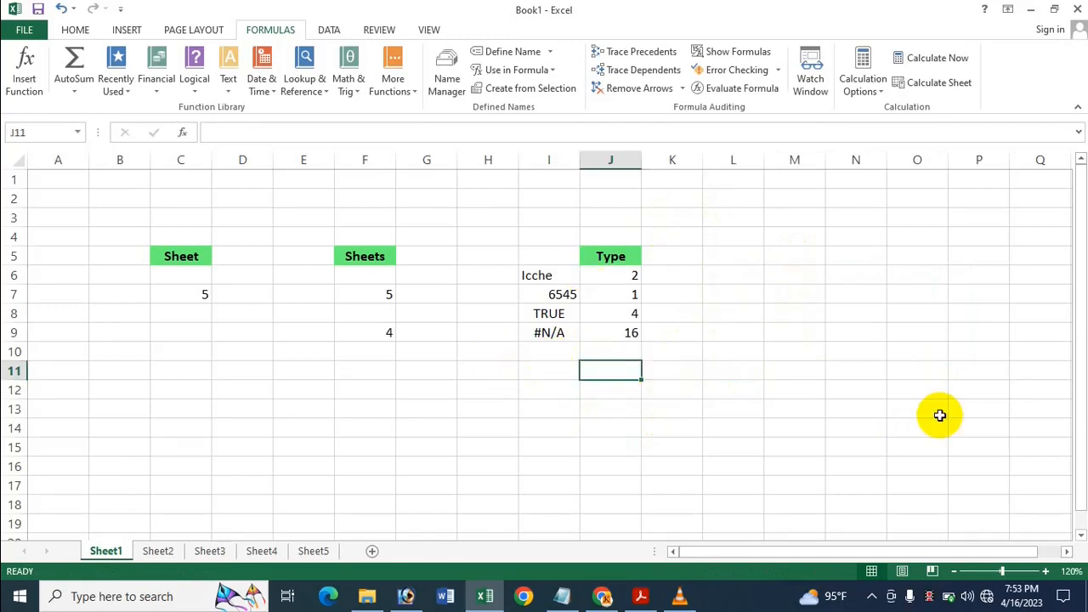
pyautogui.write('=T')
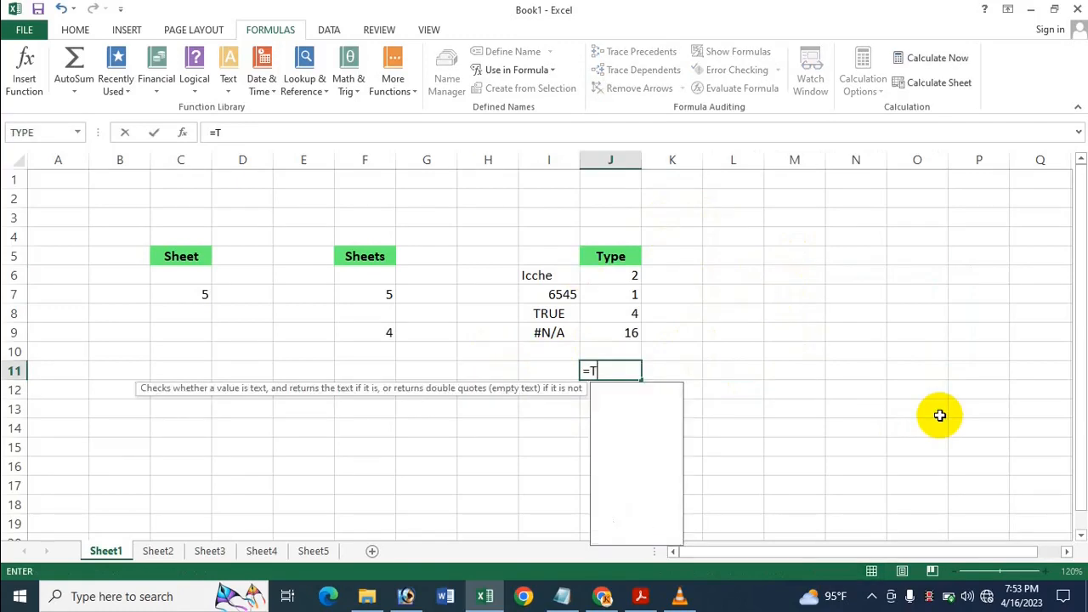
pyautogui.write('ype')
pyautogui.press('Tab')
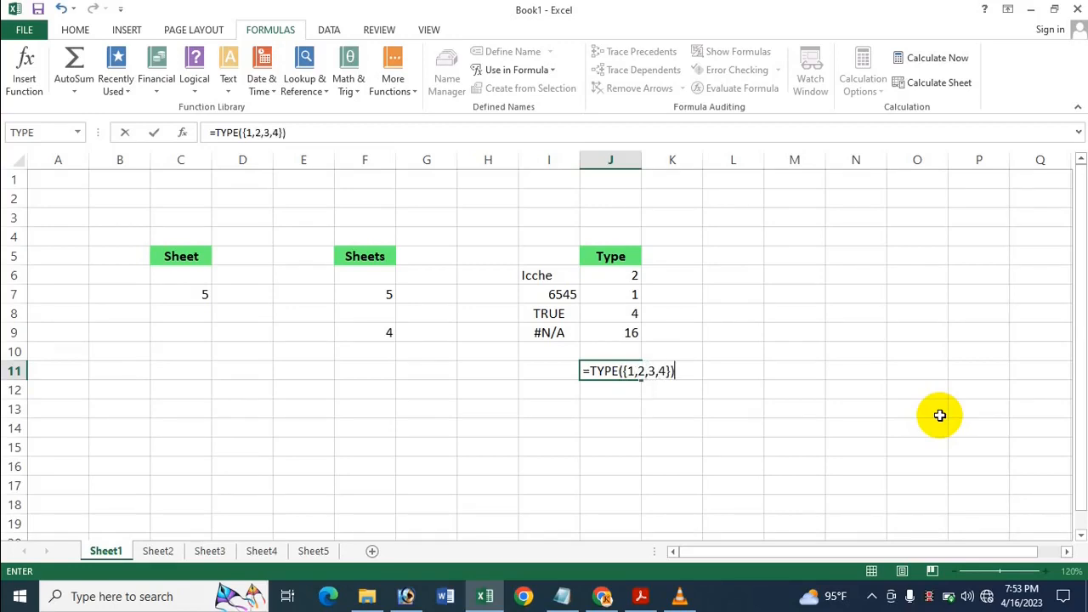
pyautogui.press('Return')
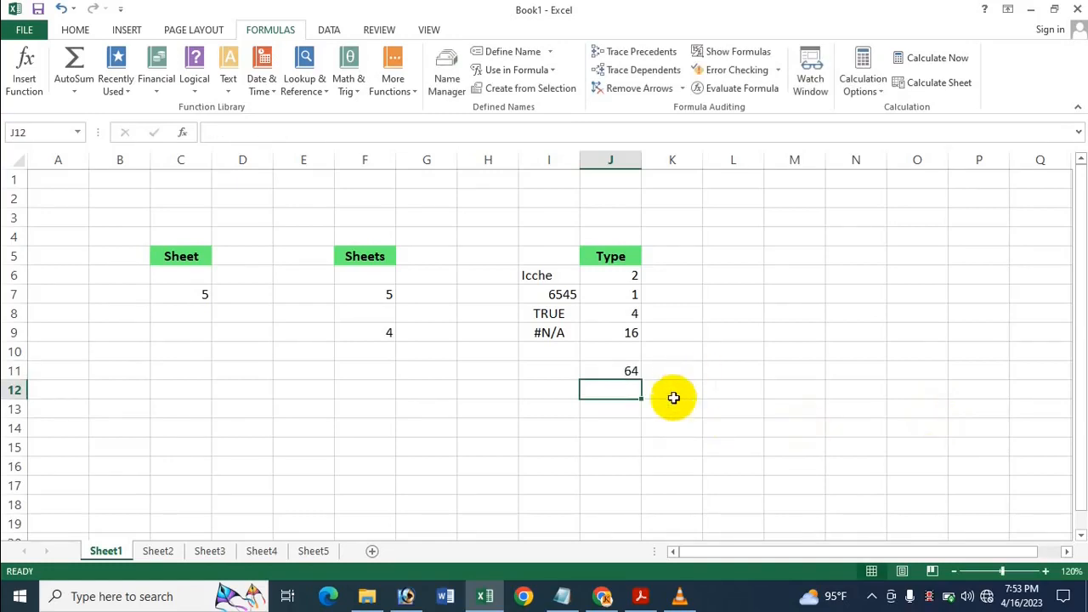
# Enter the formula =TYPE({1}) in J13 to return the data type of a single-element array
pyautogui.click(611, 415)
pyautogui.write('=')
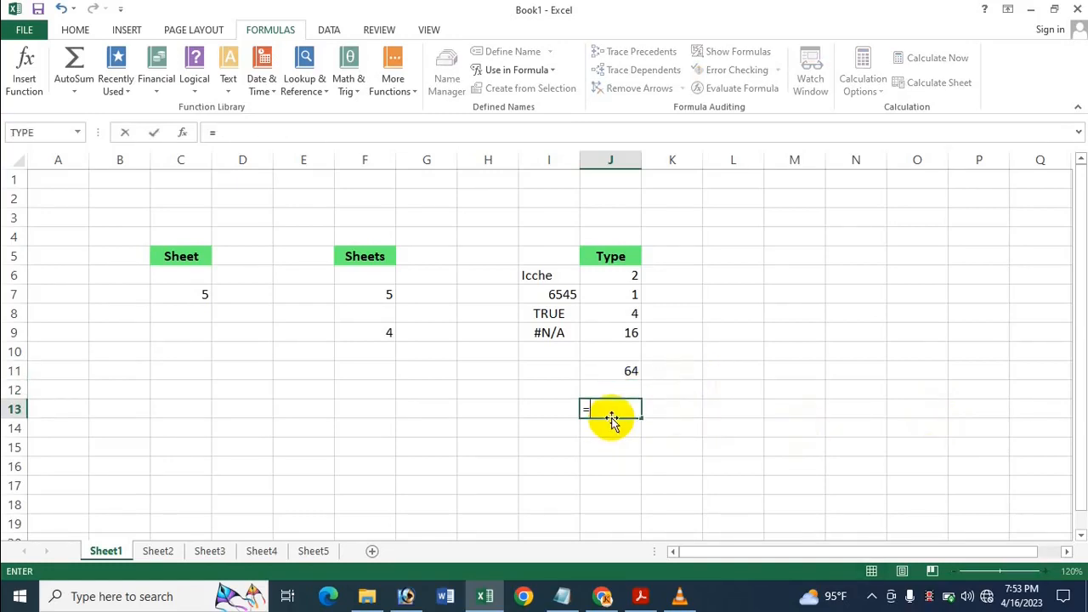
pyautogui.write('TYPE({1')
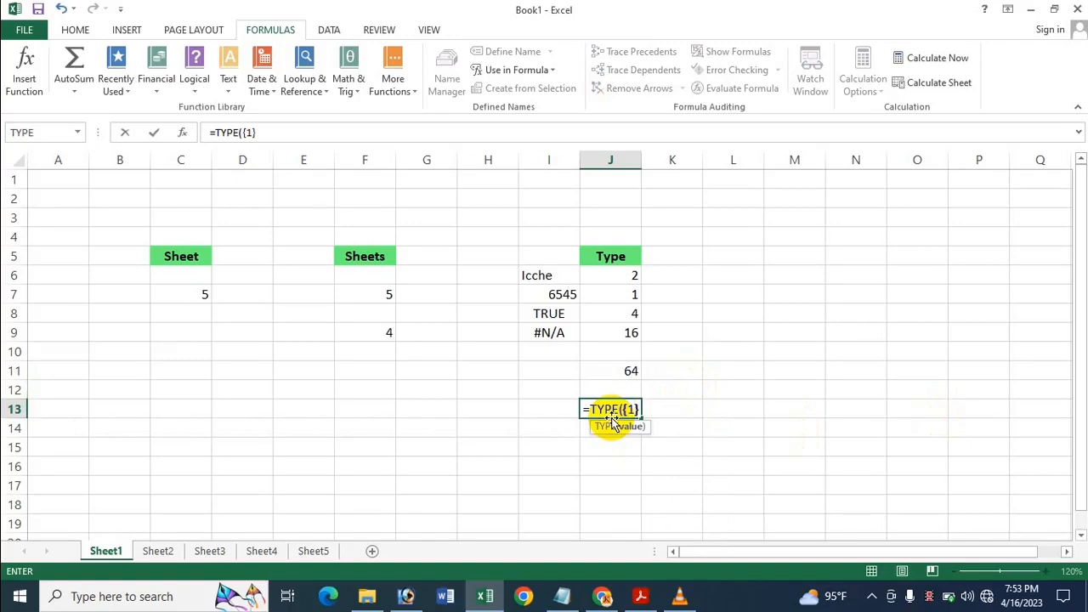
pyautogui.press('Return')
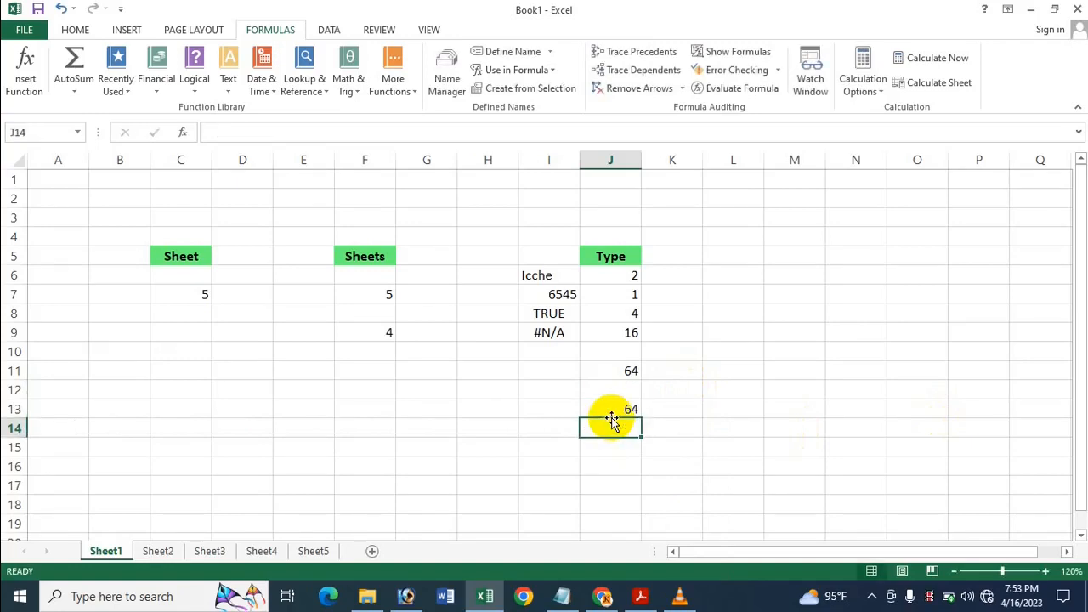
# Insert the TYPE function from the Information category in L6 with I6 as its Value, and fill it down through L9
pyautogui.click(736, 257)
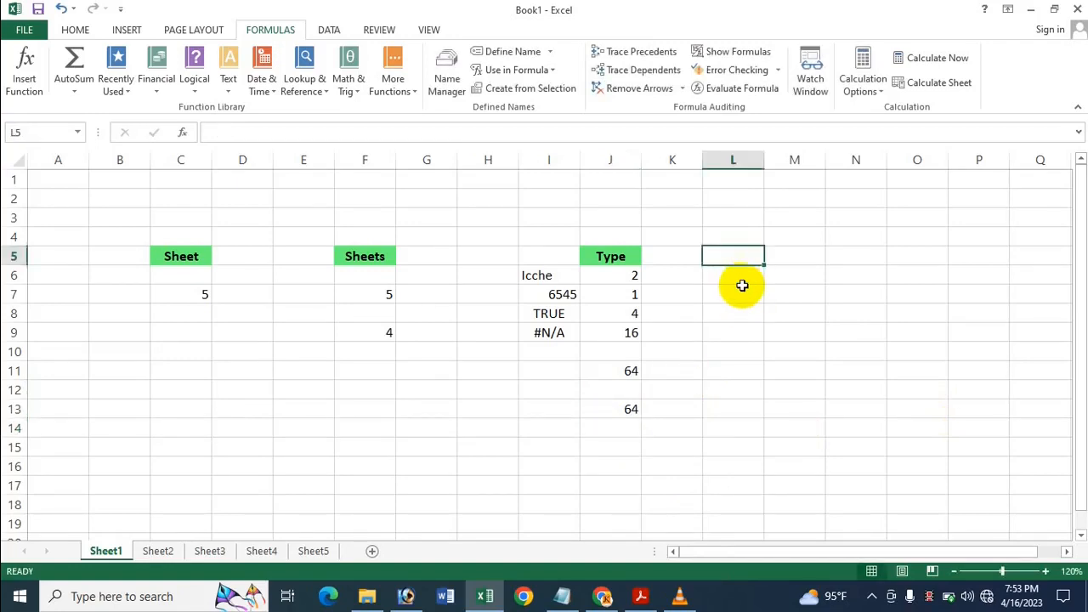
pyautogui.click(740, 274)
pyautogui.click(392, 83)
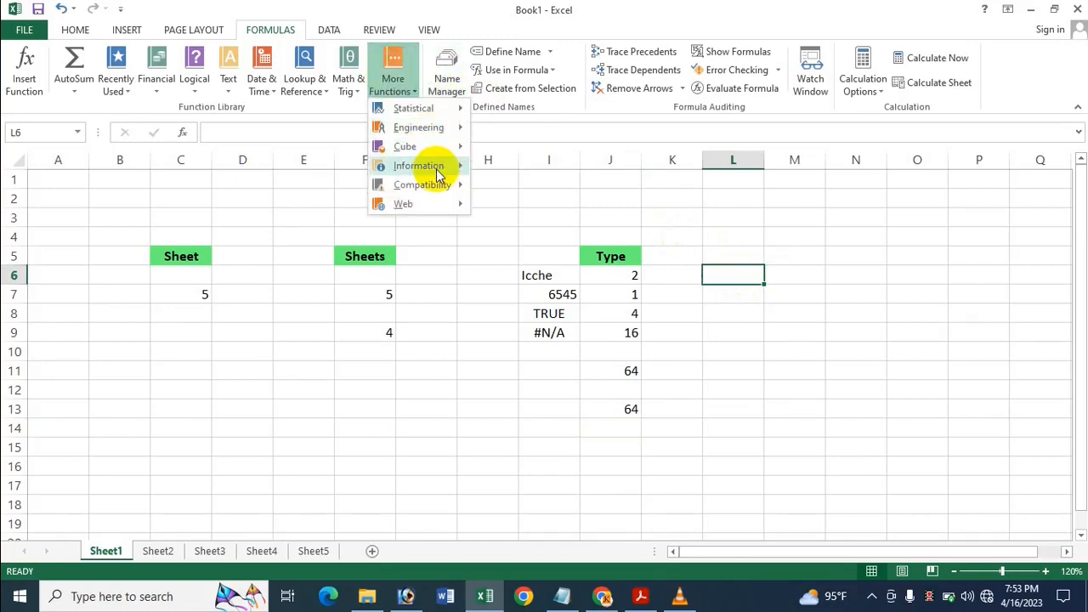
pyautogui.moveTo(436, 170)
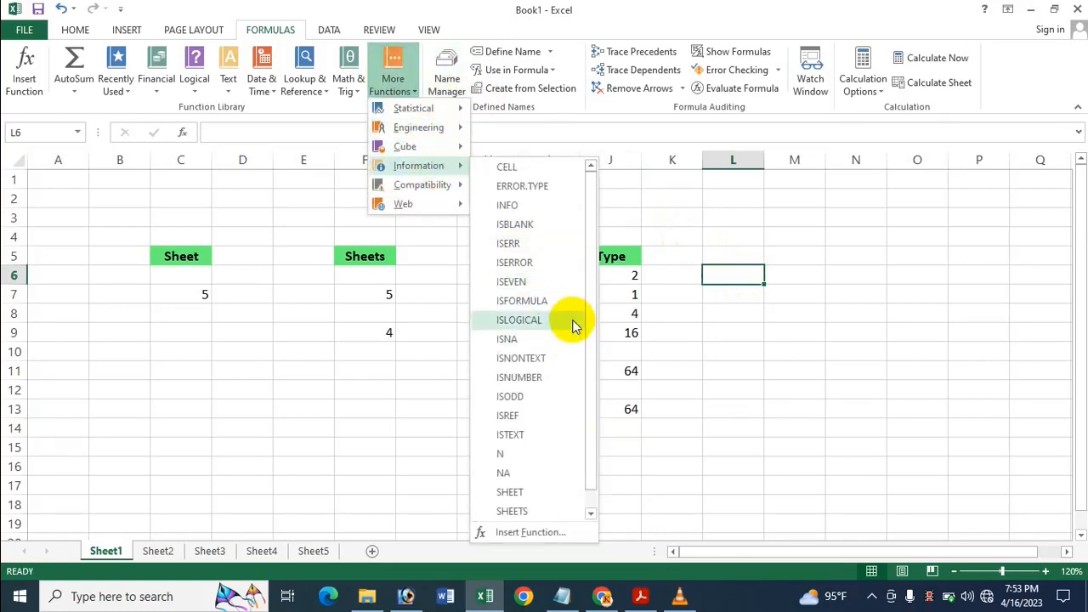
pyautogui.moveTo(594, 294); pyautogui.dragTo(571, 414)
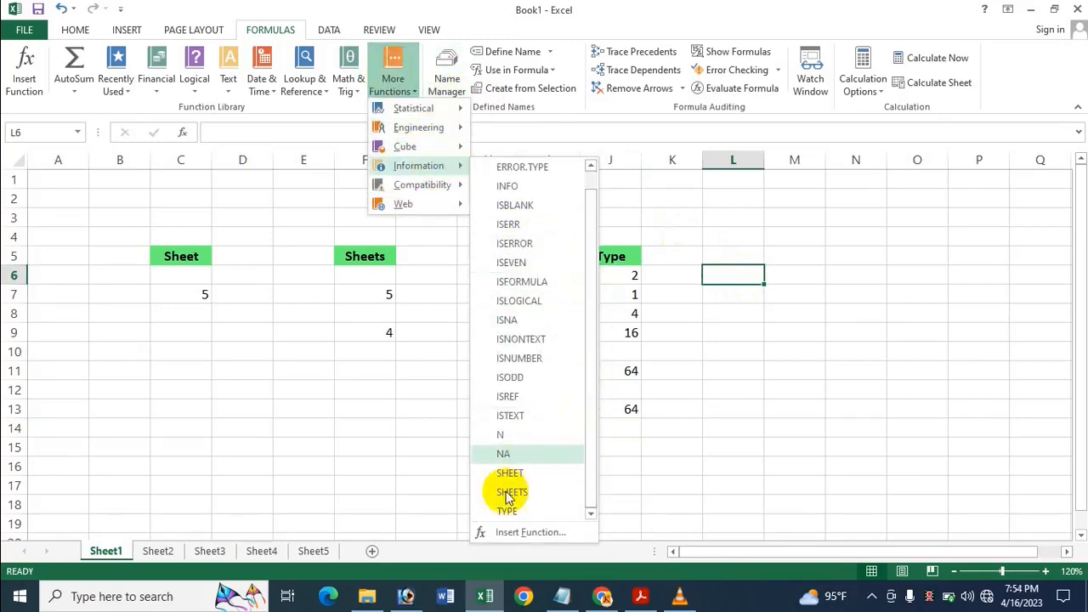
pyautogui.click(510, 510)
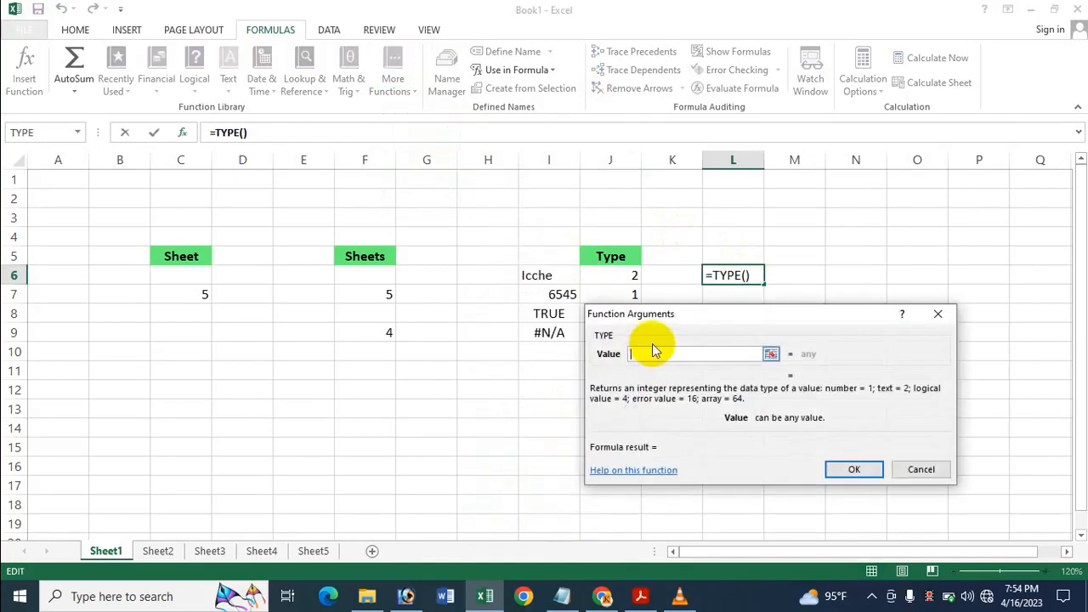
pyautogui.write('{')
pyautogui.press('BackSpace')
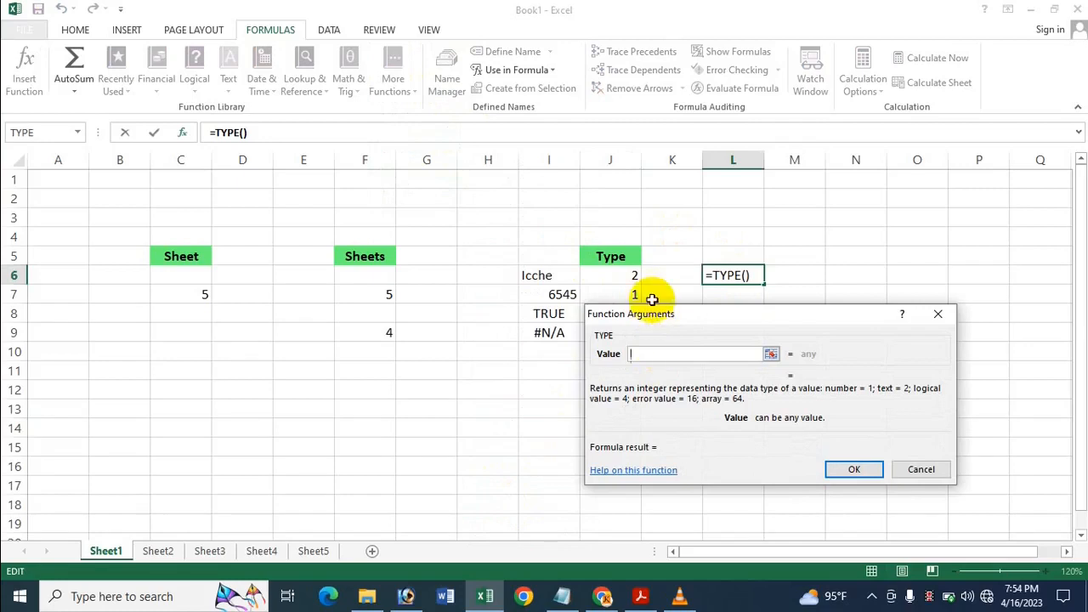
pyautogui.click(528, 277)
pyautogui.press('Return')
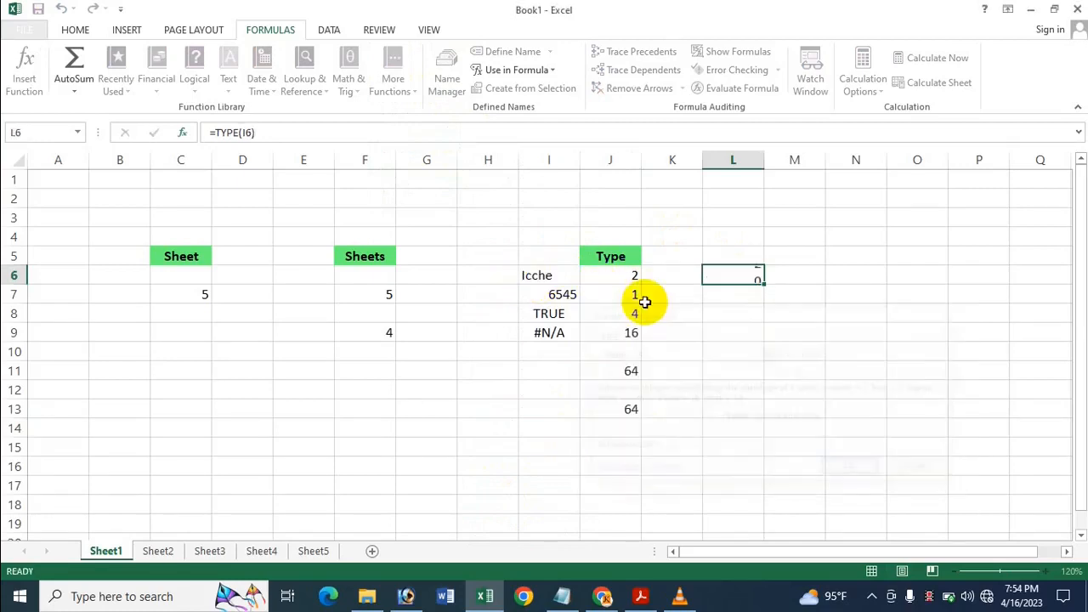
pyautogui.moveTo(762, 283); pyautogui.dragTo(740, 334)
pyautogui.click(856, 333)
# Insert the TYPE function from the Information category in L11 with the array {1,2,3,4} as its Value
pyautogui.click(733, 371)
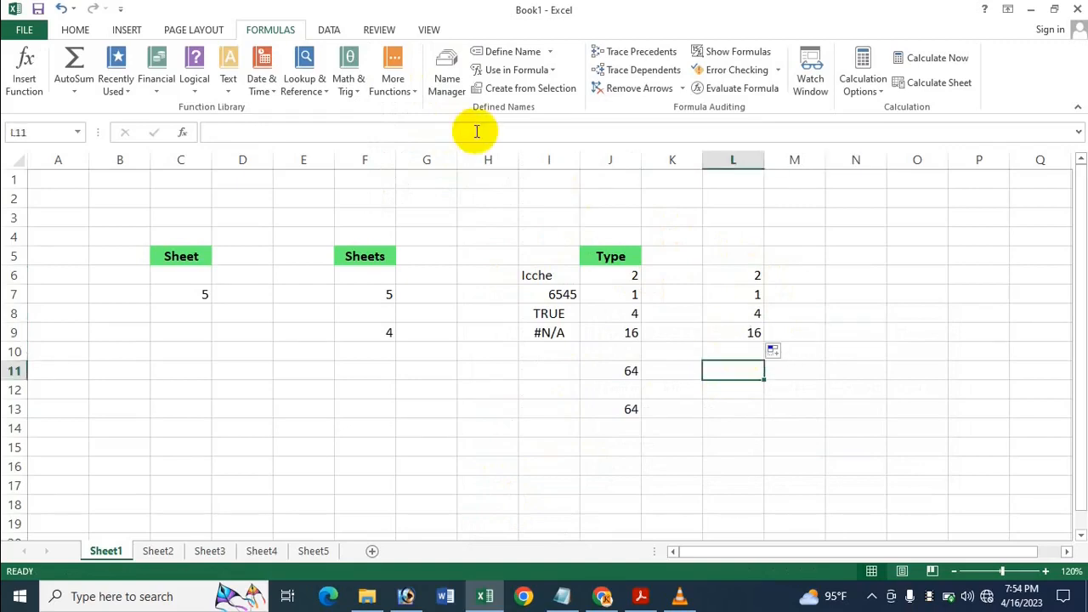
pyautogui.click(397, 78)
pyautogui.moveTo(435, 170)
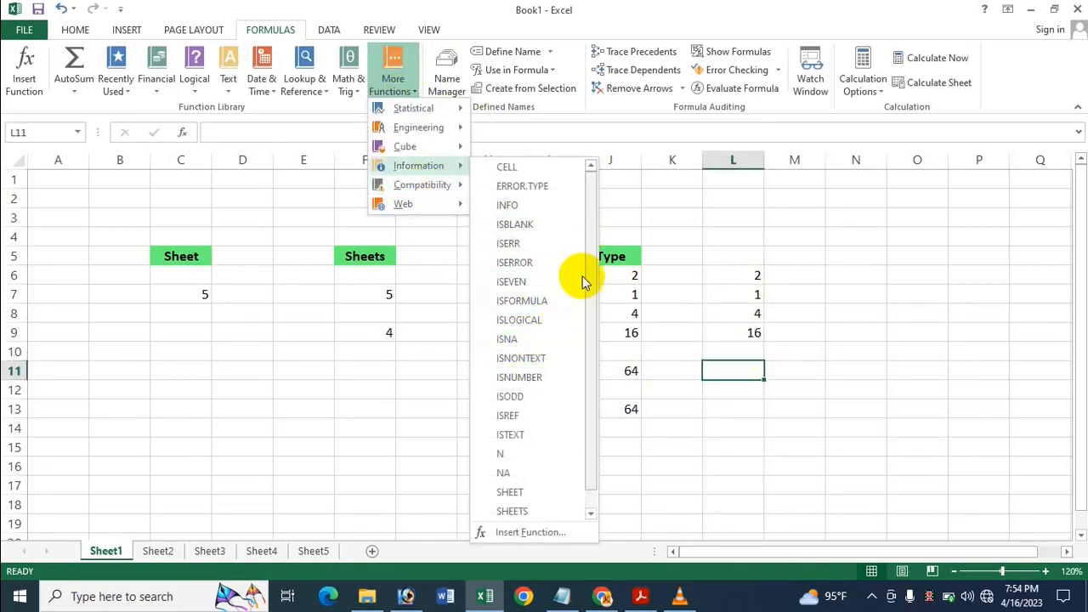
pyautogui.scroll(-1, 590, 287)
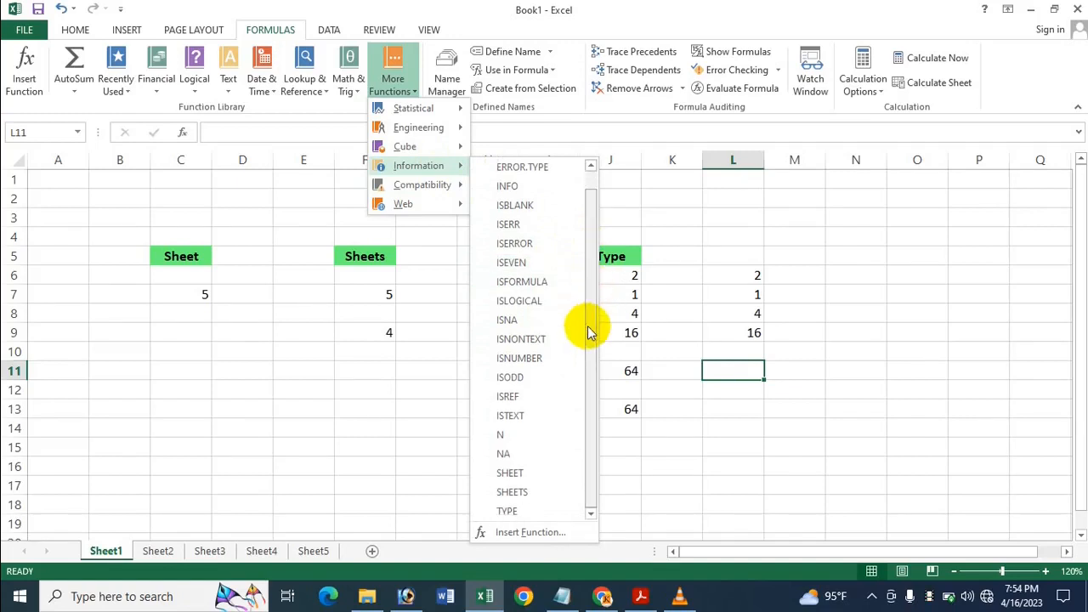
pyautogui.click(515, 510)
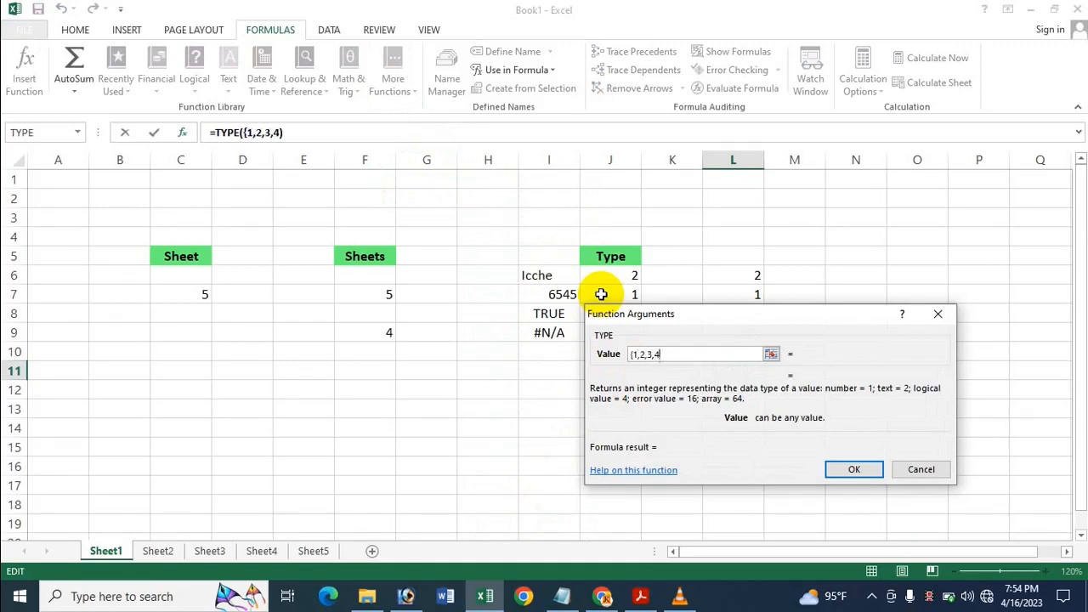
pyautogui.press('Return')
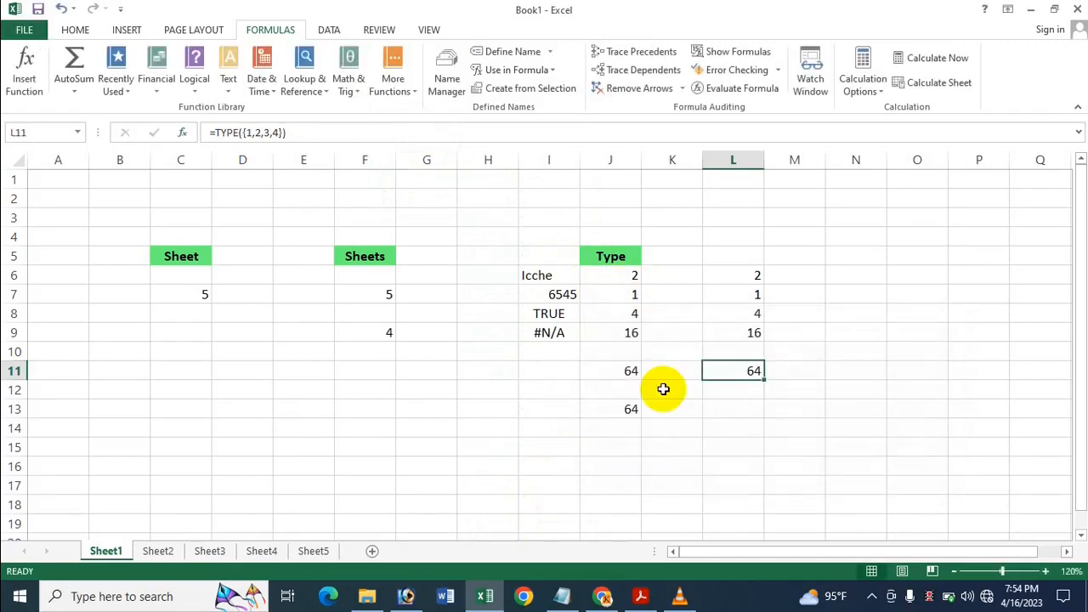
# Insert the TYPE function from the Information category in L14 with the array {1} as its Value
pyautogui.click(742, 425)
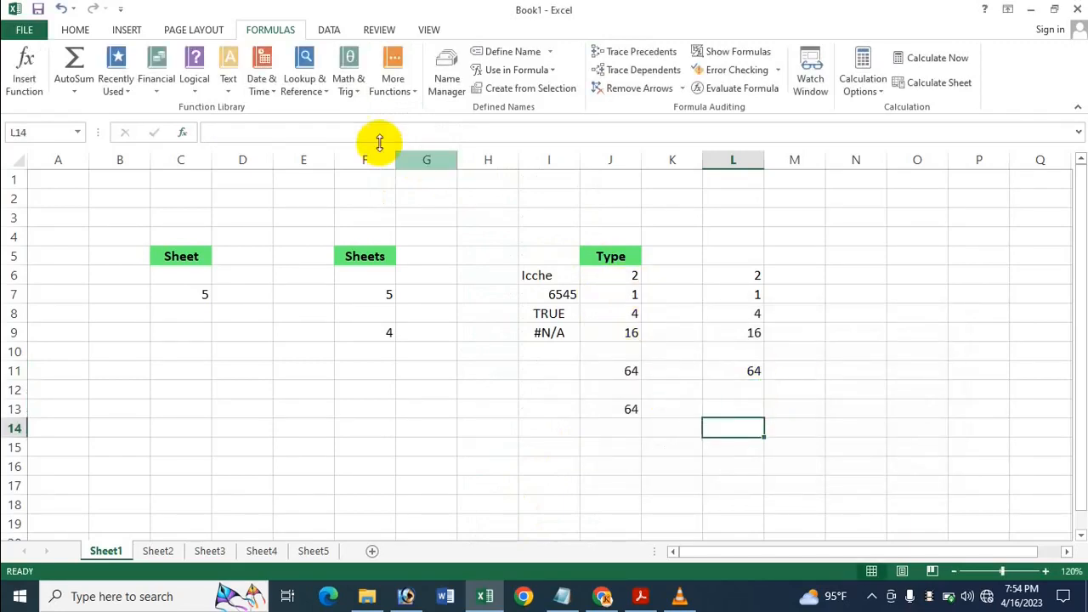
pyautogui.click(408, 75)
pyautogui.moveTo(433, 170)
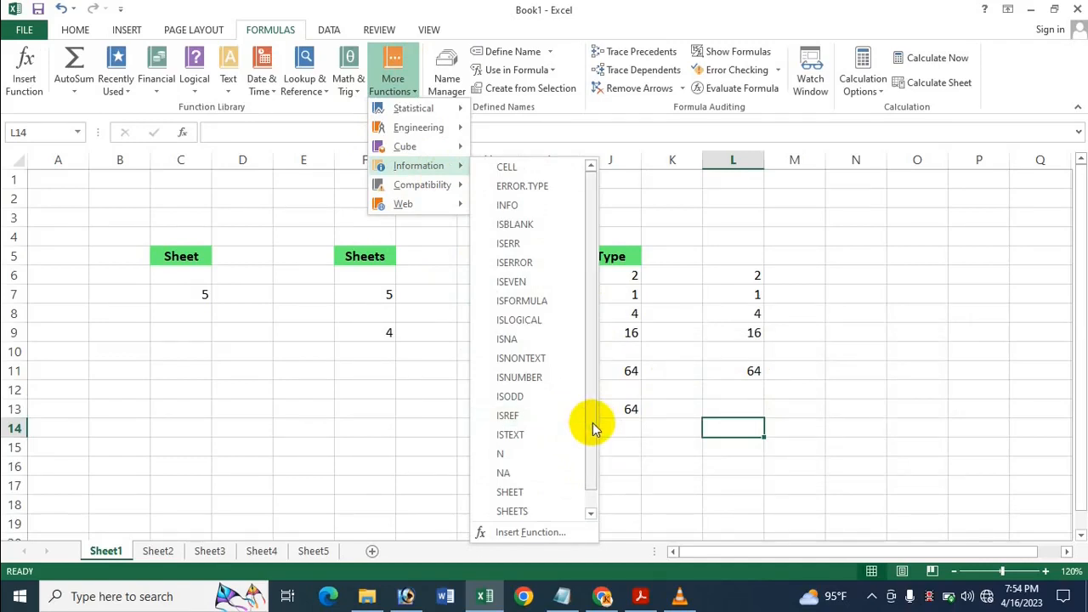
pyautogui.moveTo(592, 423); pyautogui.dragTo(590, 474)
pyautogui.click(507, 511)
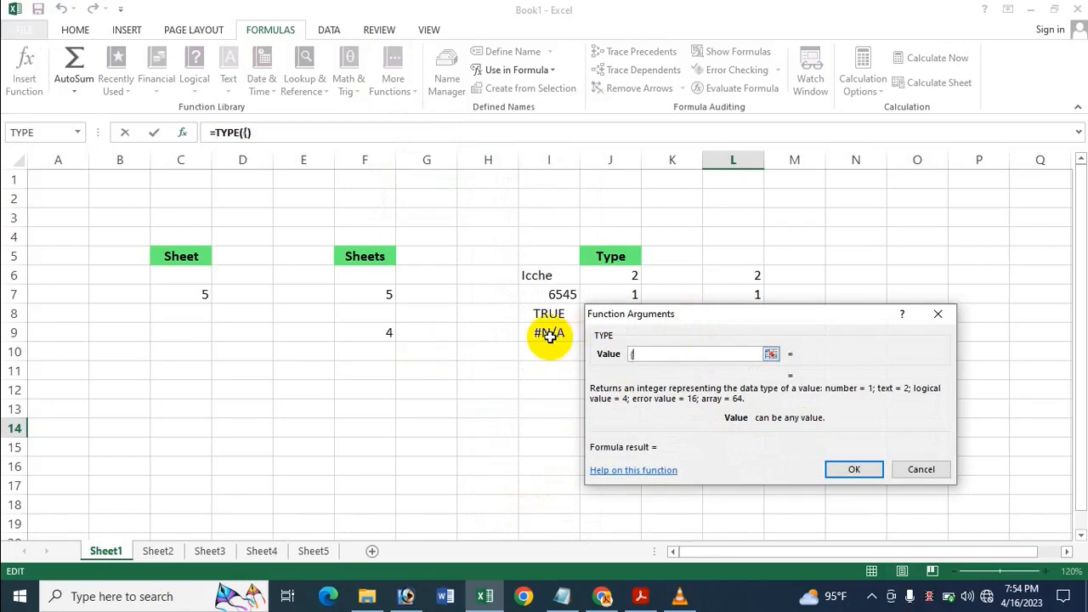
pyautogui.write('{1}')
pyautogui.press('Return')
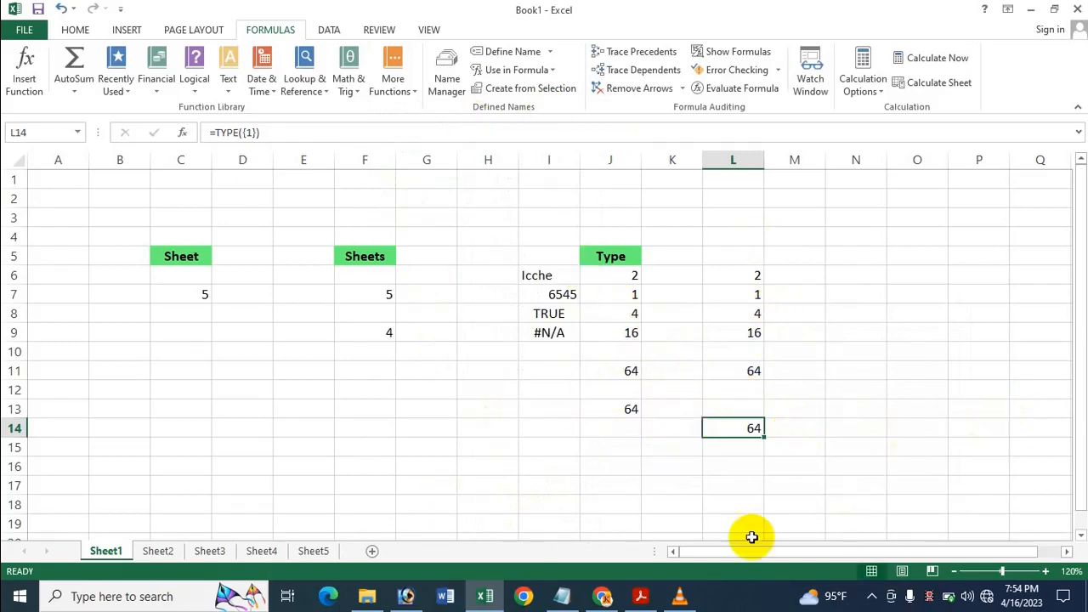
# Switch to Adobe Acrobat to show the PDF title page about the SHEET, SHEETS and TYPE functions
pyautogui.click(639, 596)
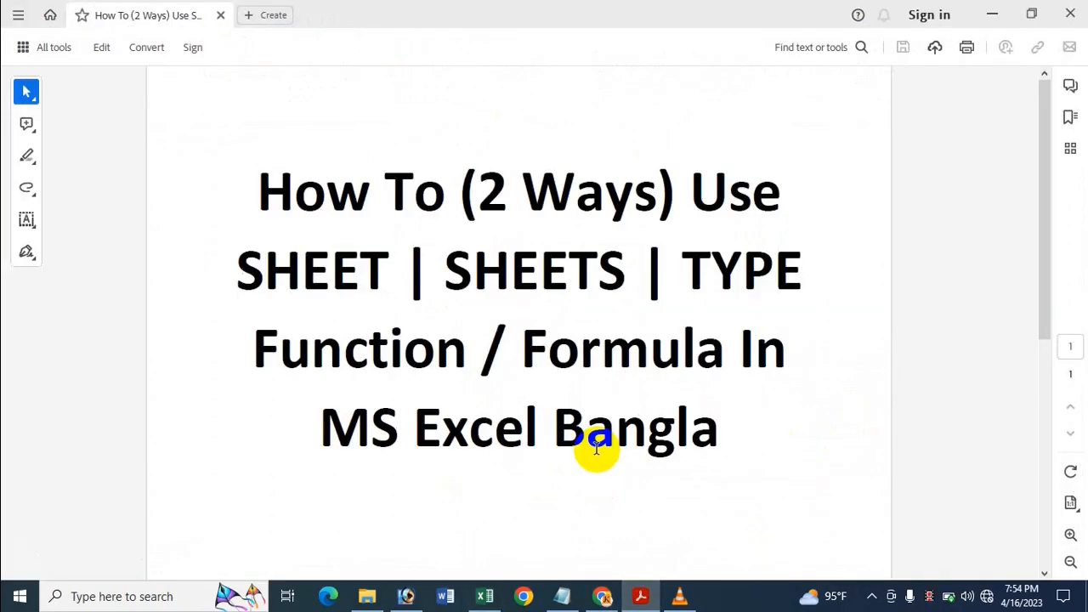